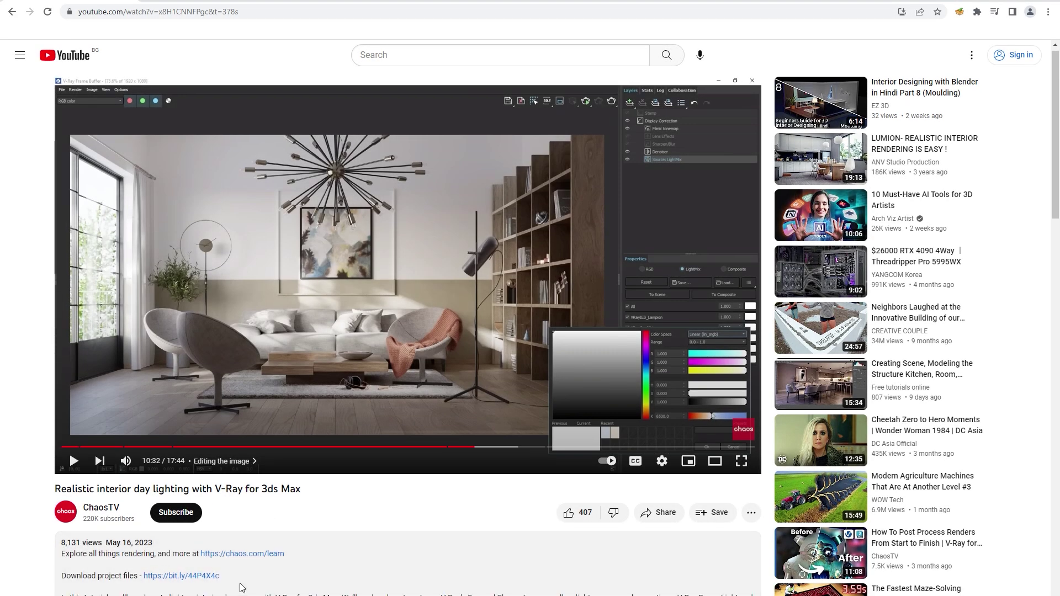
Add a new VRayMtl node, Material #31, from the node view's Materials > V-Ray menu.
{"action": "scroll", "coordinate": [244, 587], "scroll_direction": "down", "scroll_amount": 2}
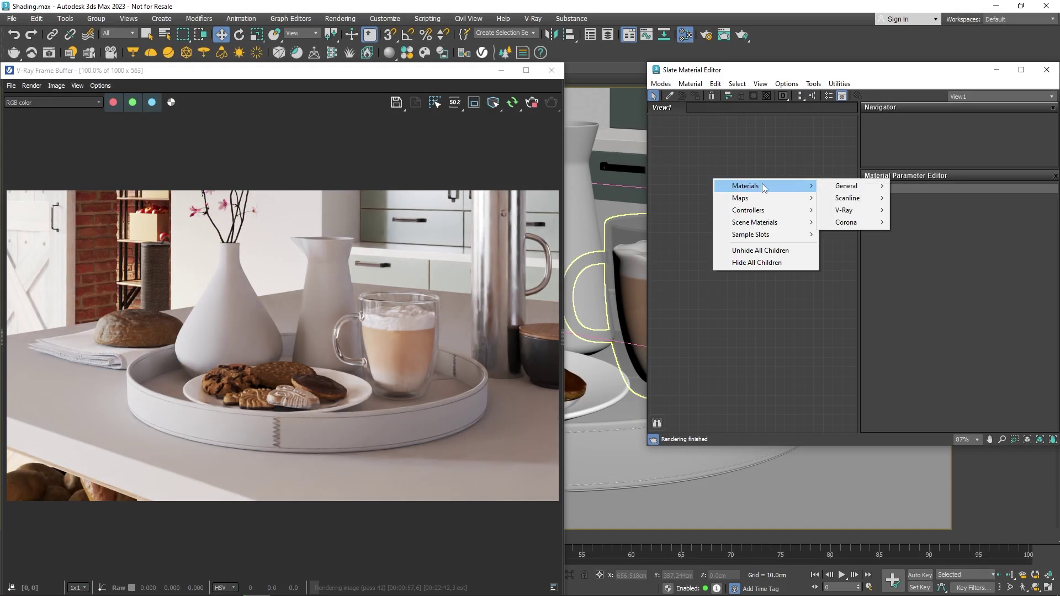
{"action": "mouse_move", "coordinate": [848, 213]}
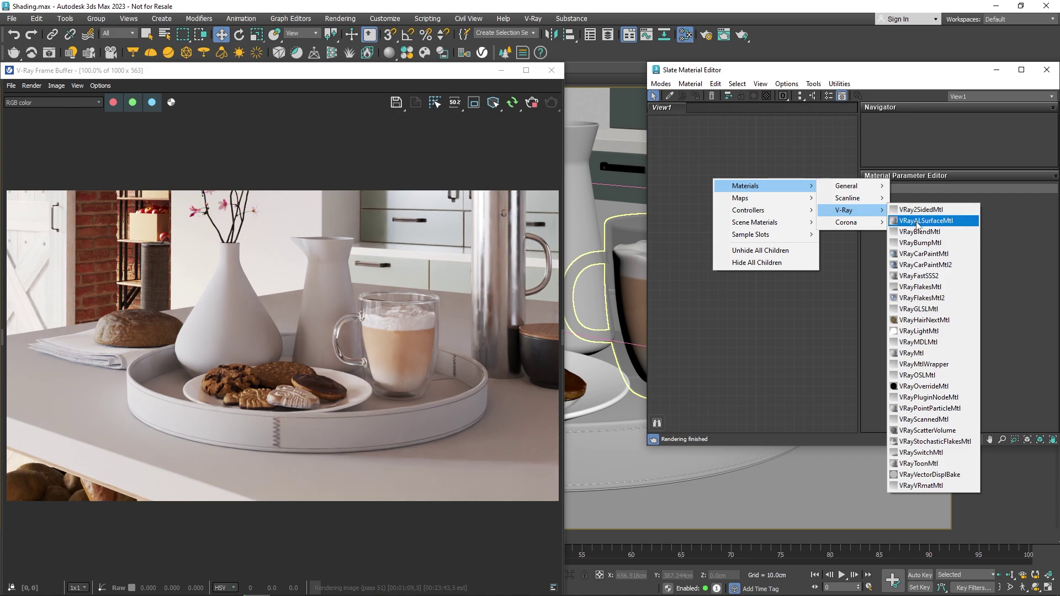
{"action": "left_click", "coordinate": [930, 354]}
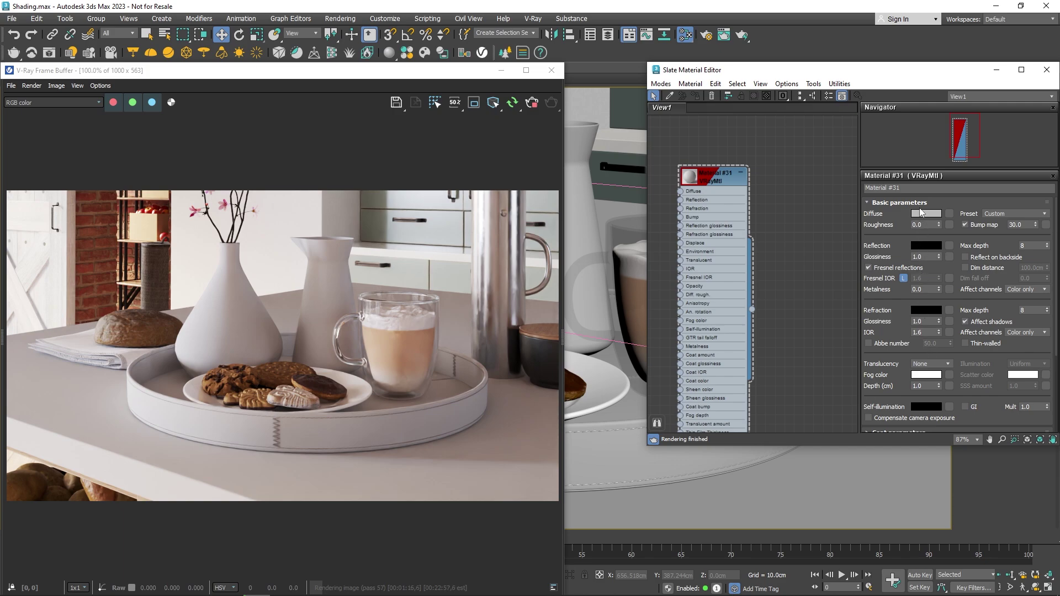
Rename the new material to Vase_Mtl.
{"action": "left_click", "coordinate": [920, 188]}
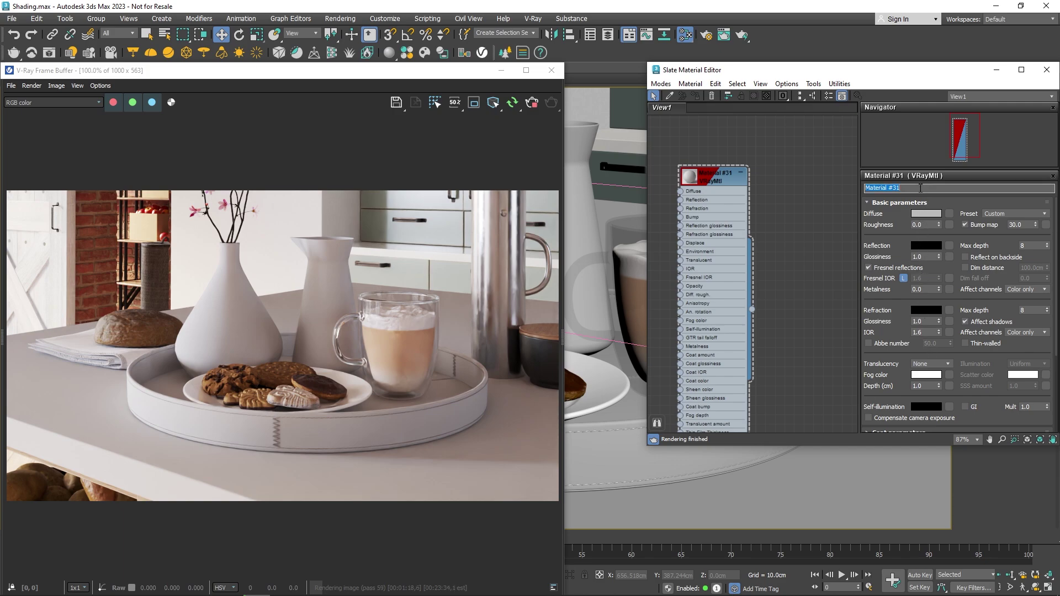
{"action": "type", "text": "Vase_Mtl"}
{"action": "key", "text": "Return"}
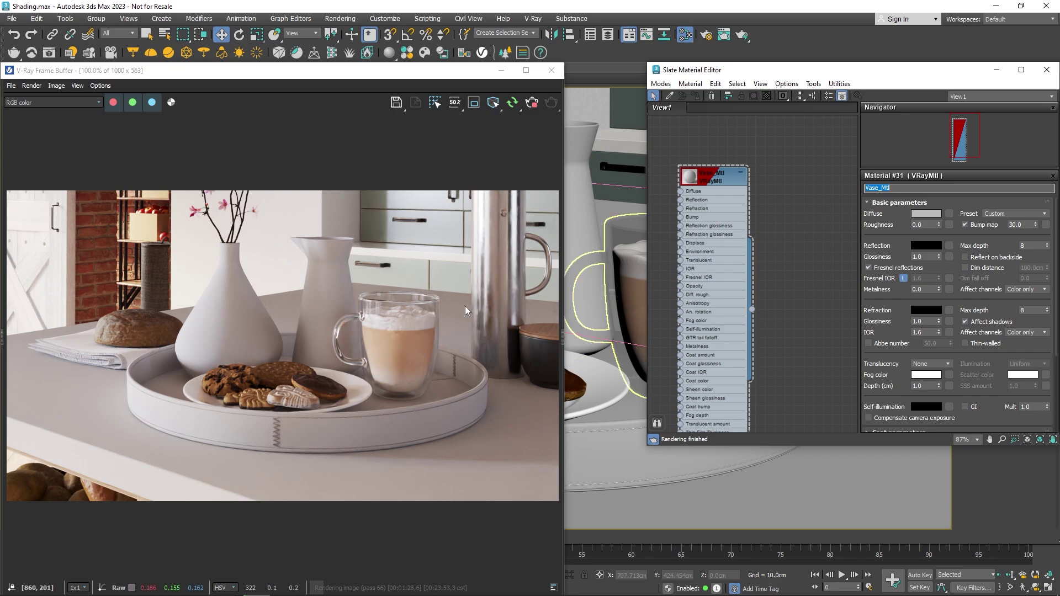
Select the vase from the frame buffer and enable region render around it.
{"action": "right_click", "coordinate": [240, 327]}
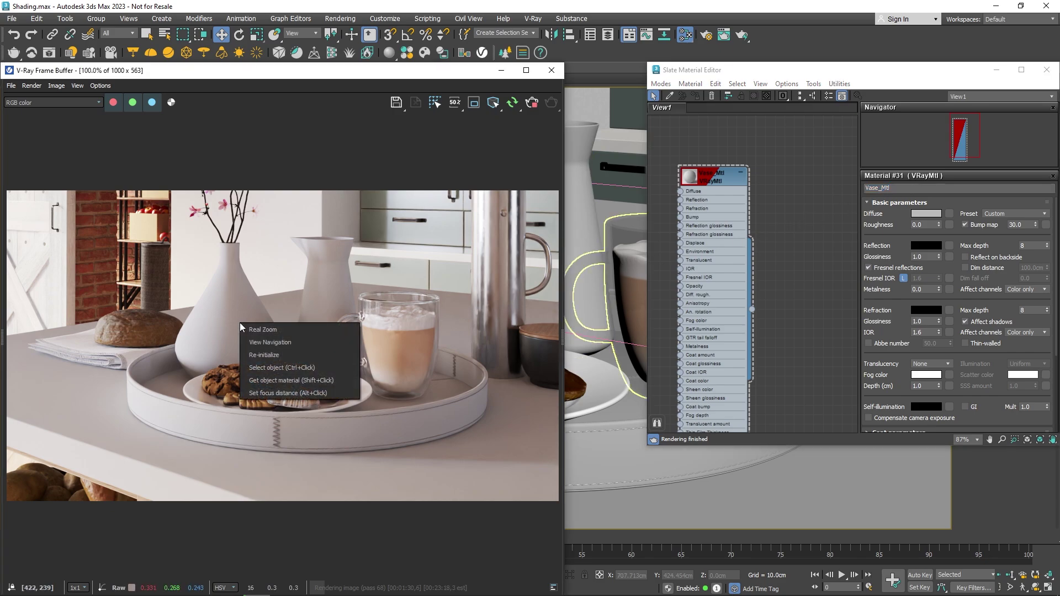
{"action": "left_click", "coordinate": [250, 367]}
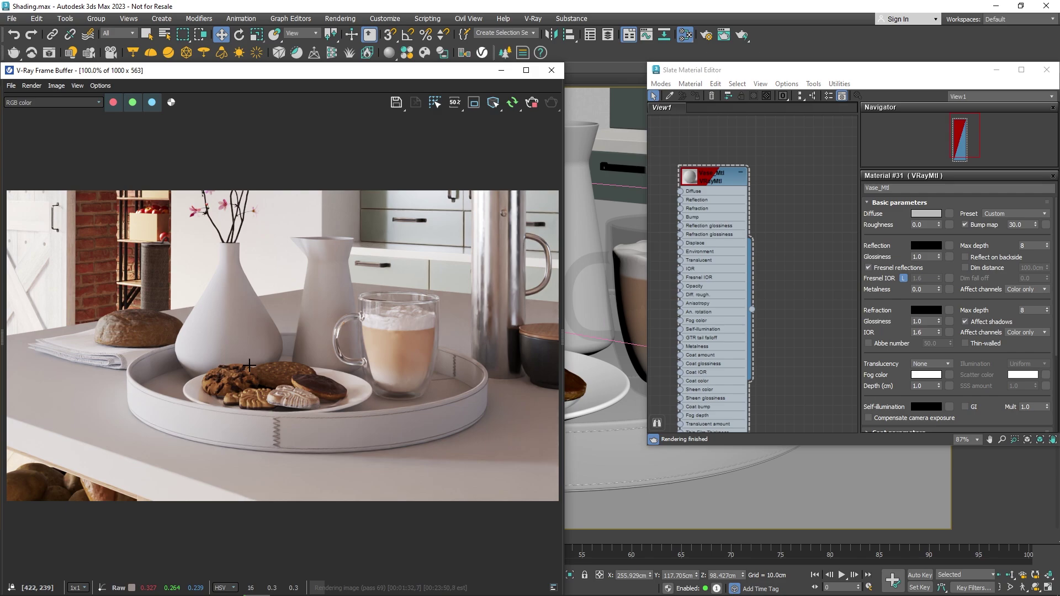
{"action": "left_click", "coordinate": [476, 104]}
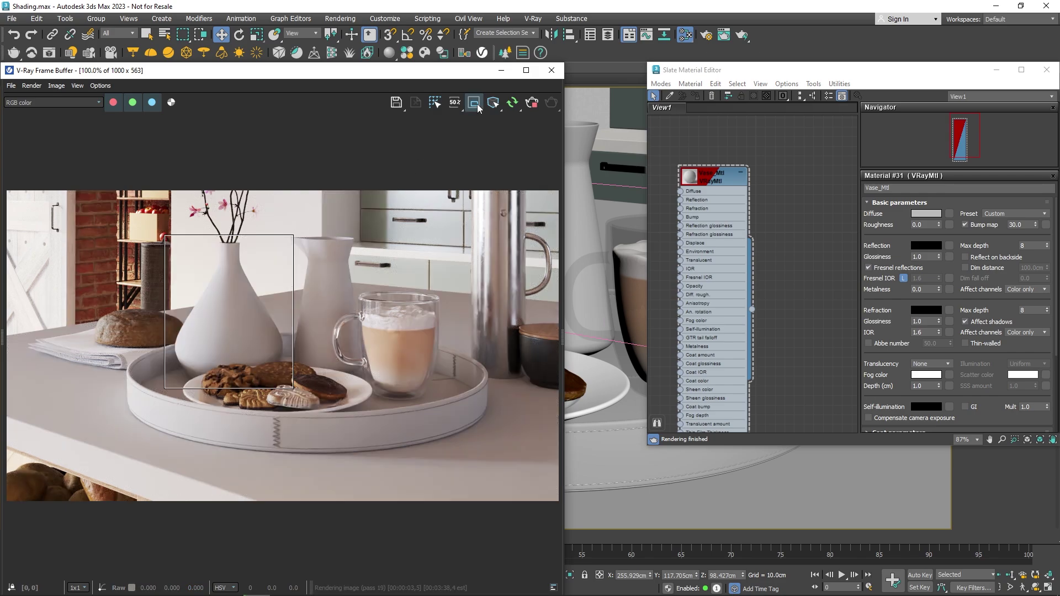
Assign Vase_Mtl to the selected vase.
{"action": "right_click", "coordinate": [716, 177]}
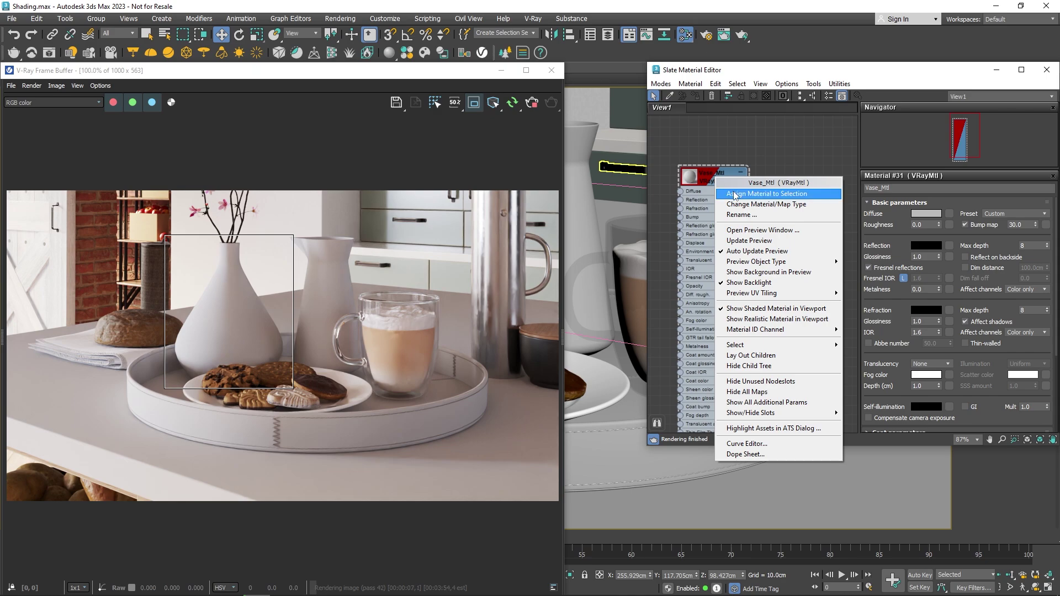
{"action": "left_click", "coordinate": [734, 194]}
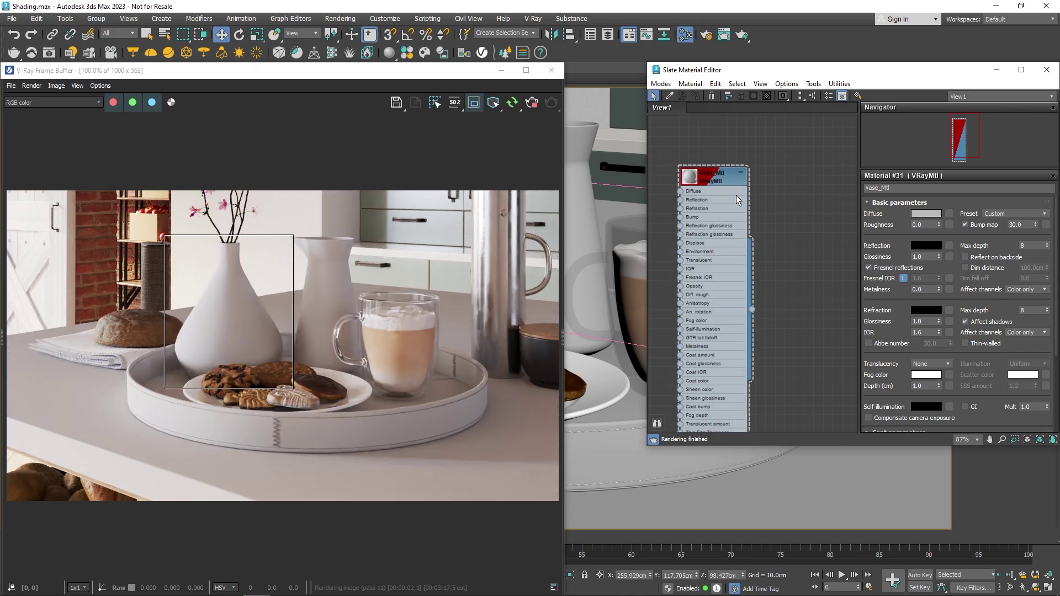
{"action": "scroll", "coordinate": [724, 198], "scroll_direction": "up", "scroll_amount": 3}
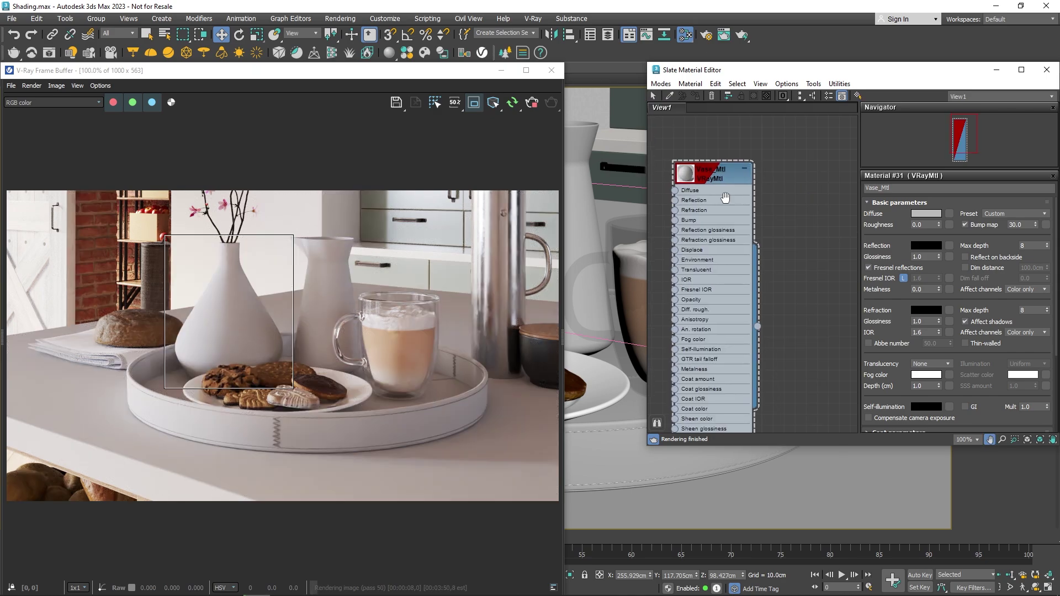
Set the diffuse colour to black after trying red, pale blue and dark green.
{"action": "left_click", "coordinate": [927, 213]}
{"action": "left_click", "coordinate": [871, 143]}
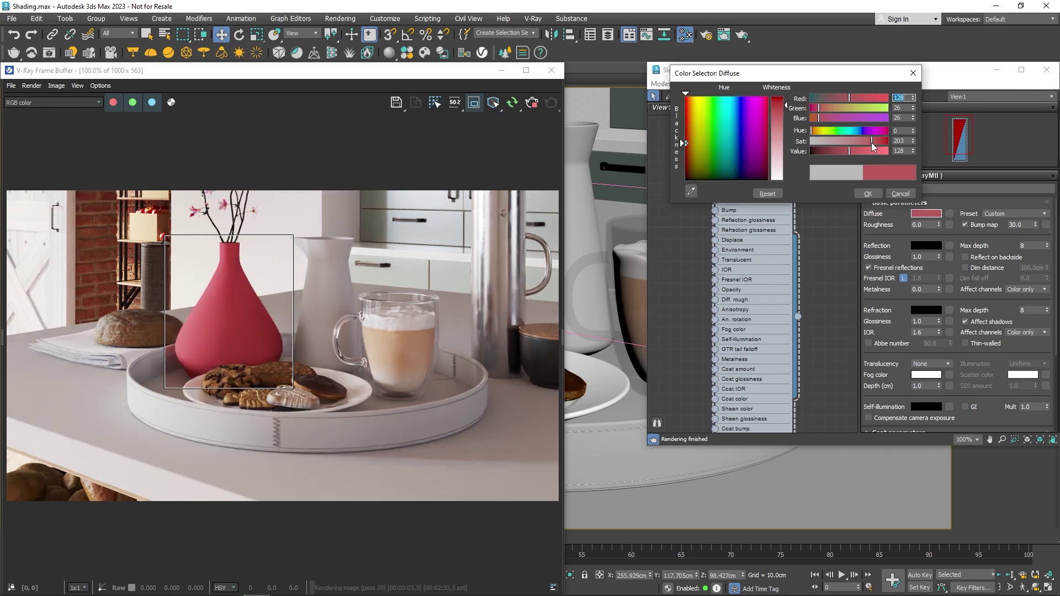
{"action": "left_click", "coordinate": [856, 131]}
{"action": "left_click", "coordinate": [836, 142]}
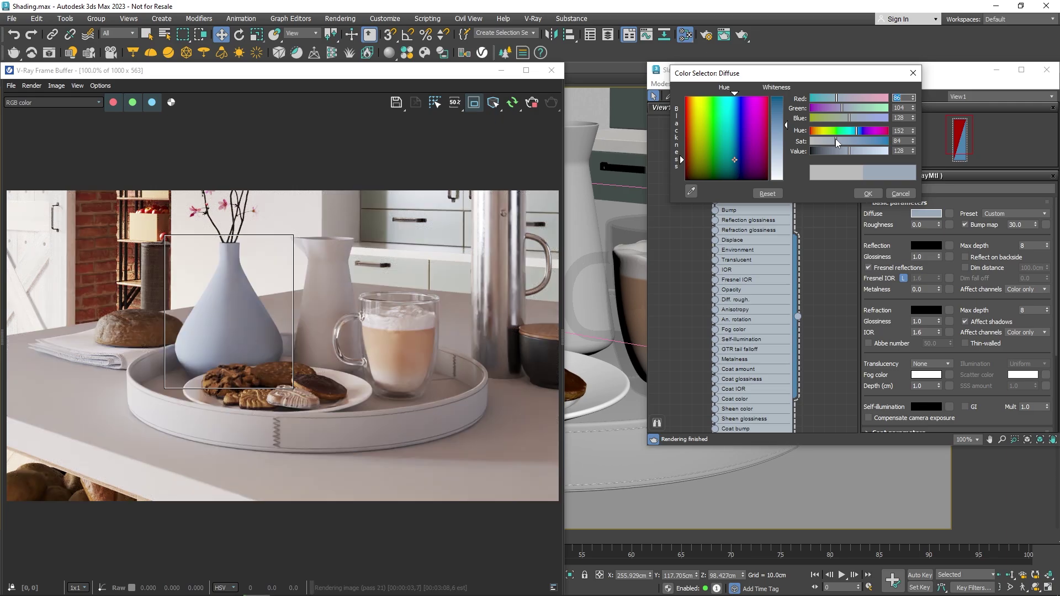
{"action": "left_click", "coordinate": [833, 131]}
{"action": "left_click", "coordinate": [818, 152]}
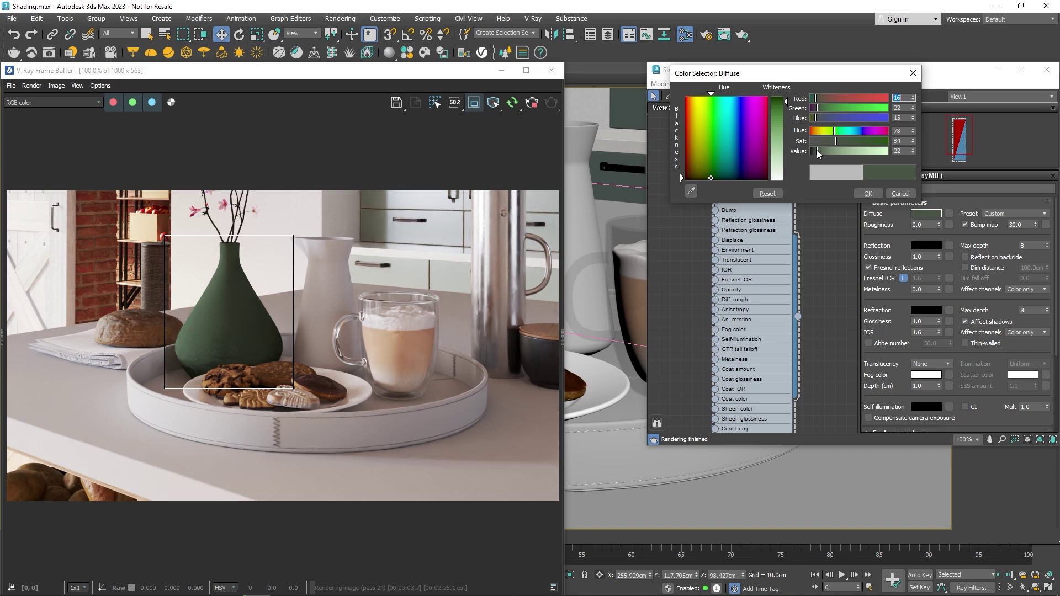
{"action": "left_click", "coordinate": [681, 176]}
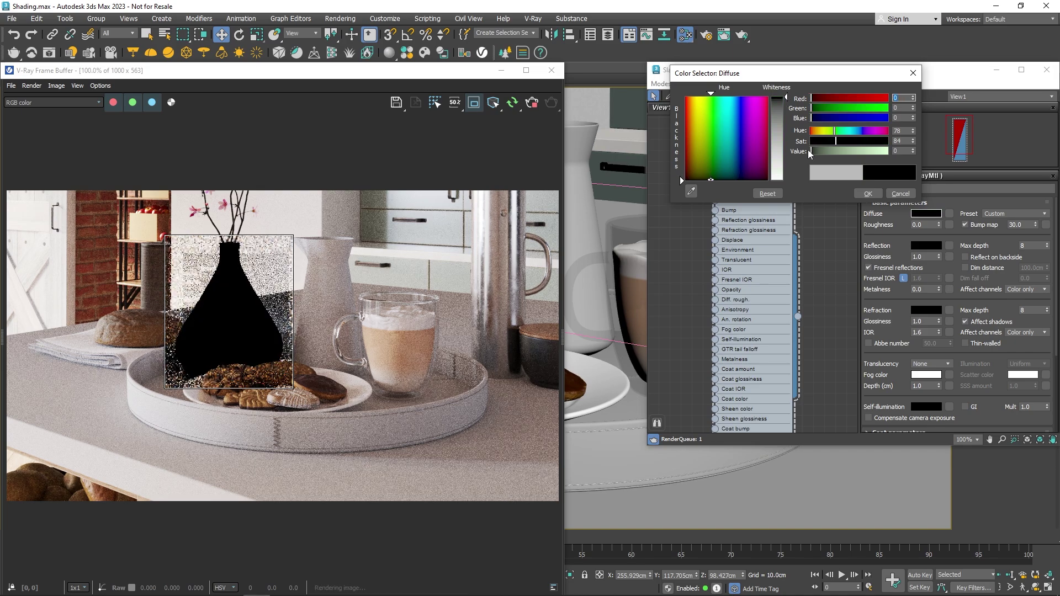
{"action": "left_click", "coordinate": [865, 194]}
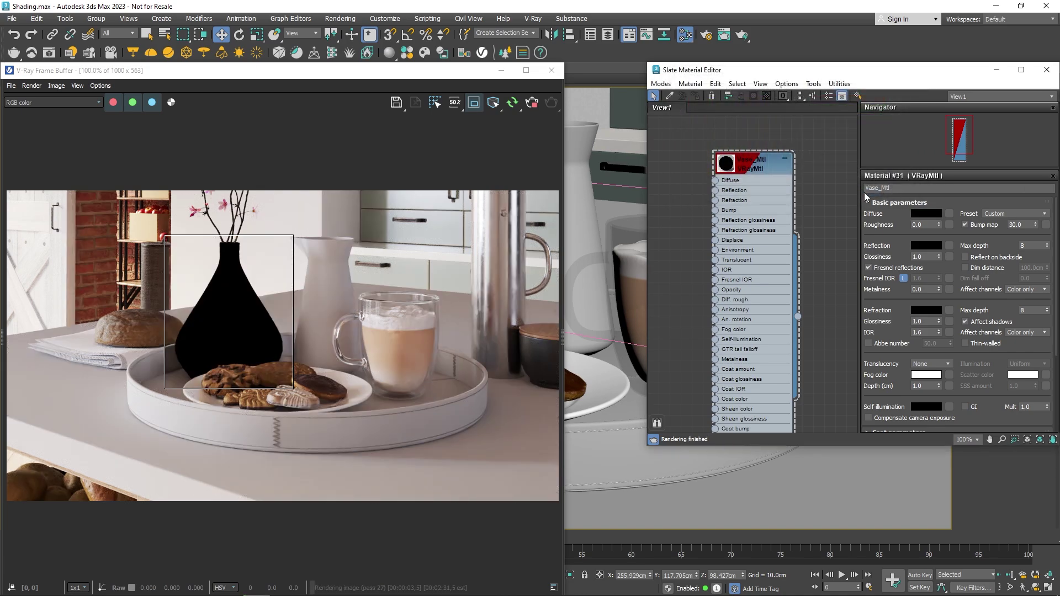
Set Vase_Mtl's reflection colour to pure white, Value 255 with Saturation back at 0.
{"action": "left_click", "coordinate": [928, 247]}
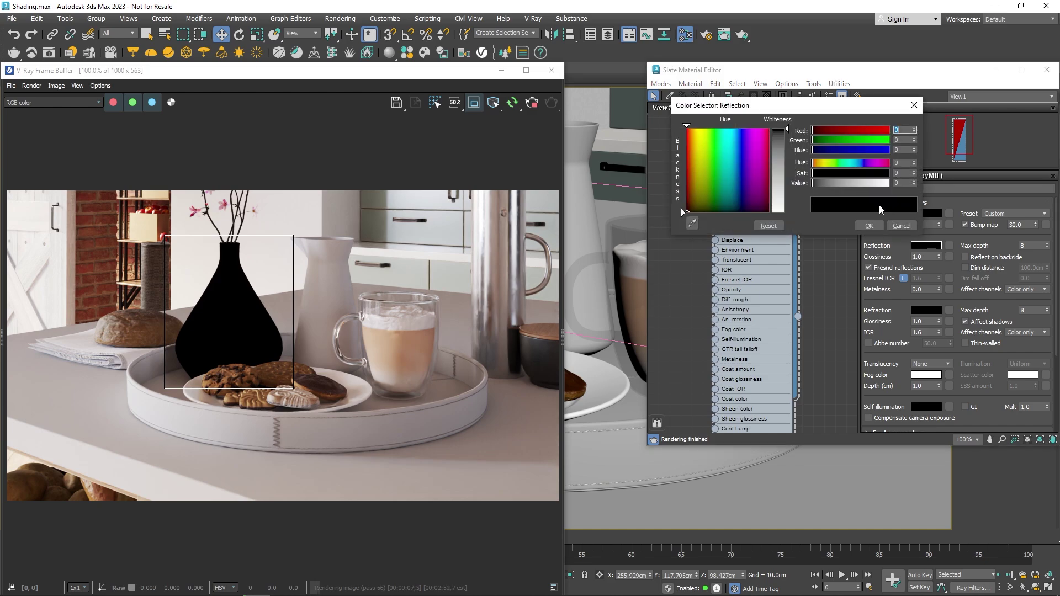
{"action": "left_click", "coordinate": [838, 184]}
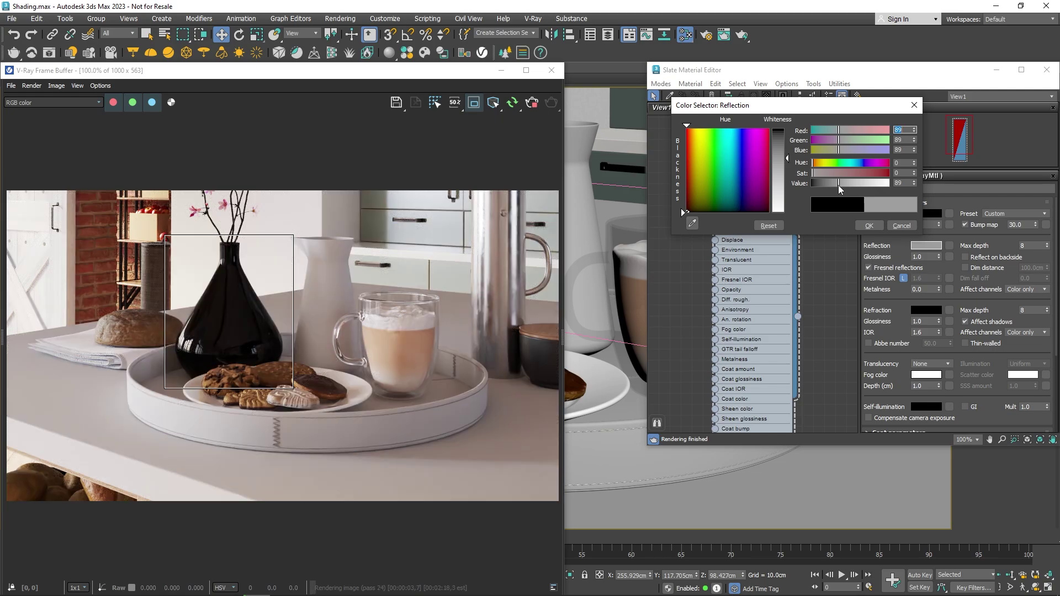
{"action": "left_click_drag", "start_coordinate": [839, 187], "coordinate": [890, 190]}
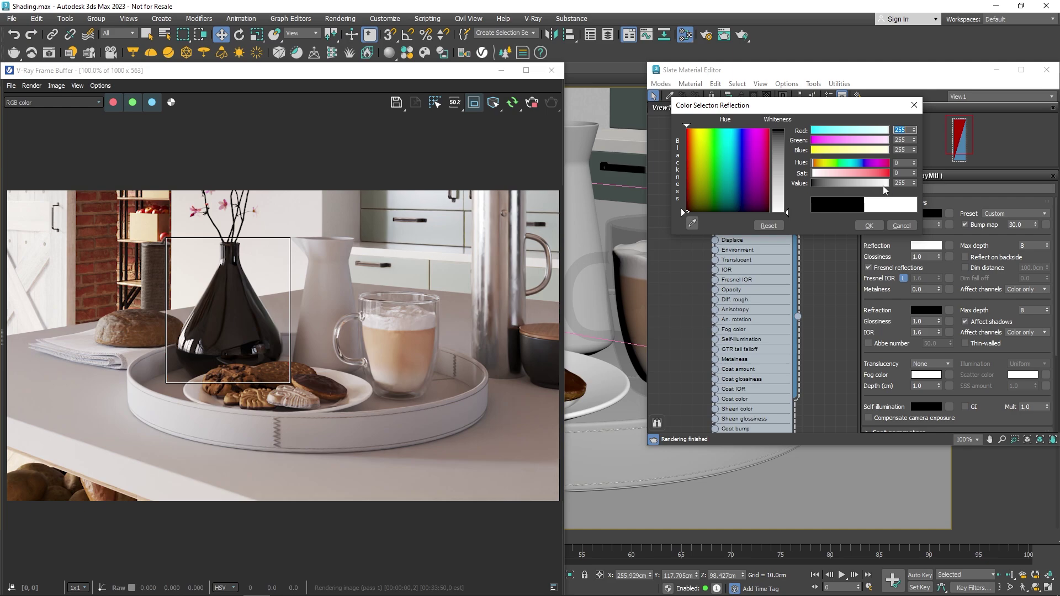
{"action": "left_click", "coordinate": [871, 173]}
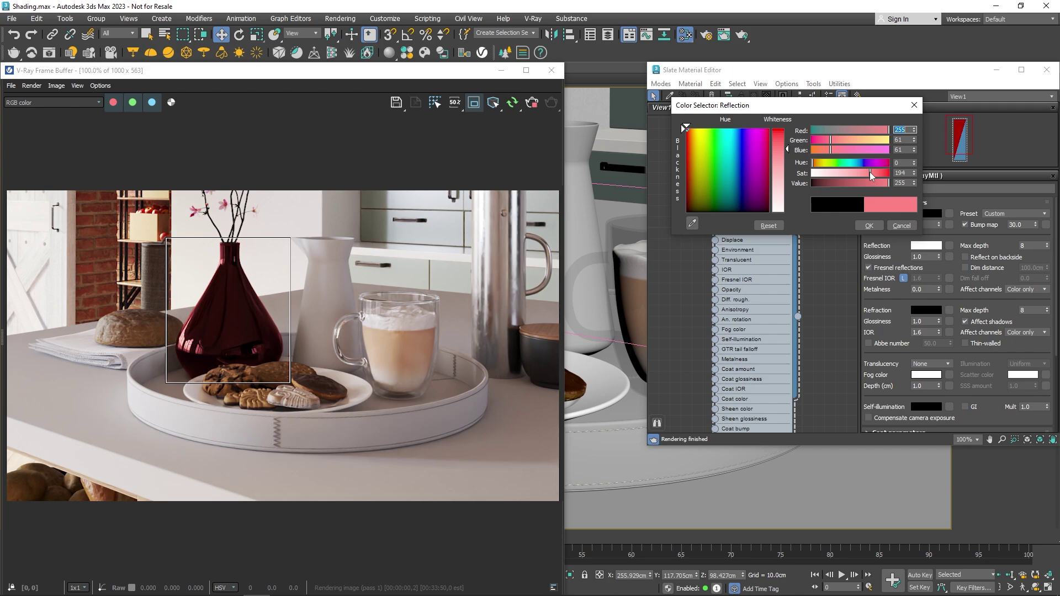
{"action": "left_click_drag", "start_coordinate": [871, 173], "coordinate": [809, 177]}
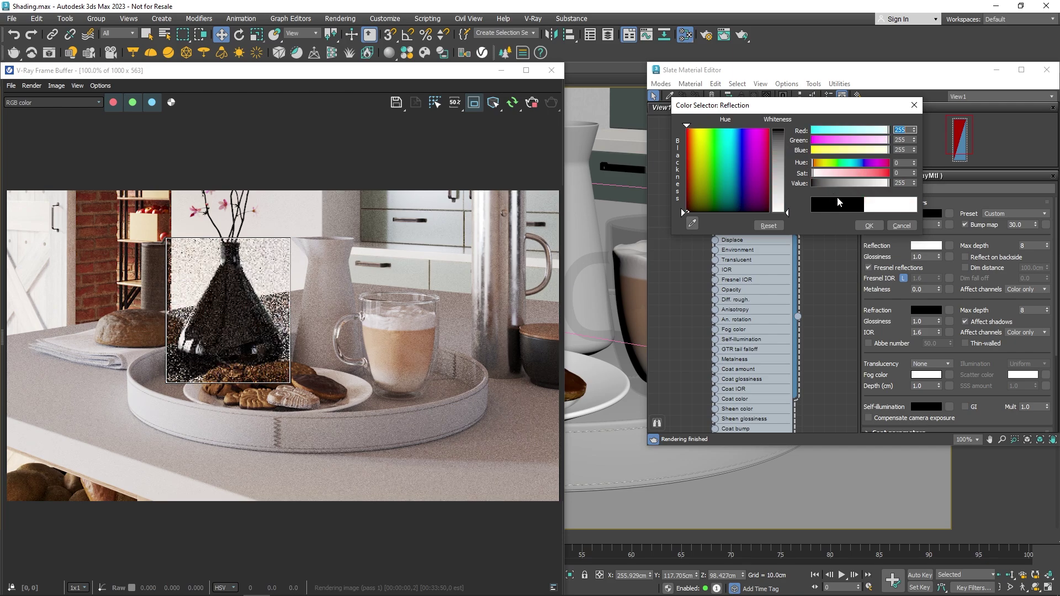
{"action": "left_click", "coordinate": [868, 225]}
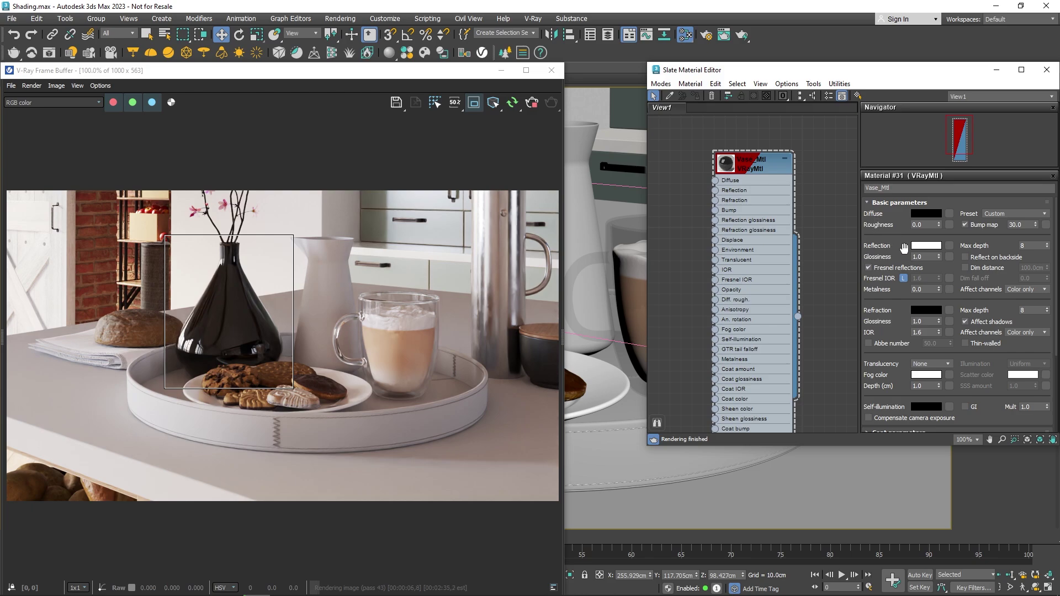
Try reflection glossiness 0.85 and 0.7, then settle on 1.0.
{"action": "double_click", "coordinate": [928, 257]}
{"action": "type", "text": "0.85"}
{"action": "key", "text": "Return"}
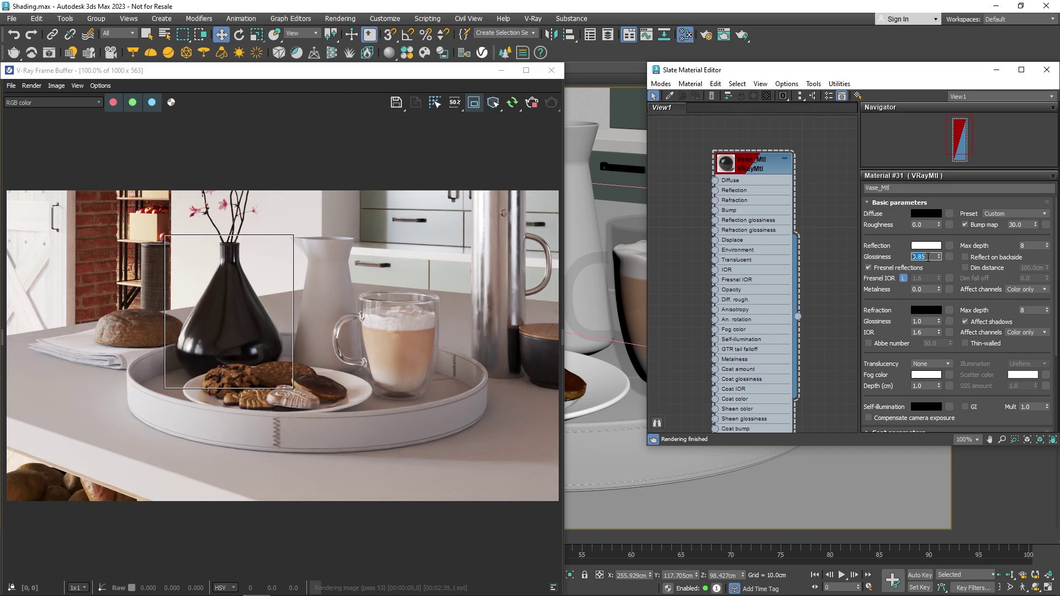
{"action": "type", "text": "0.7"}
{"action": "key", "text": "Return"}
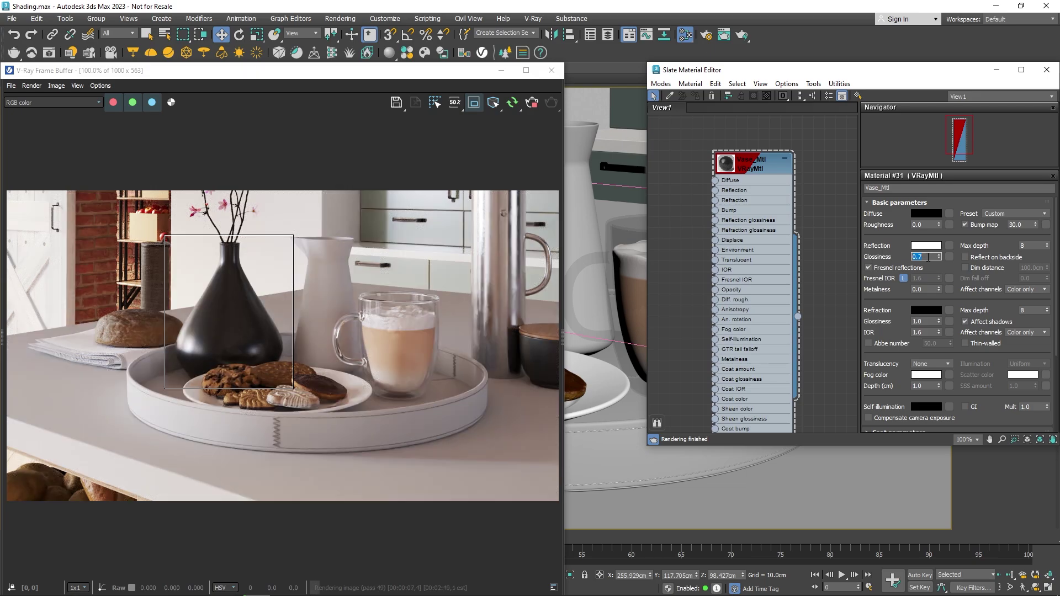
{"action": "type", "text": "1"}
{"action": "key", "text": "Return"}
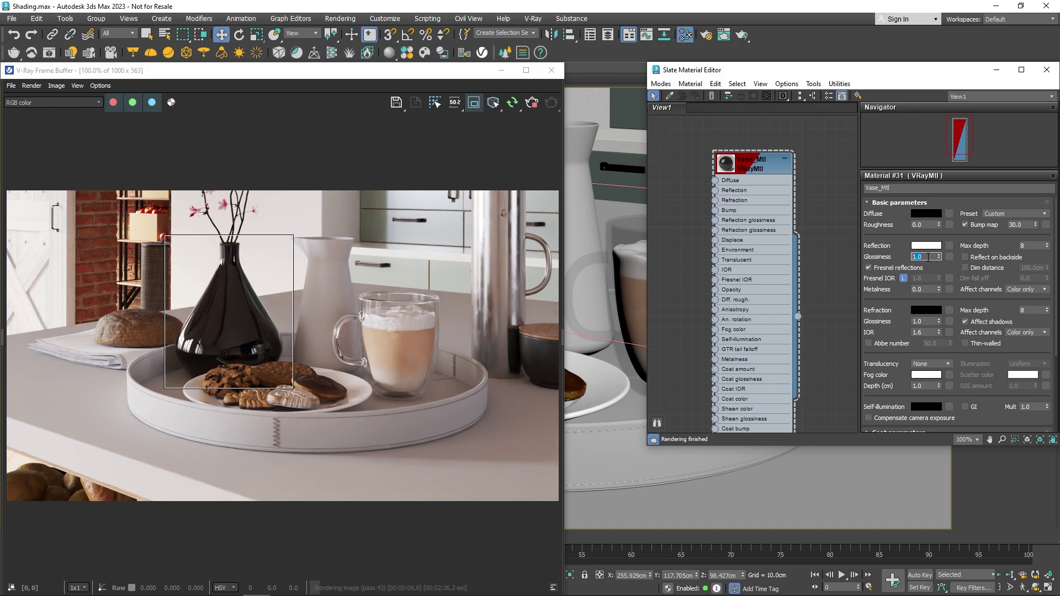
Unlock Fresnel IOR, try 2.8 and 7.6, then set it to 1.6.
{"action": "left_click", "coordinate": [903, 278]}
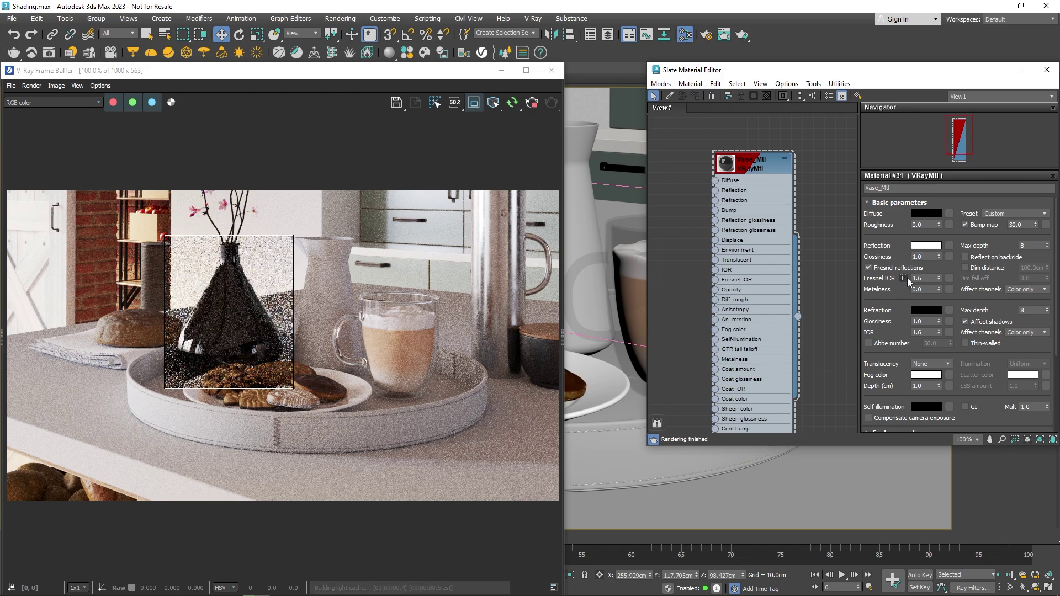
{"action": "double_click", "coordinate": [927, 279]}
{"action": "type", "text": "2"}
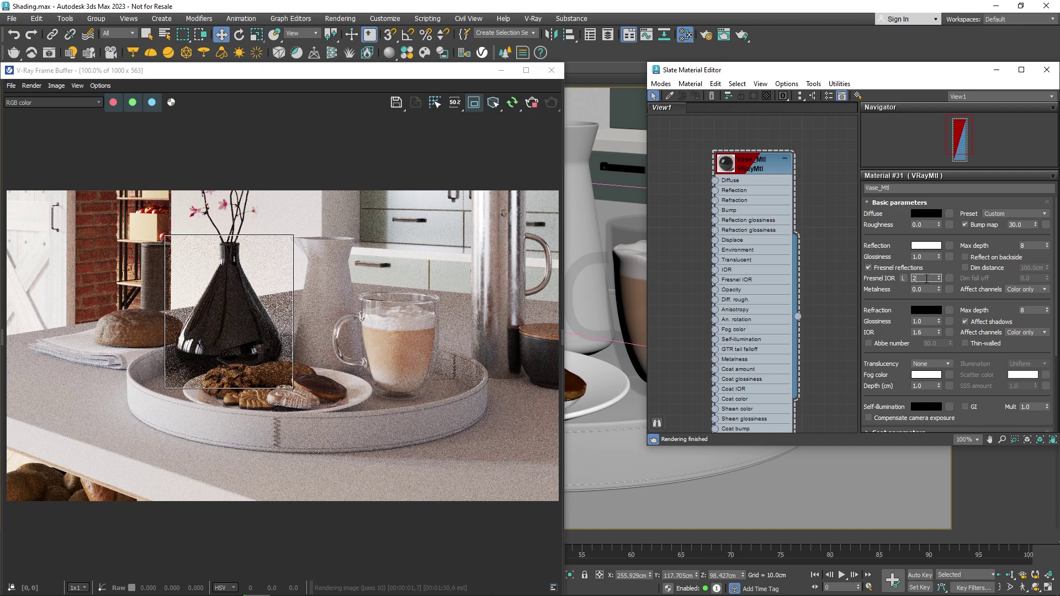
{"action": "type", "text": ".8"}
{"action": "key", "text": "Return"}
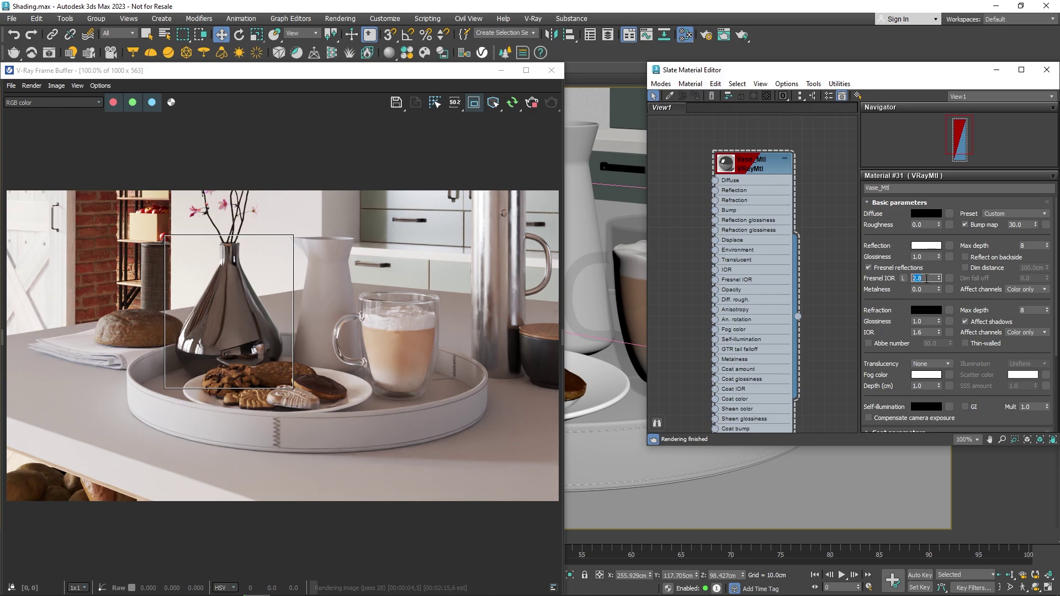
{"action": "type", "text": "7.6"}
{"action": "key", "text": "Return"}
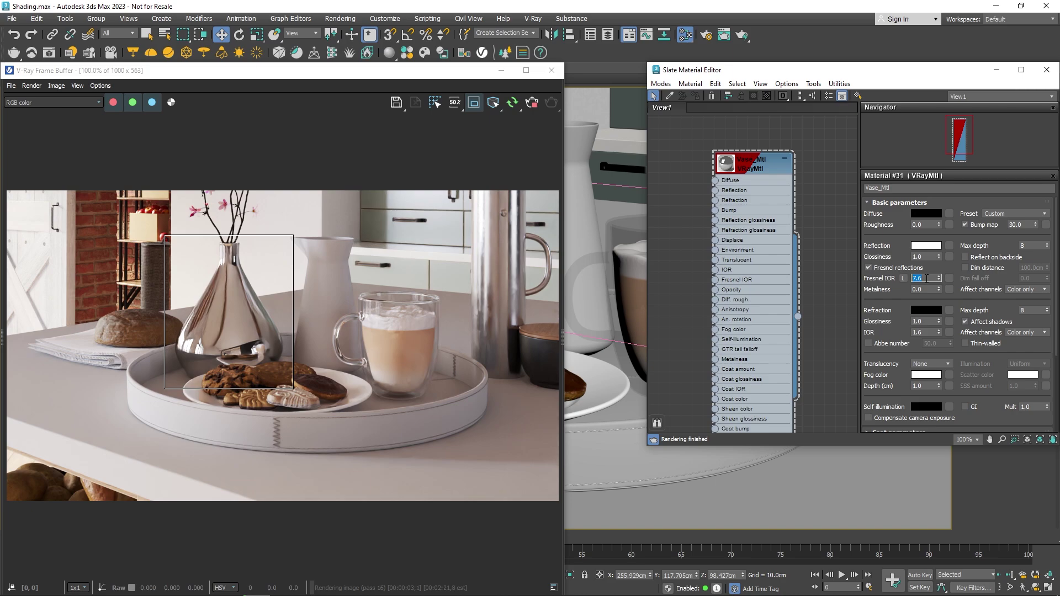
{"action": "type", "text": "1.6"}
{"action": "key", "text": "Return"}
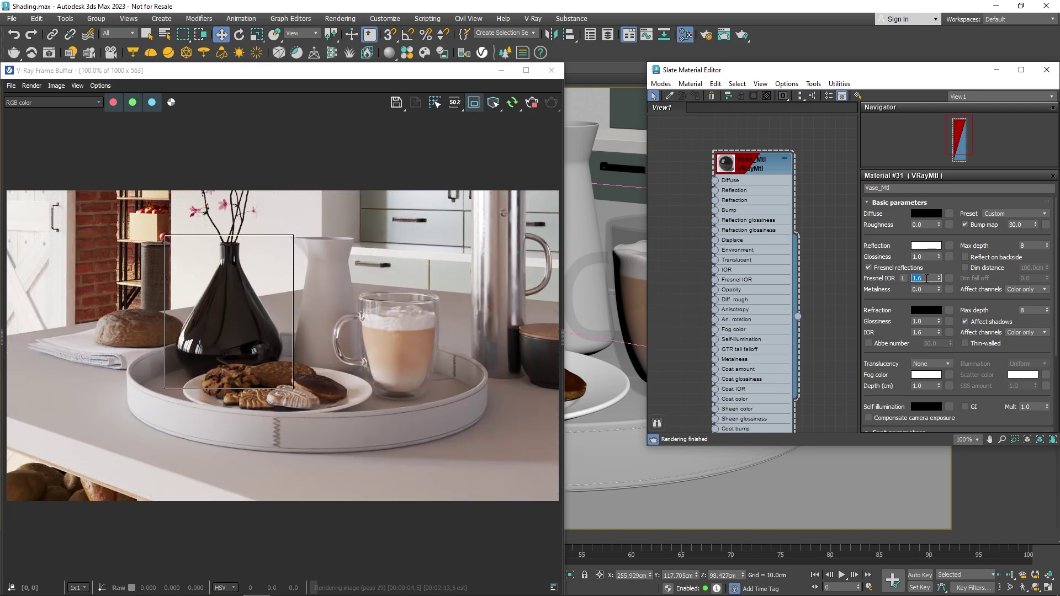
Set the refraction colour to pure white.
{"action": "left_click", "coordinate": [932, 312]}
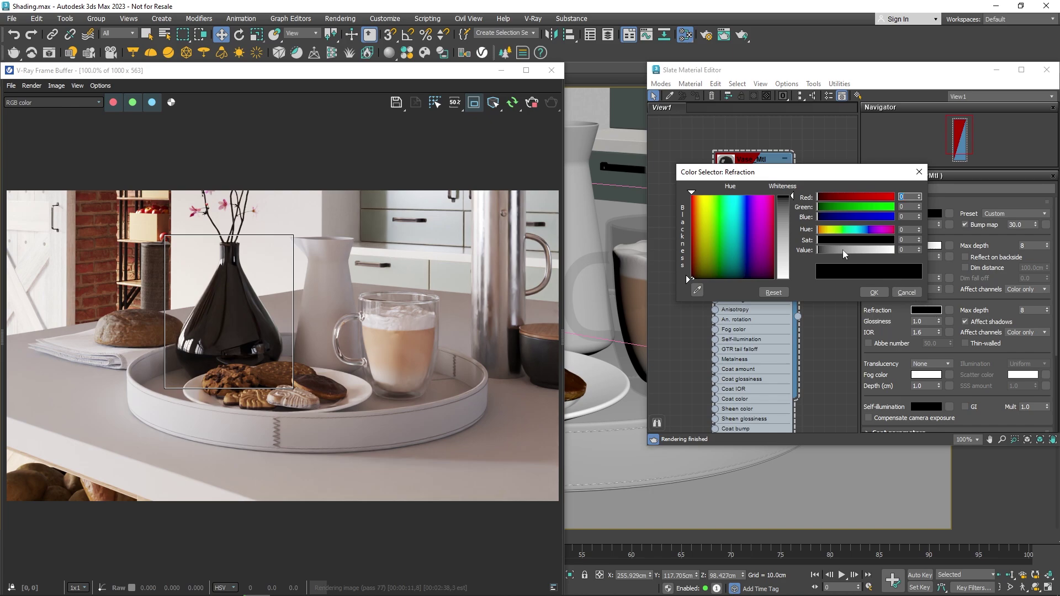
{"action": "left_click_drag", "start_coordinate": [843, 250], "coordinate": [854, 251]}
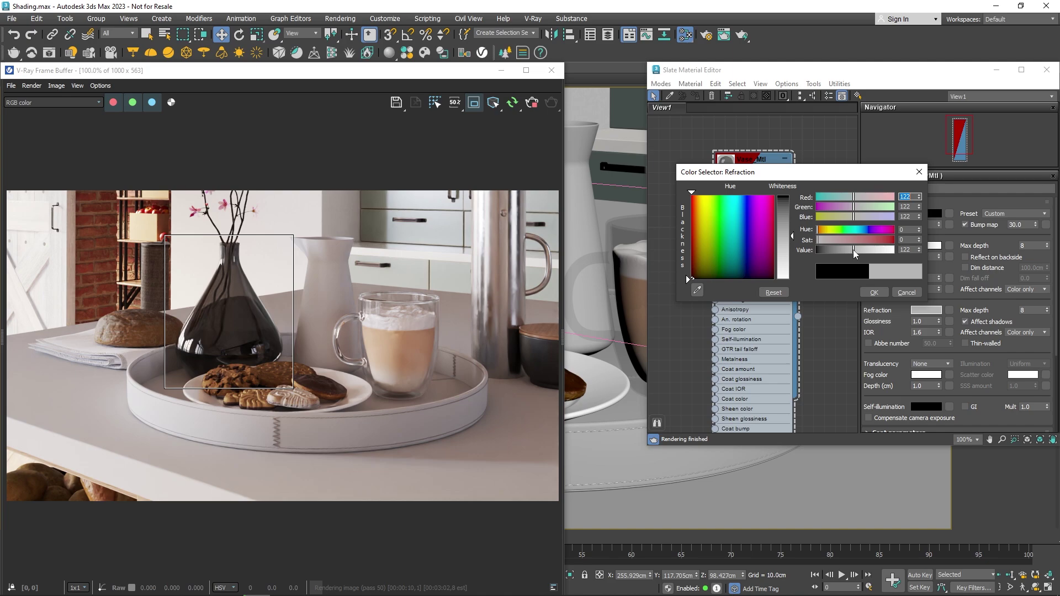
{"action": "left_click_drag", "start_coordinate": [855, 252], "coordinate": [896, 270]}
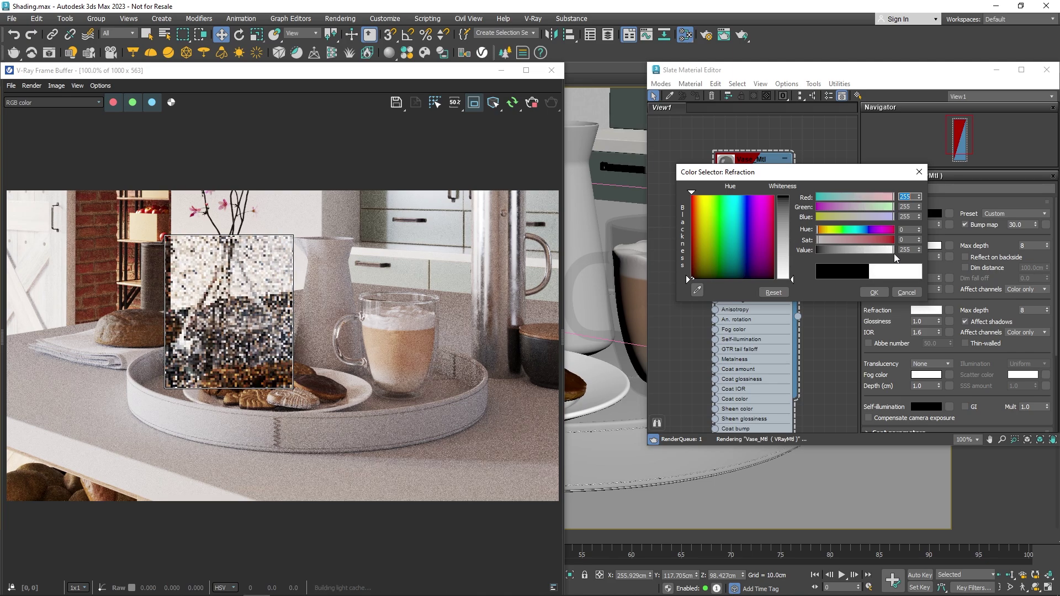
{"action": "left_click", "coordinate": [881, 291]}
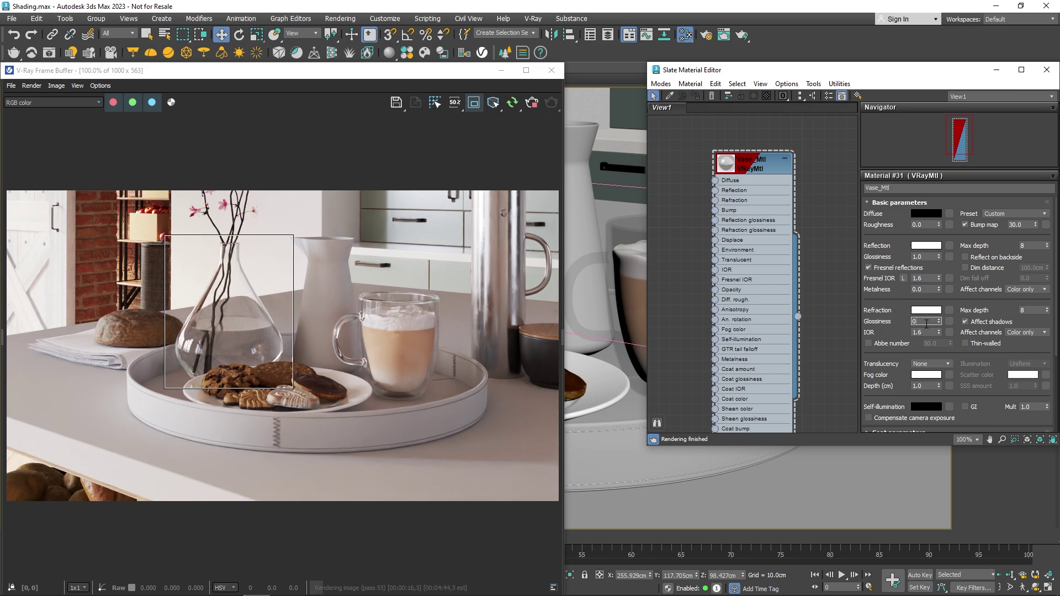
Try refraction glossiness 0.8, then set it to 1.0.
{"action": "type", "text": "8"}
{"action": "key", "text": "Return"}
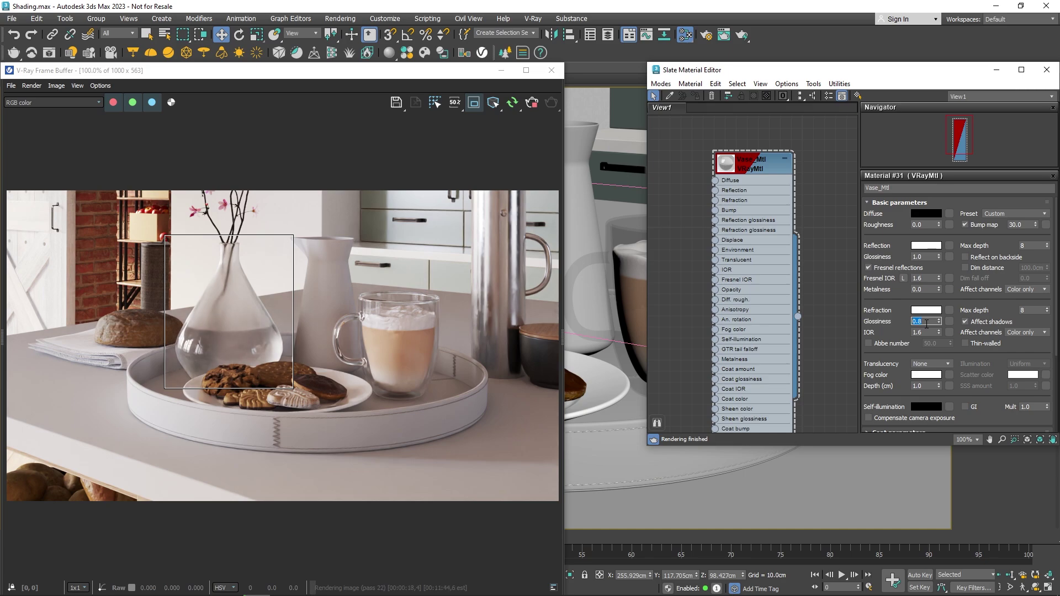
{"action": "type", "text": "1.0"}
{"action": "key", "text": "Return"}
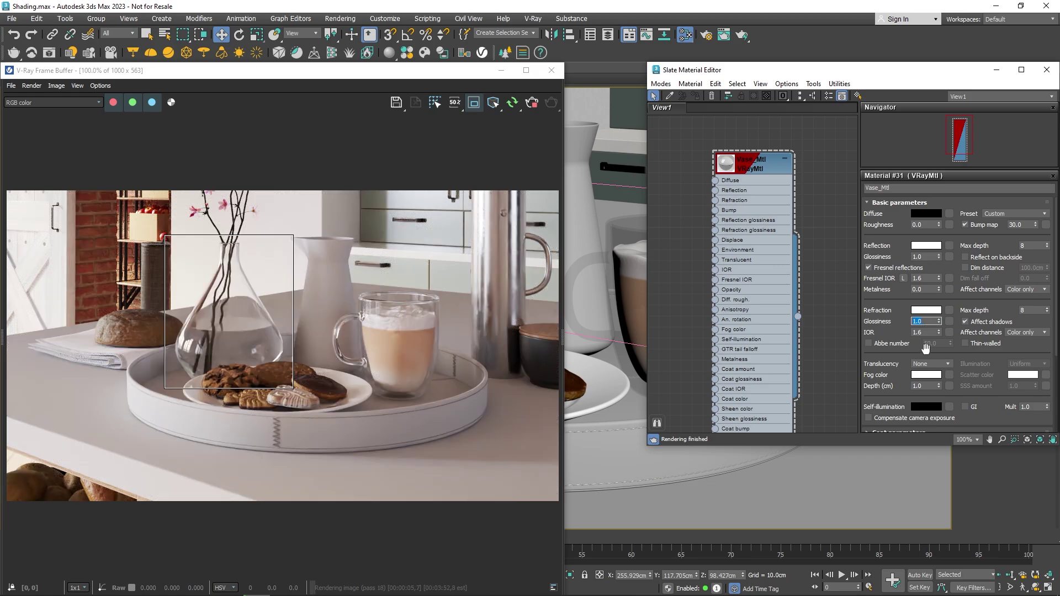
Set the fog colour to light blue with Hue 150 and Saturation 89.
{"action": "left_click", "coordinate": [926, 376]}
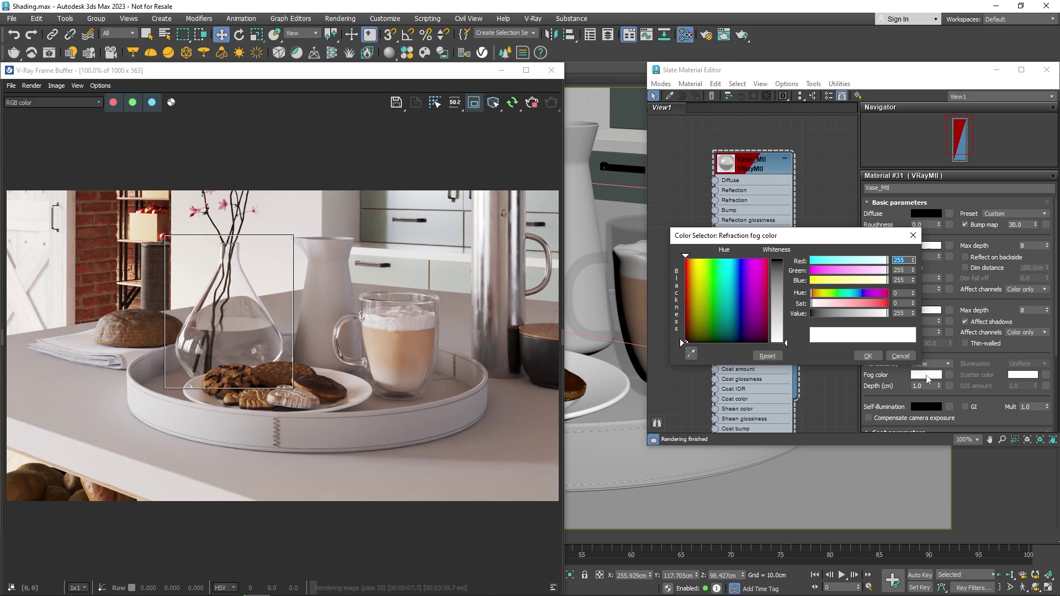
{"action": "left_click", "coordinate": [856, 293]}
{"action": "left_click", "coordinate": [838, 304]}
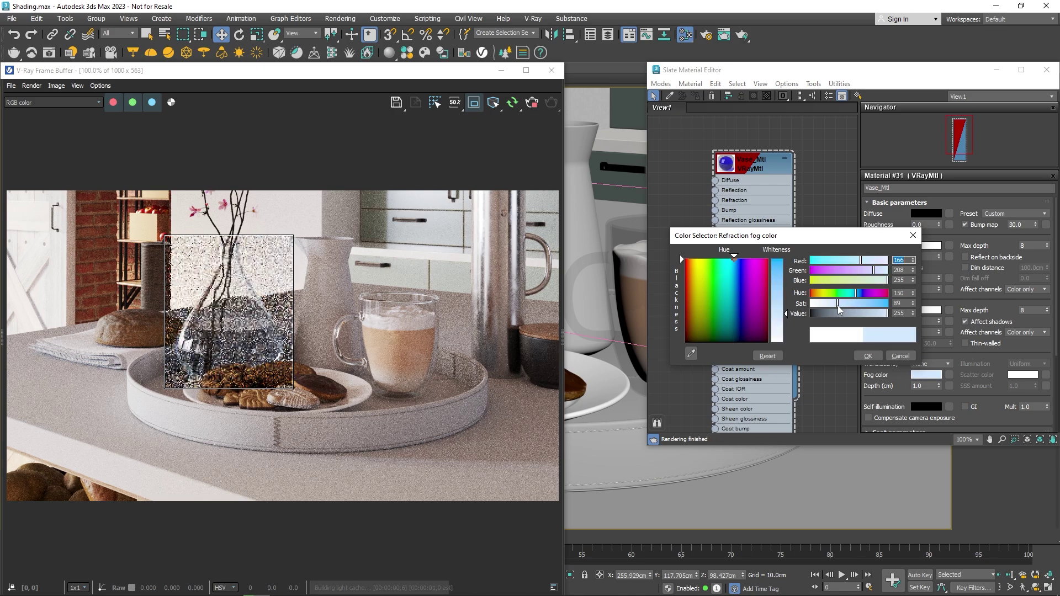
{"action": "left_click", "coordinate": [868, 355]}
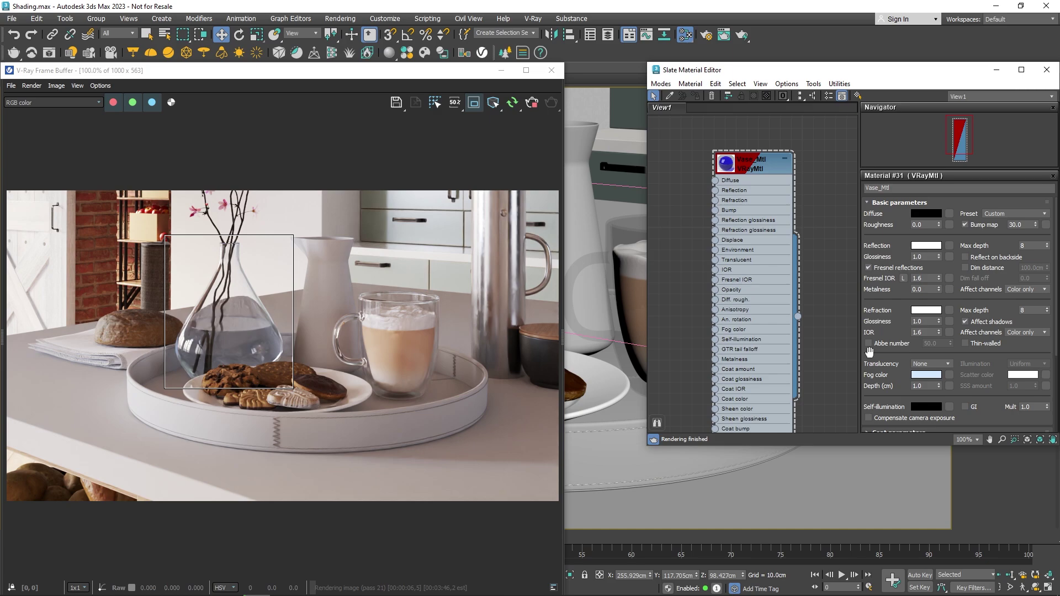
Try fog depth 0.5 and 0.1 cm, then return it to 1.0 cm.
{"action": "double_click", "coordinate": [925, 386]}
{"action": "type", "text": "0.5"}
{"action": "key", "text": "Return"}
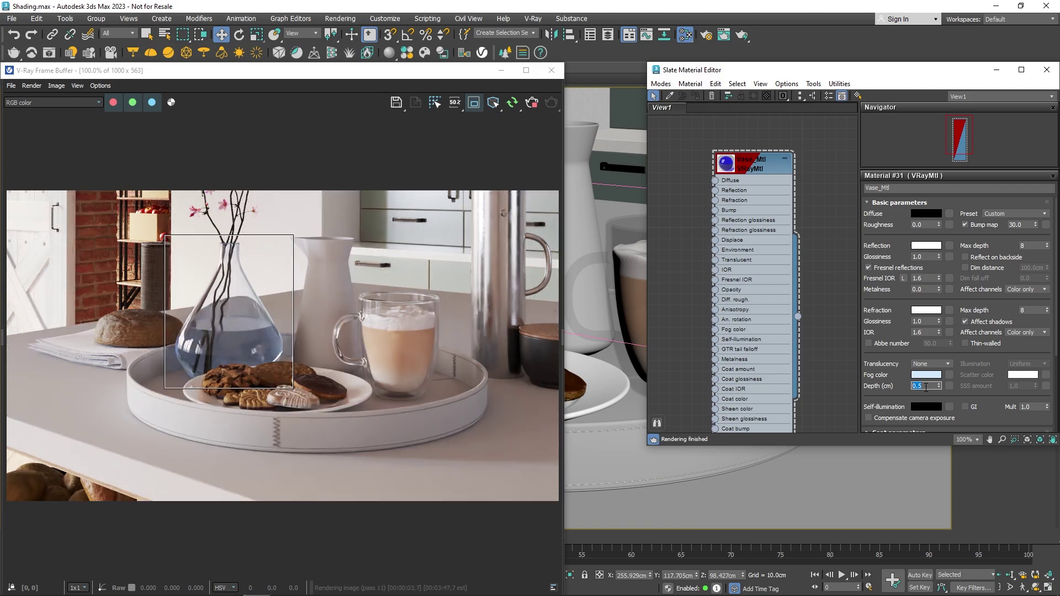
{"action": "type", "text": "0.1"}
{"action": "key", "text": "Return"}
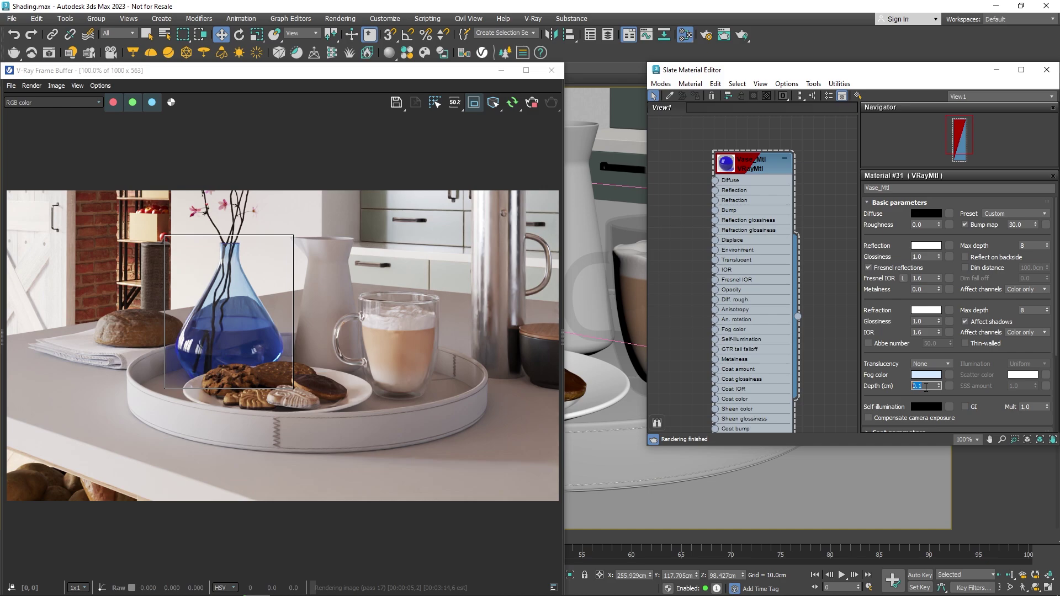
{"action": "key", "text": "Return"}
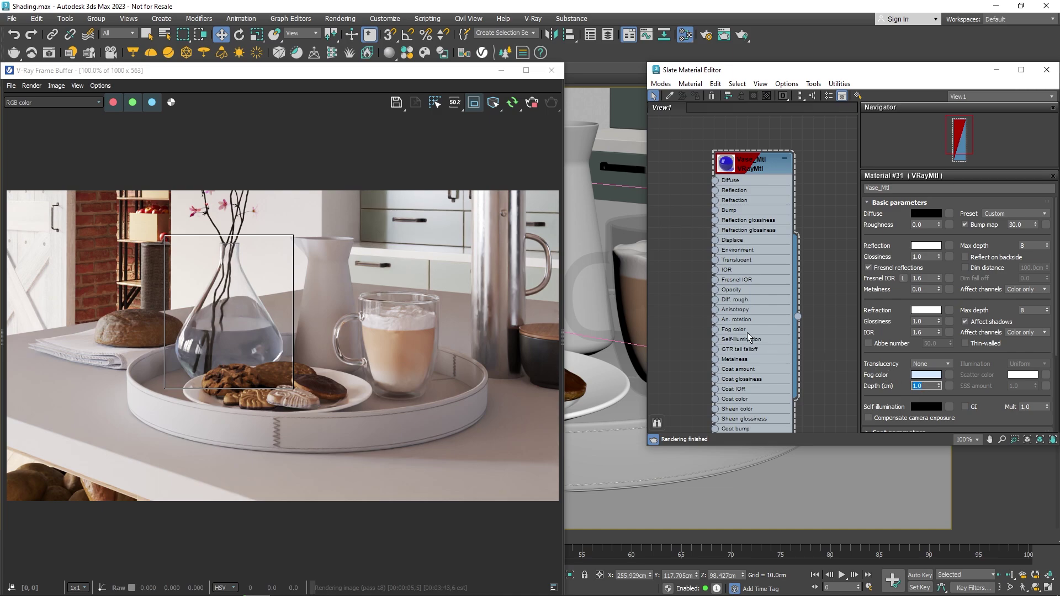
{"action": "middle_click_drag", "start_coordinate": [678, 293], "coordinate": [710, 289]}
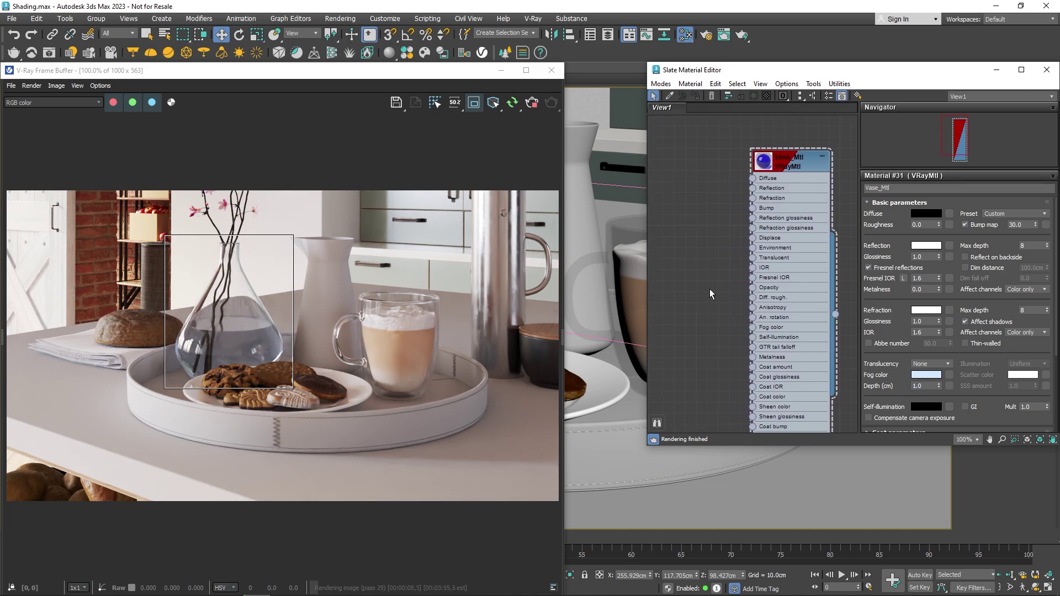
Create a Noise map of size 0.3 and wire it into Vase_Mtl's bump input.
{"action": "right_click", "coordinate": [666, 198]}
{"action": "mouse_move", "coordinate": [748, 218]}
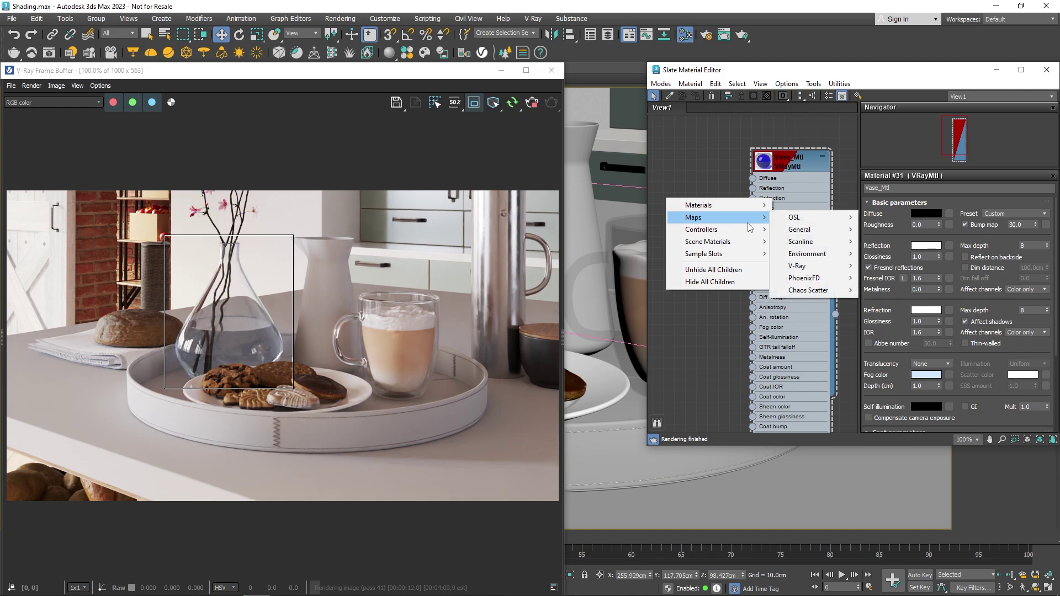
{"action": "mouse_move", "coordinate": [799, 230]}
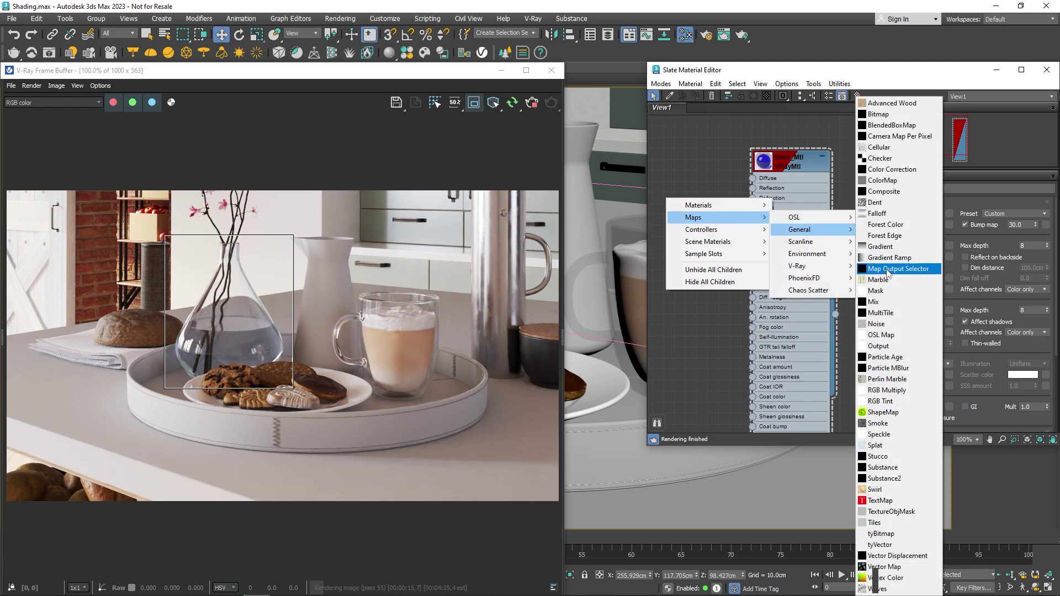
{"action": "left_click", "coordinate": [895, 324]}
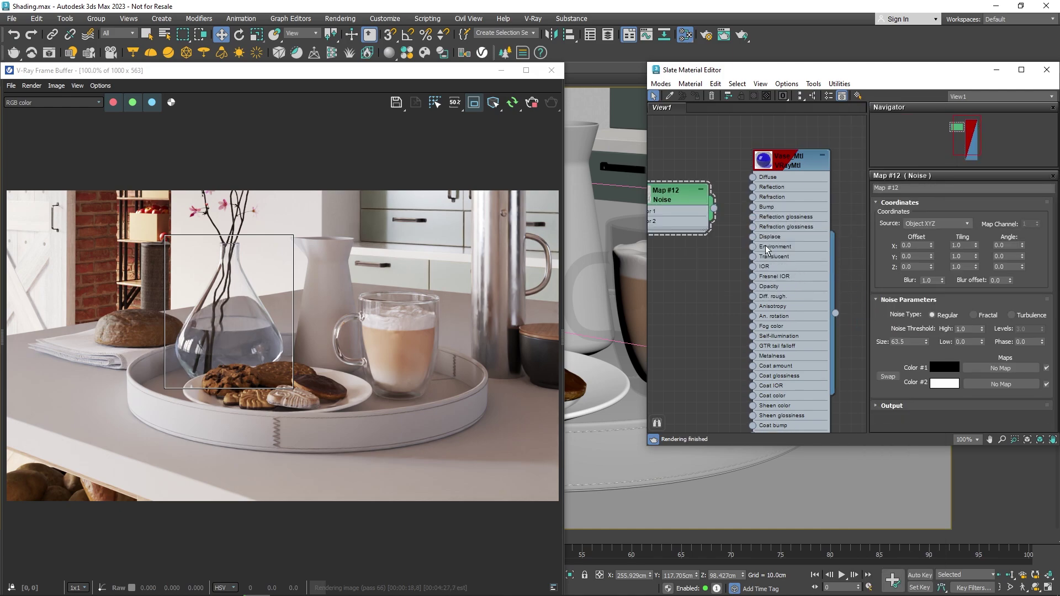
{"action": "left_click_drag", "start_coordinate": [716, 212], "coordinate": [753, 207]}
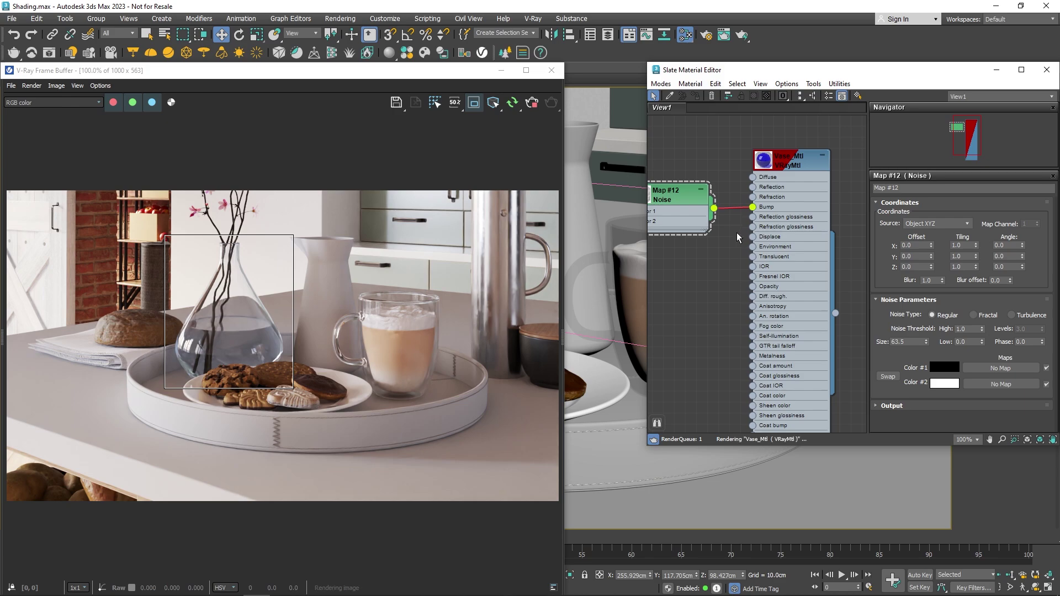
{"action": "middle_click_drag", "start_coordinate": [730, 243], "coordinate": [752, 240]}
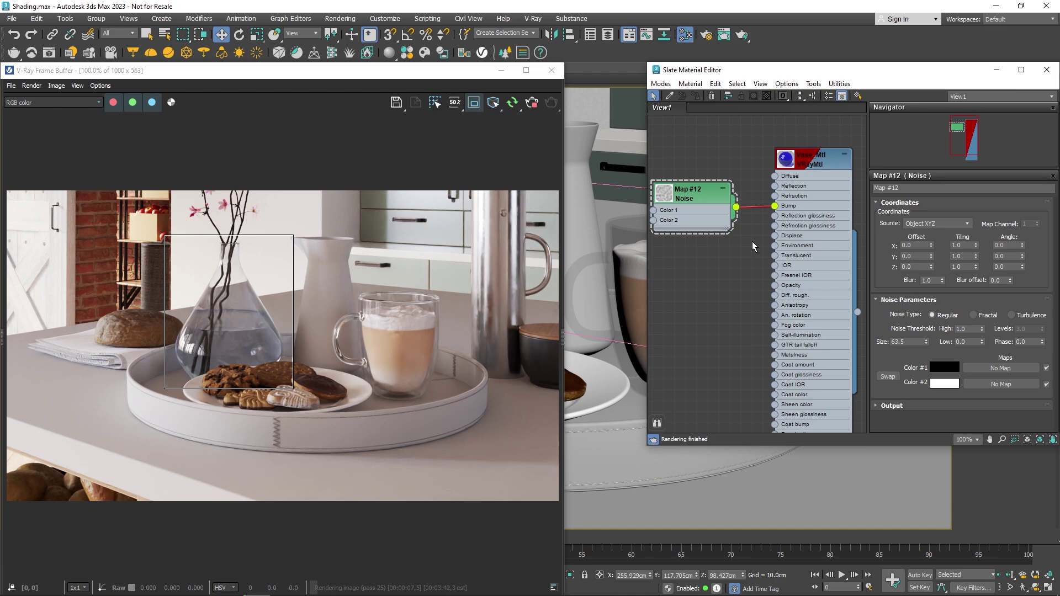
{"action": "double_click", "coordinate": [909, 342]}
{"action": "type", "text": "0.3"}
{"action": "key", "text": "Return"}
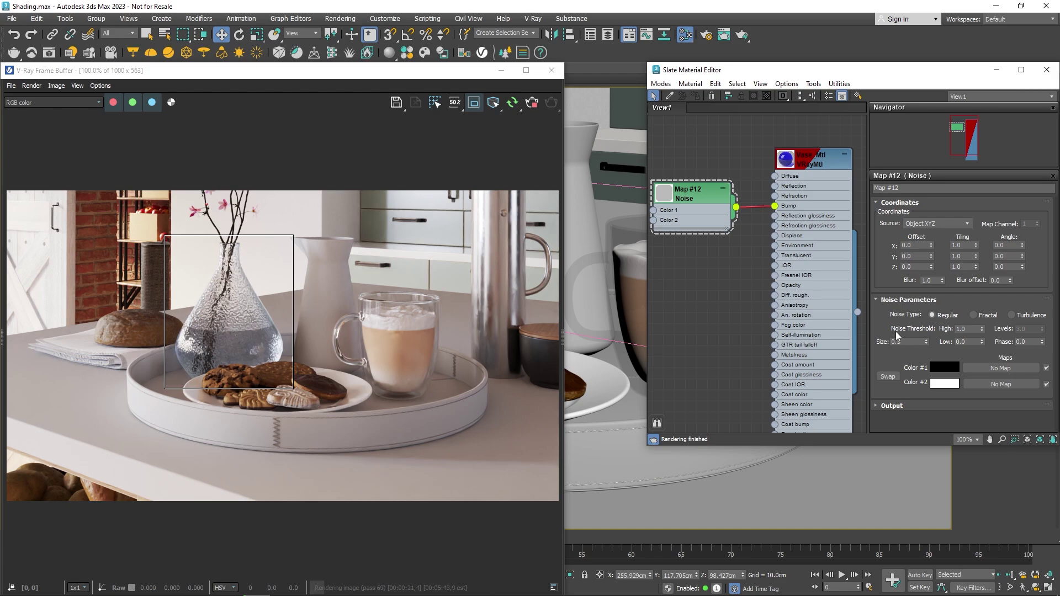
Lower Vase_Mtl's bump map amount from 30 to 5.0.
{"action": "double_click", "coordinate": [801, 157]}
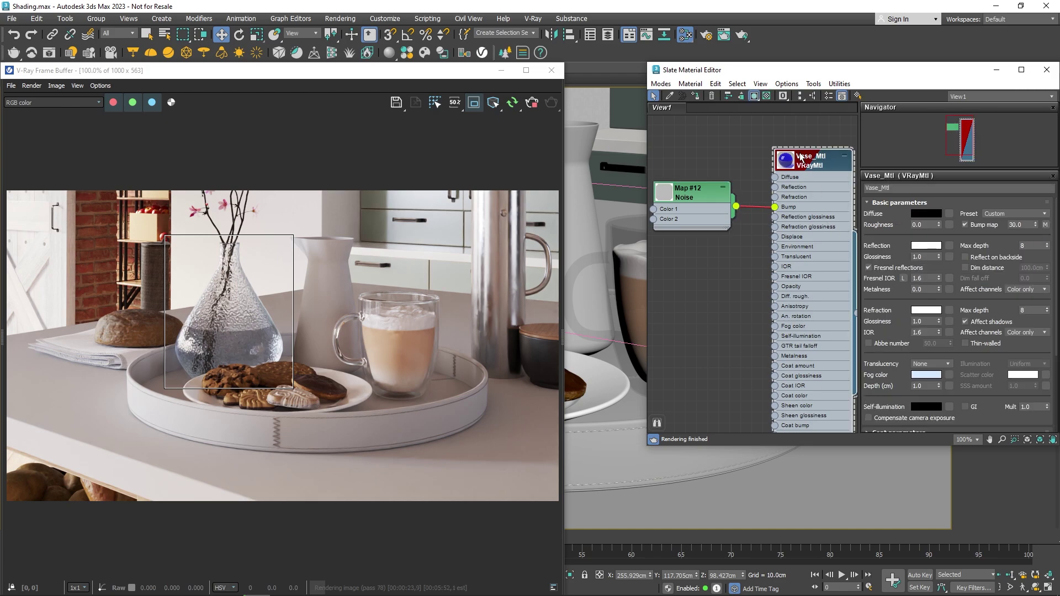
{"action": "left_click", "coordinate": [1025, 225]}
{"action": "type", "text": "5"}
{"action": "key", "text": "Return"}
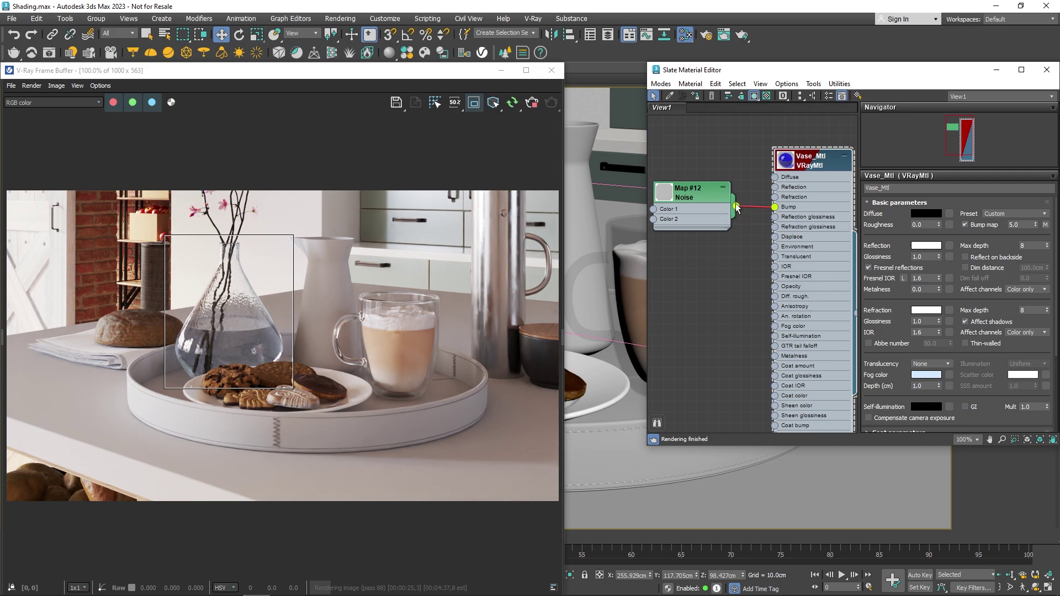
Draw a new render region around the jug.
{"action": "left_click_drag", "start_coordinate": [366, 233], "coordinate": [278, 386]}
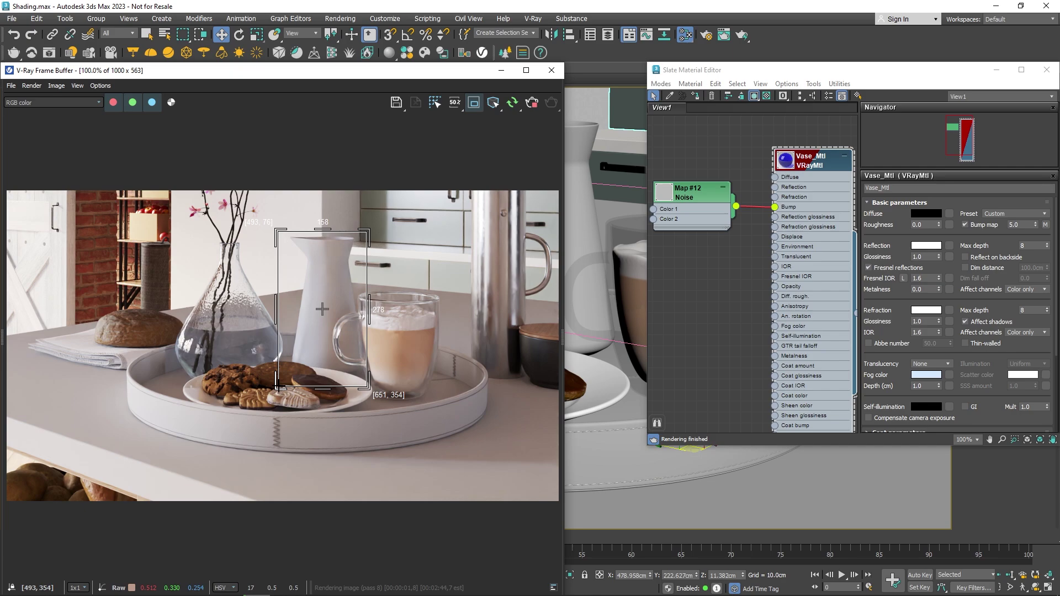
{"action": "scroll", "coordinate": [700, 330], "scroll_direction": "down", "scroll_amount": 2}
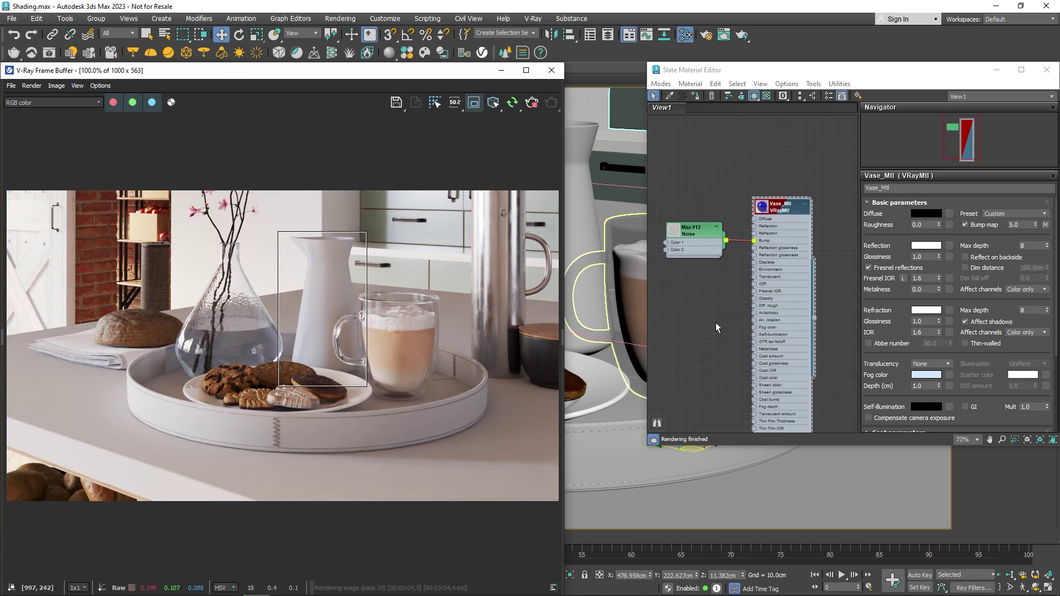
{"action": "middle_click_drag", "start_coordinate": [837, 306], "coordinate": [732, 227]}
Create a new VRayMtl node and name it Jug_Mtl.
{"action": "right_click", "coordinate": [751, 190]}
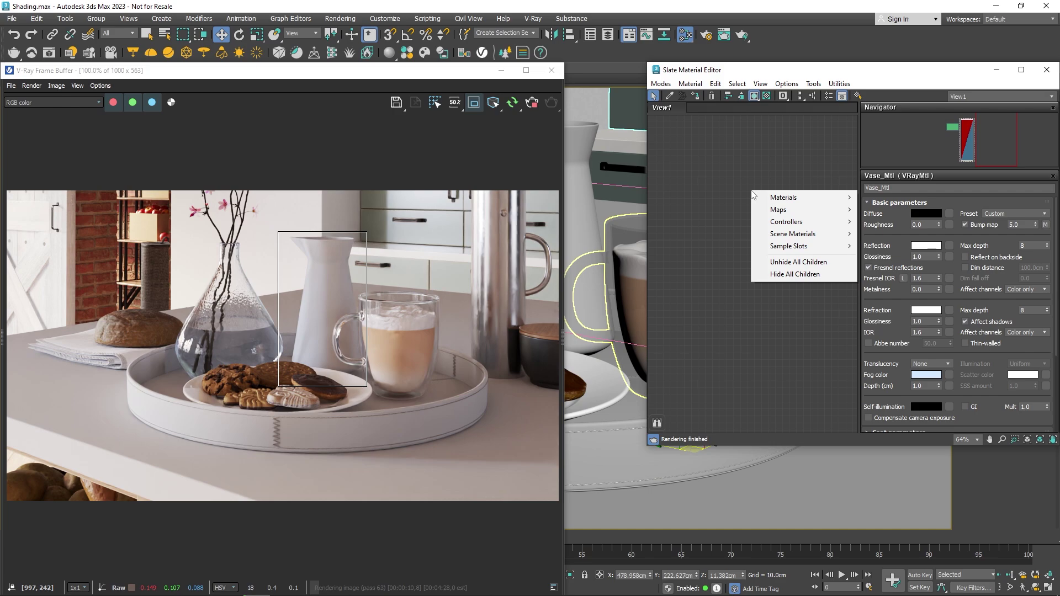
{"action": "mouse_move", "coordinate": [843, 198]}
{"action": "mouse_move", "coordinate": [889, 221]}
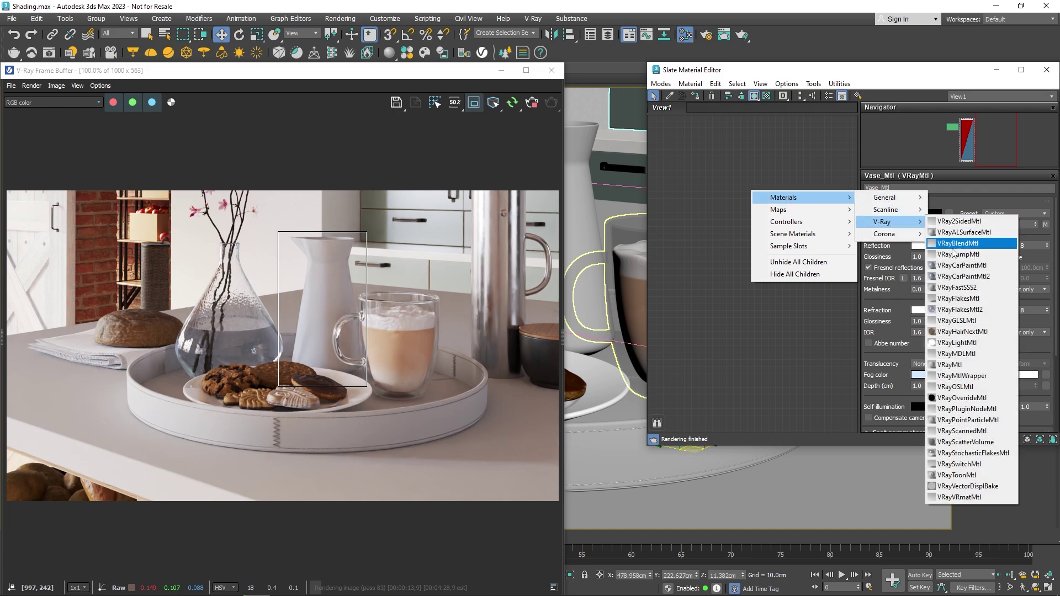
{"action": "left_click", "coordinate": [969, 365]}
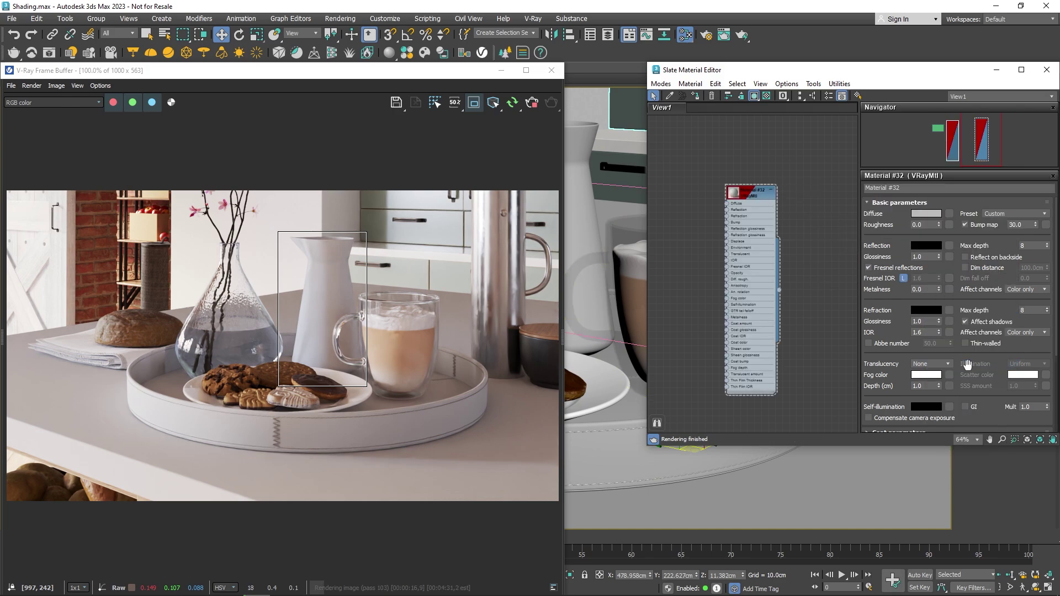
{"action": "left_click", "coordinate": [910, 188]}
{"action": "type", "text": "Jul"}
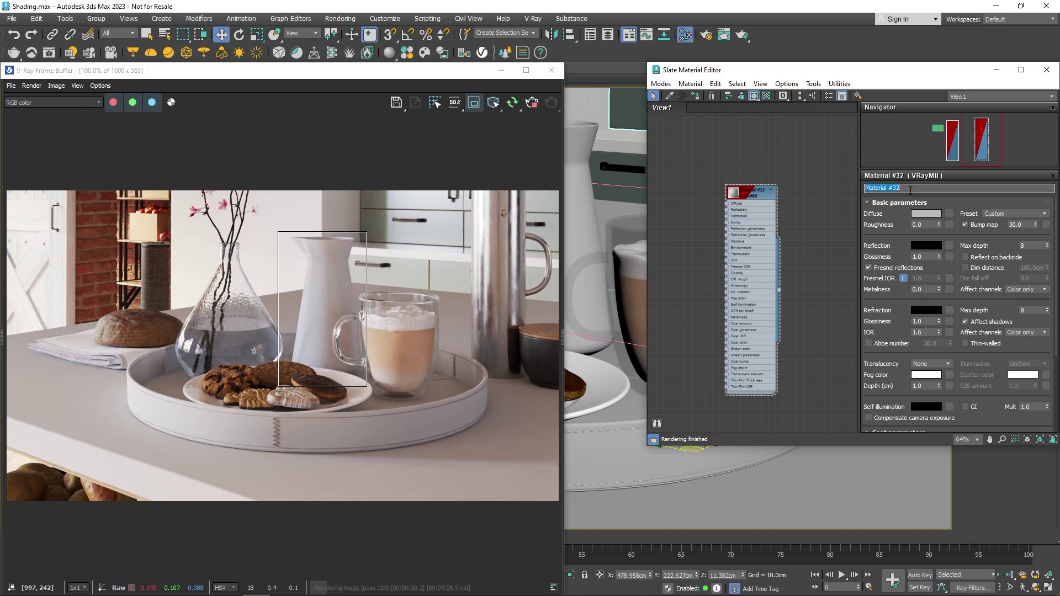
{"action": "type", "text": "_Mtl"}
Select the white jug and assign Jug_Mtl to it.
{"action": "left_click", "coordinate": [605, 168]}
{"action": "right_click", "coordinate": [749, 194]}
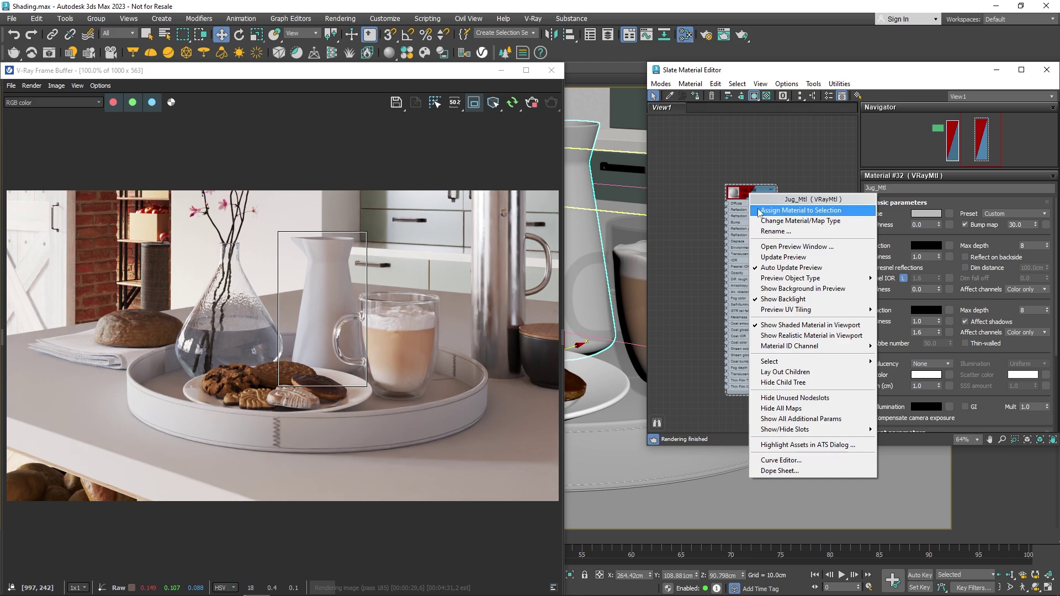
{"action": "left_click", "coordinate": [757, 208]}
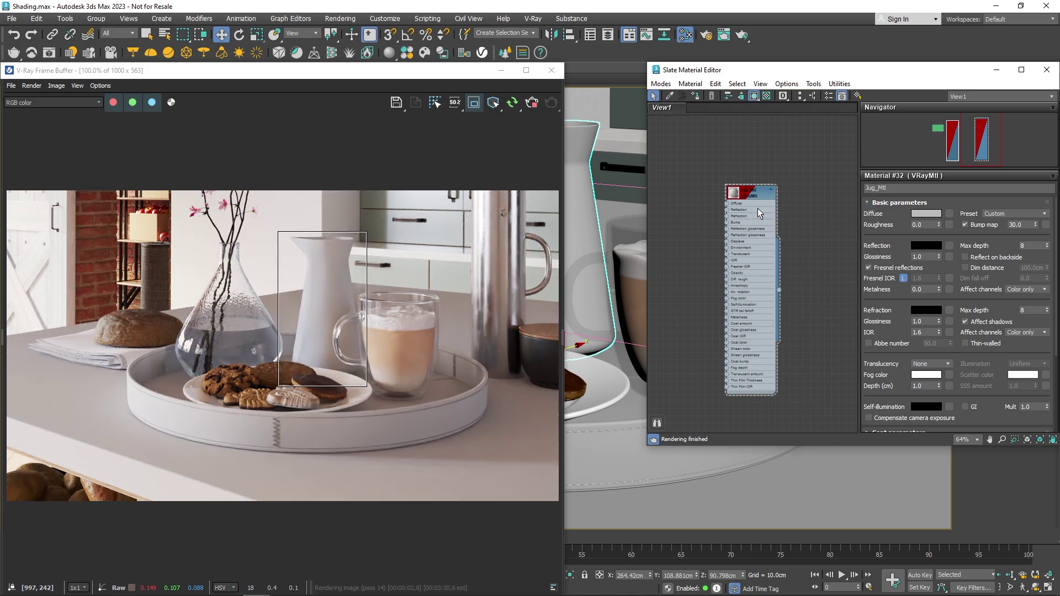
{"action": "scroll", "coordinate": [752, 205], "scroll_direction": "up", "scroll_amount": 3}
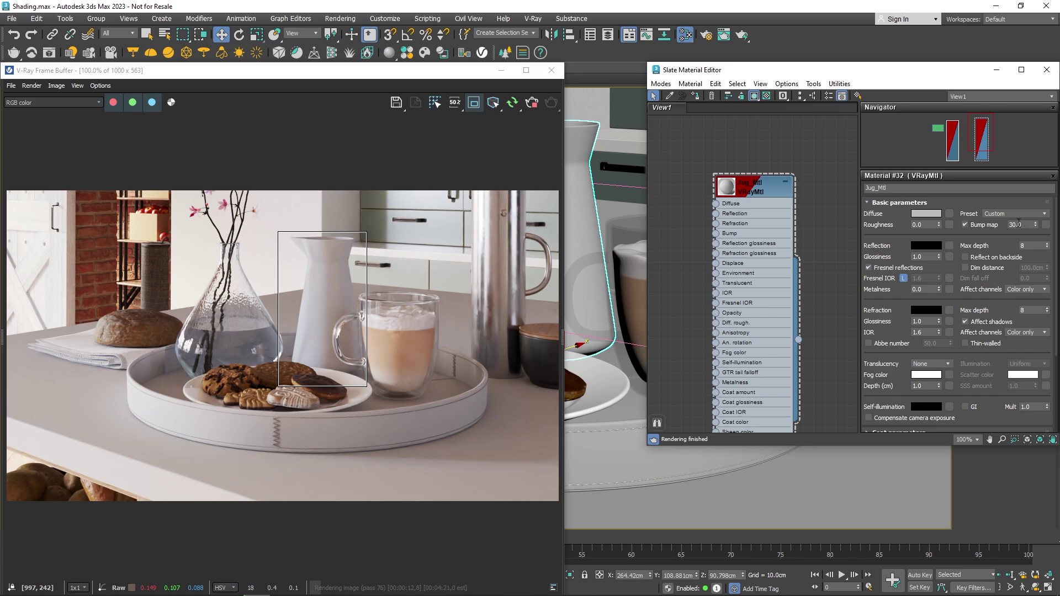
Try the Glass, Ceramic, Rubber and Gold (Rough) presets on Jug_Mtl, then settle on Chrome.
{"action": "left_click", "coordinate": [1046, 215]}
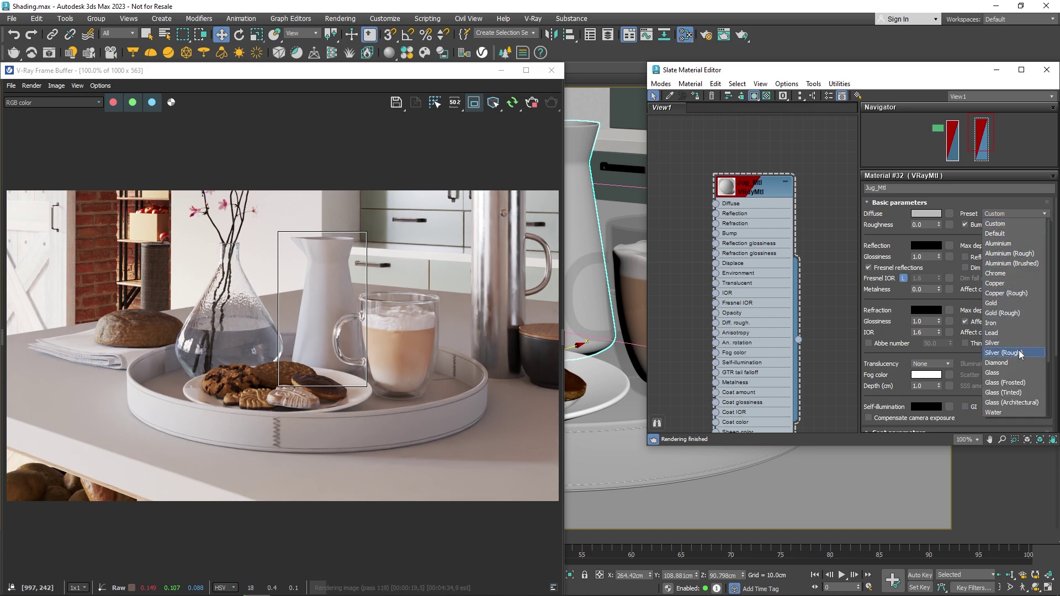
{"action": "left_click", "coordinate": [1022, 373]}
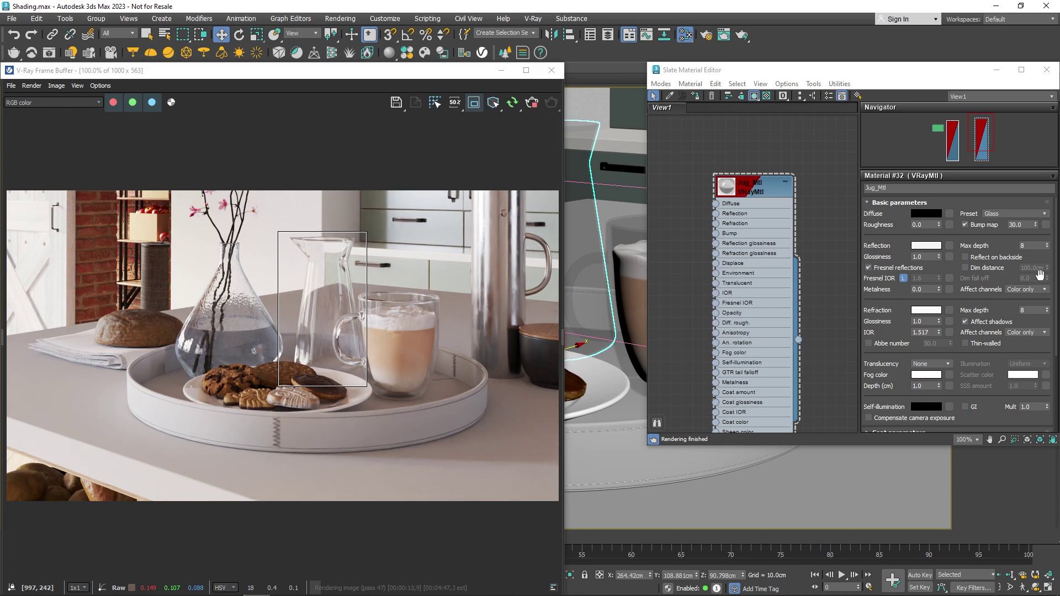
{"action": "left_click", "coordinate": [1045, 214]}
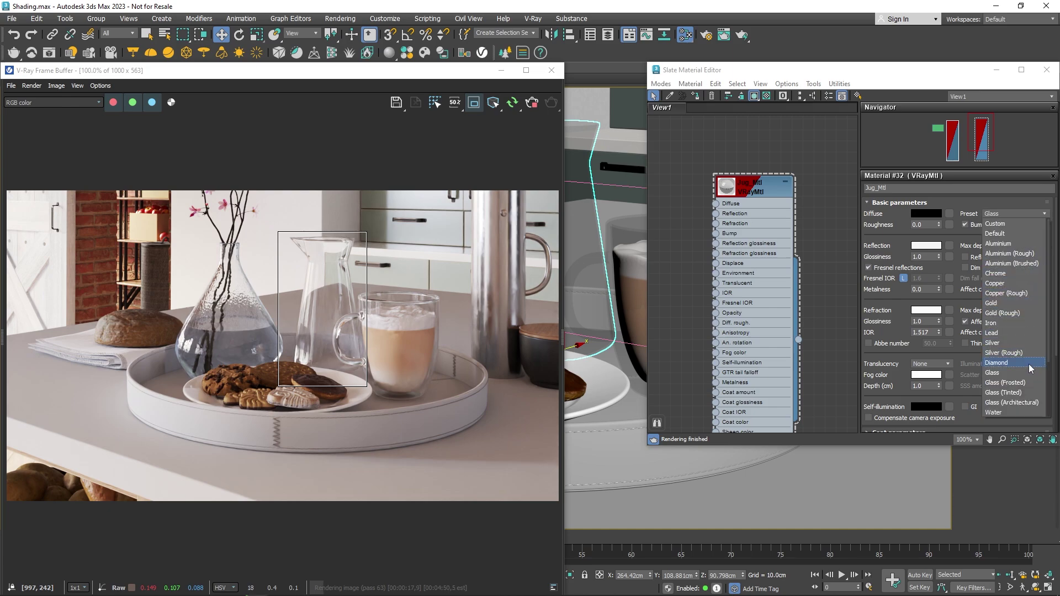
{"action": "scroll", "coordinate": [1021, 402], "scroll_direction": "down", "scroll_amount": 2}
{"action": "left_click", "coordinate": [1017, 383]}
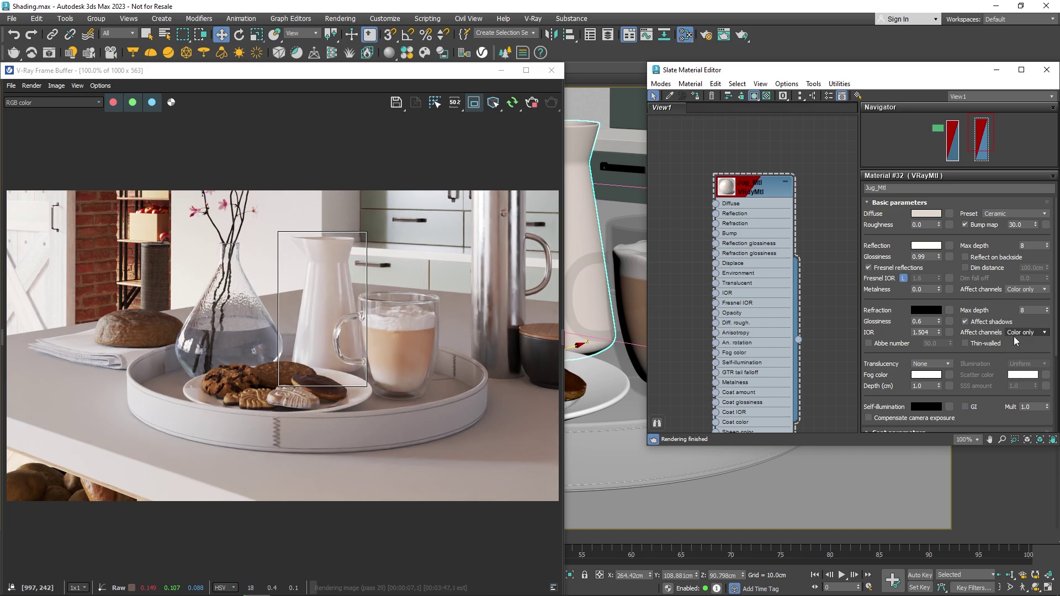
{"action": "left_click", "coordinate": [1042, 216]}
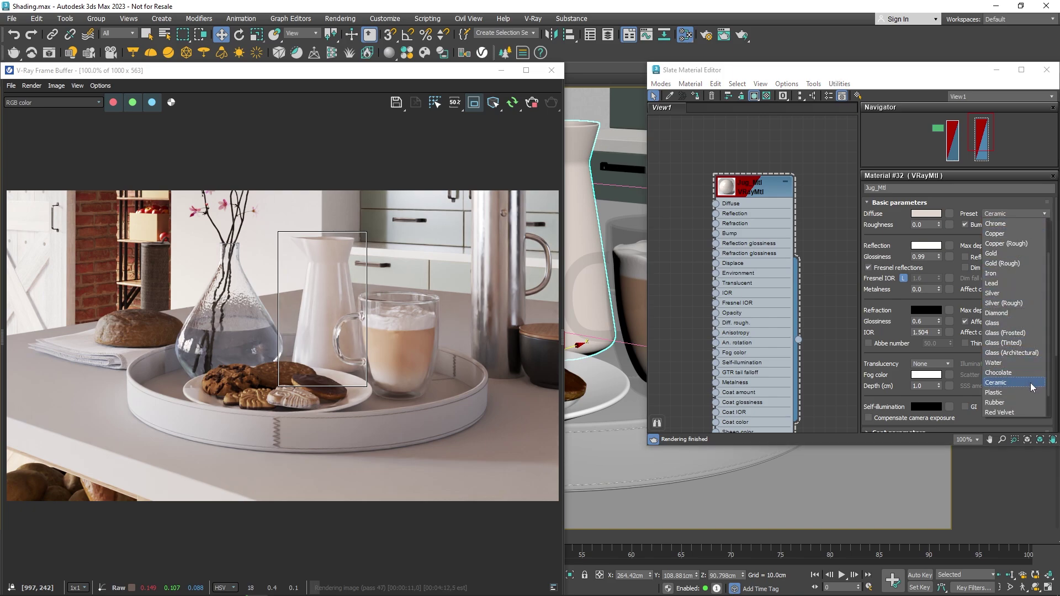
{"action": "left_click", "coordinate": [1031, 402]}
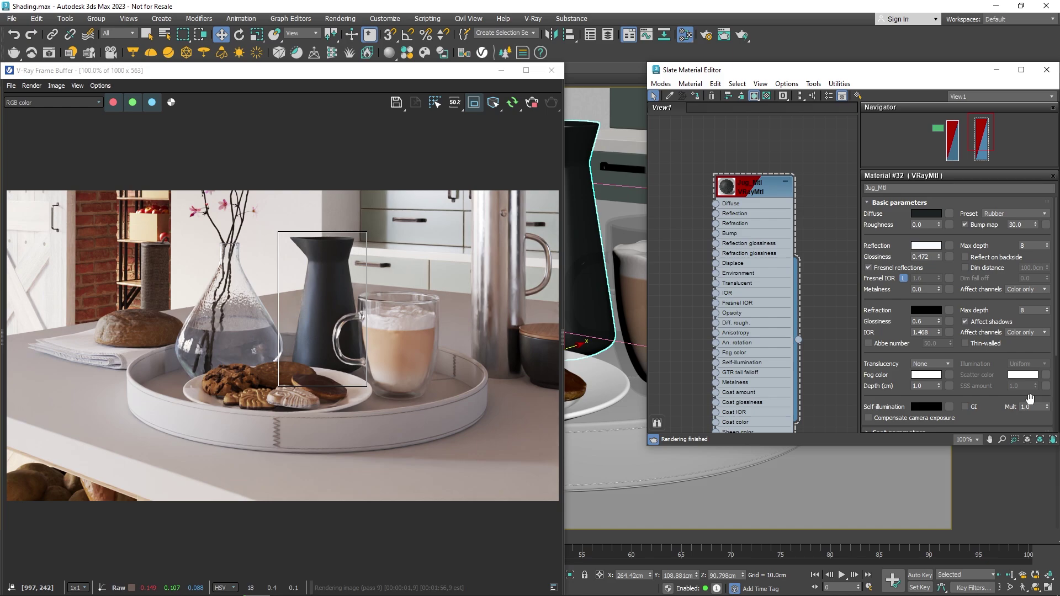
{"action": "left_click", "coordinate": [1035, 220]}
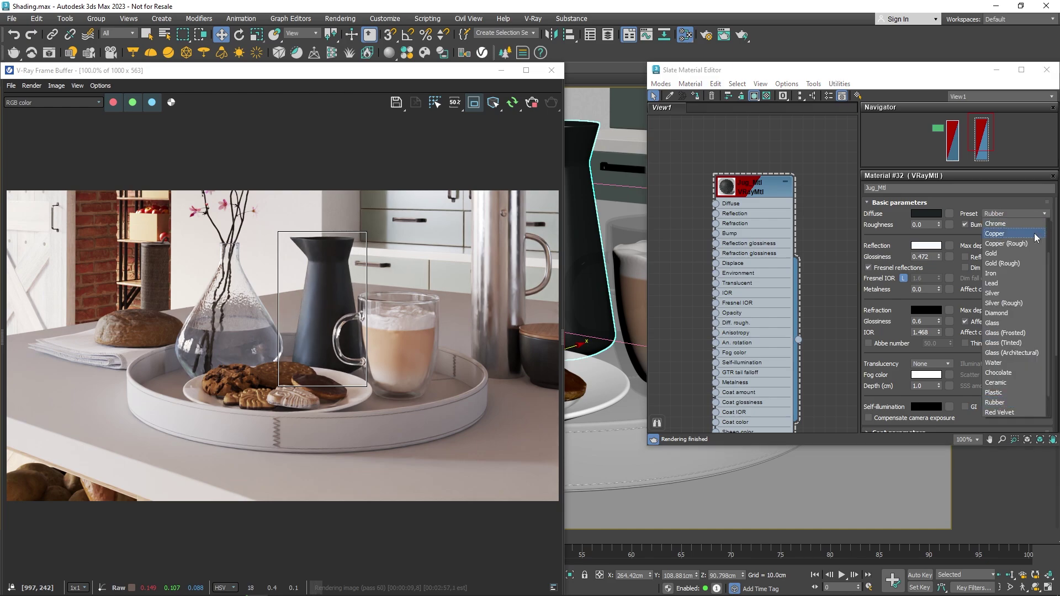
{"action": "left_click", "coordinate": [1035, 266]}
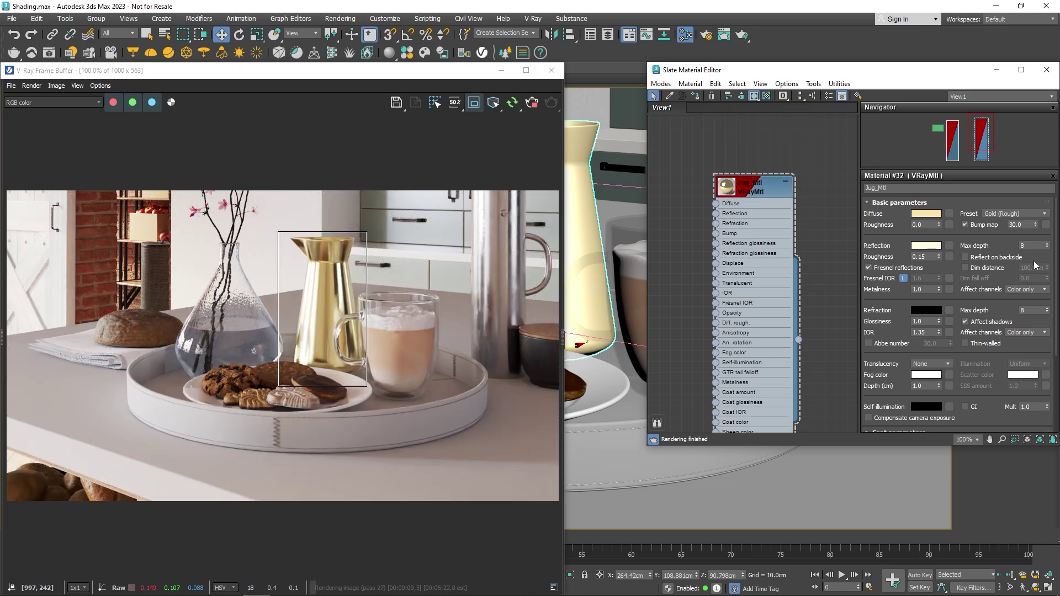
{"action": "left_click", "coordinate": [1039, 219]}
{"action": "left_click", "coordinate": [1037, 225]}
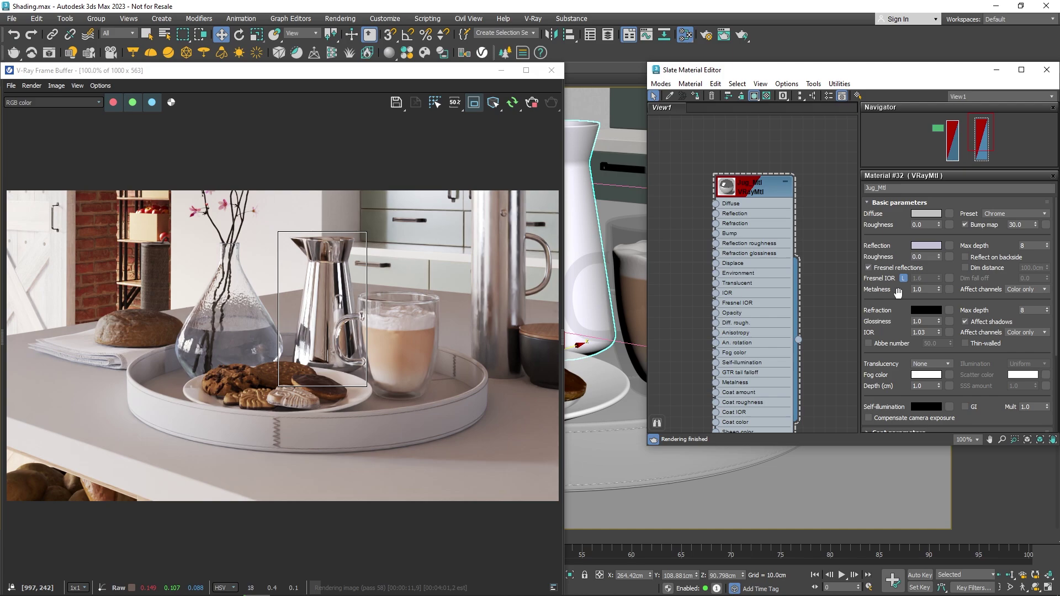
{"action": "left_click_drag", "start_coordinate": [899, 308], "coordinate": [904, 190]}
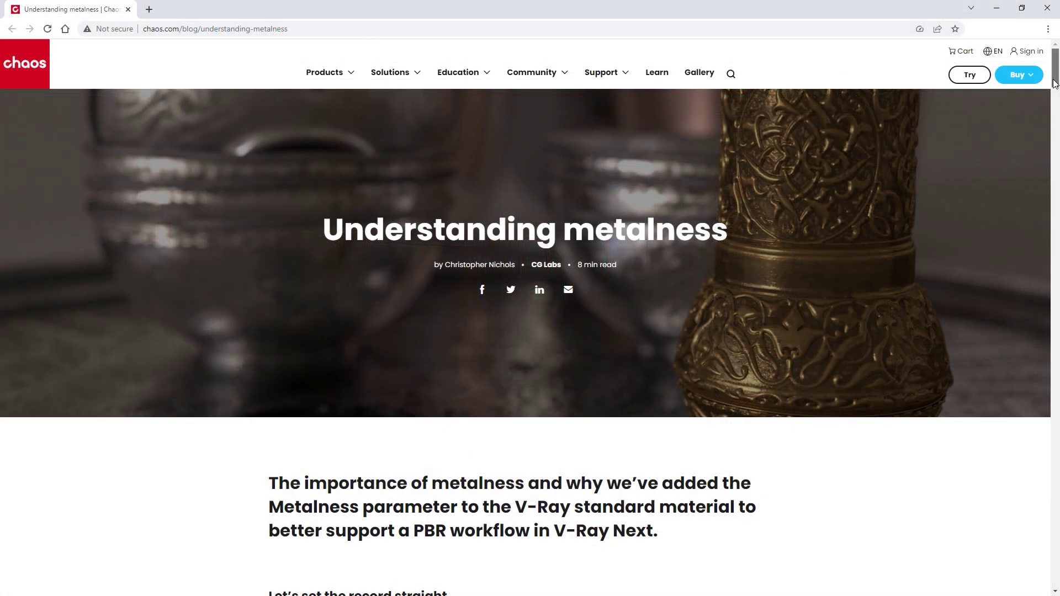
Scroll the Understanding metalness article down to the About metalness section on dielectric versus conductive materials.
{"action": "left_click_drag", "start_coordinate": [1055, 83], "coordinate": [1054, 105]}
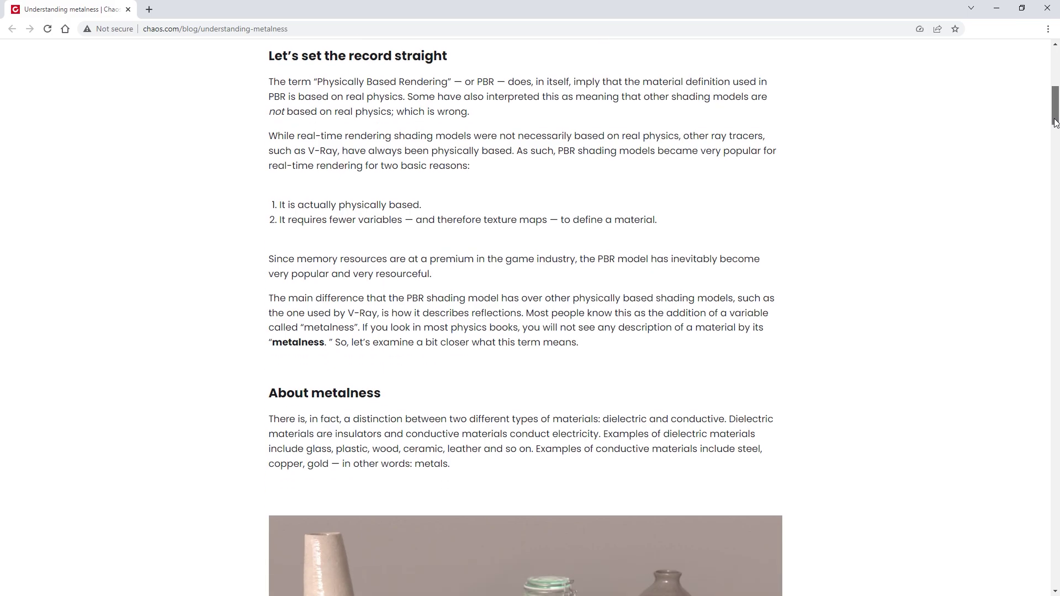
{"action": "left_click_drag", "start_coordinate": [1055, 123], "coordinate": [1055, 353]}
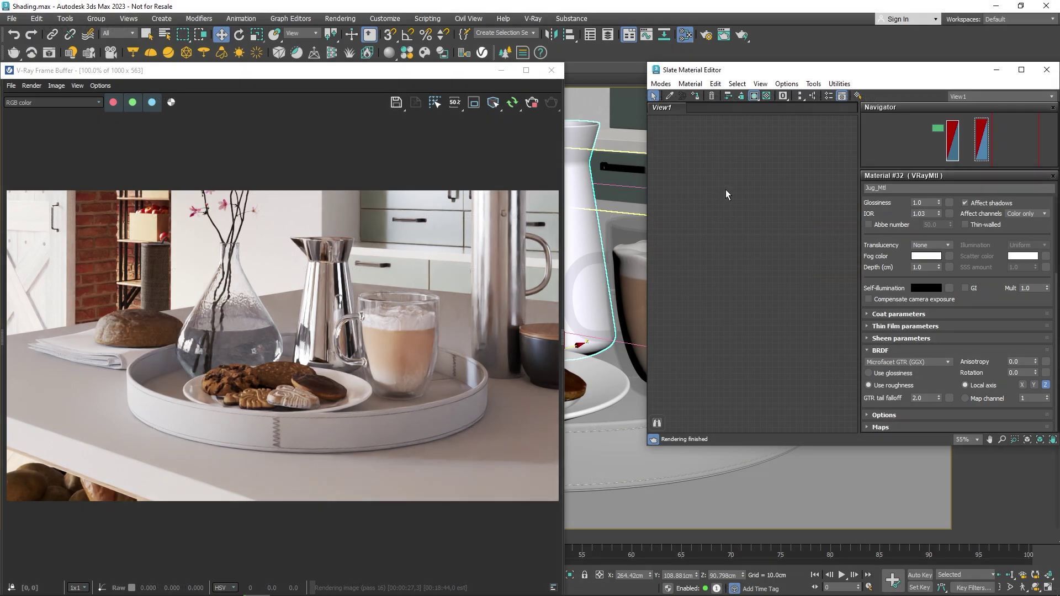
Add a new VRayMtl node in the Slate editor and name it Countertop_Mtl.
{"action": "right_click", "coordinate": [728, 188]}
{"action": "mouse_move", "coordinate": [782, 199]}
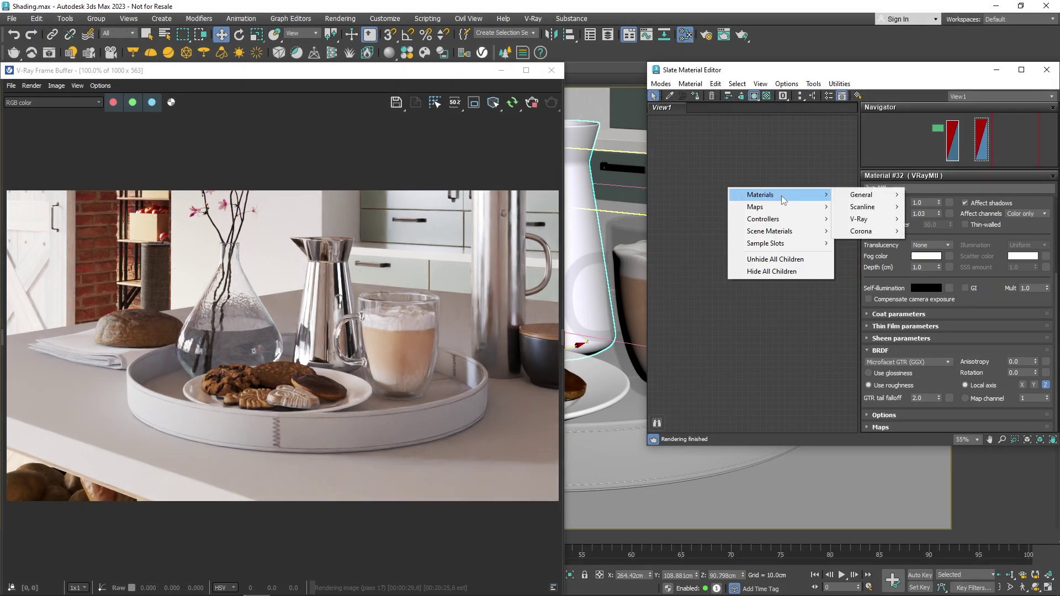
{"action": "mouse_move", "coordinate": [861, 219]}
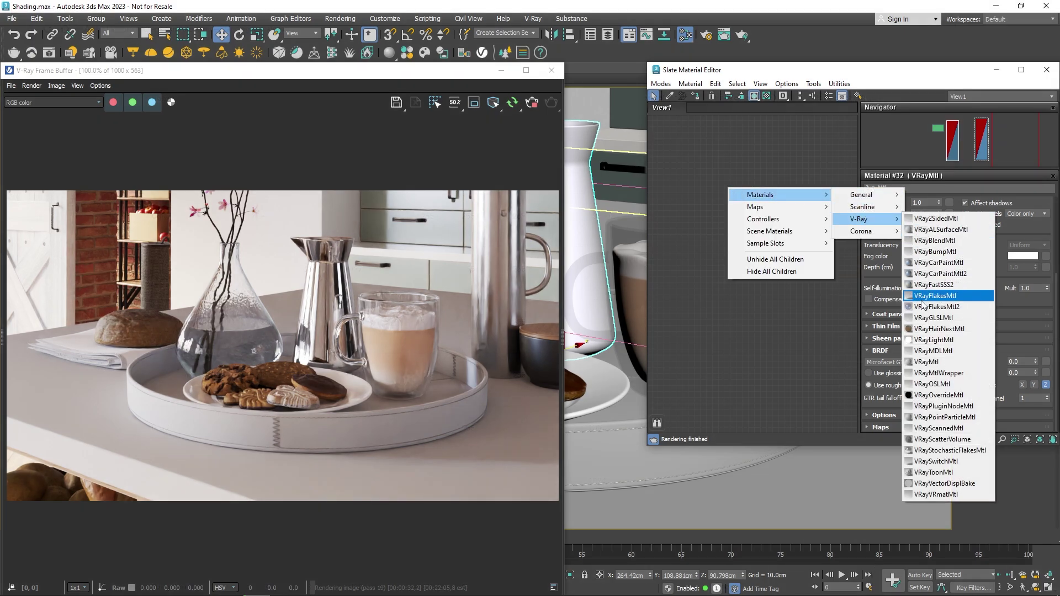
{"action": "left_click", "coordinate": [928, 362]}
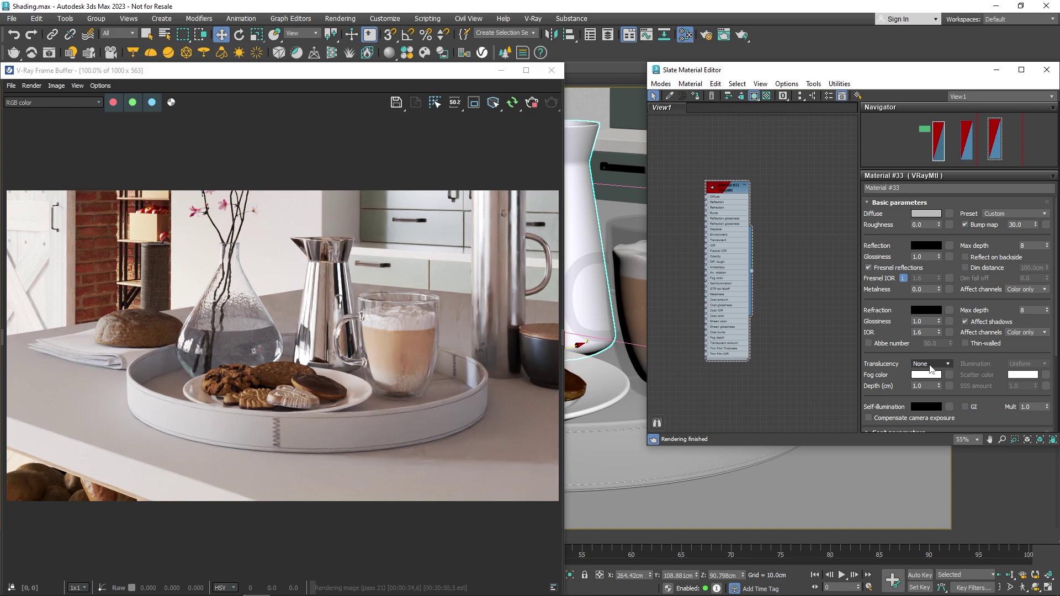
{"action": "left_click", "coordinate": [906, 188]}
{"action": "type", "text": "Countertop_Mtl"}
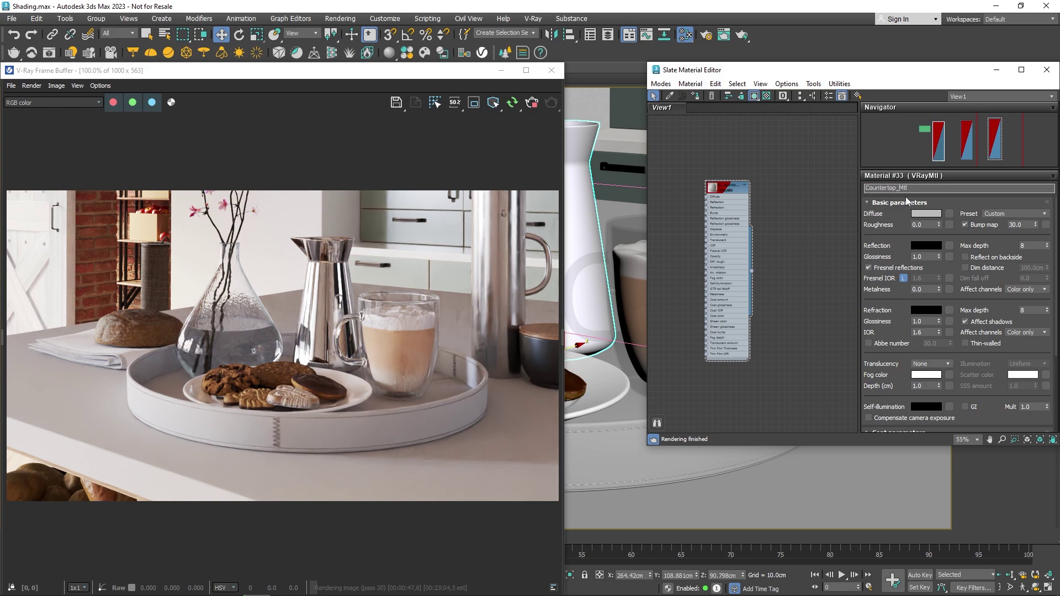
Assign Countertop_Mtl to the kitchen countertop.
{"action": "left_click", "coordinate": [869, 466]}
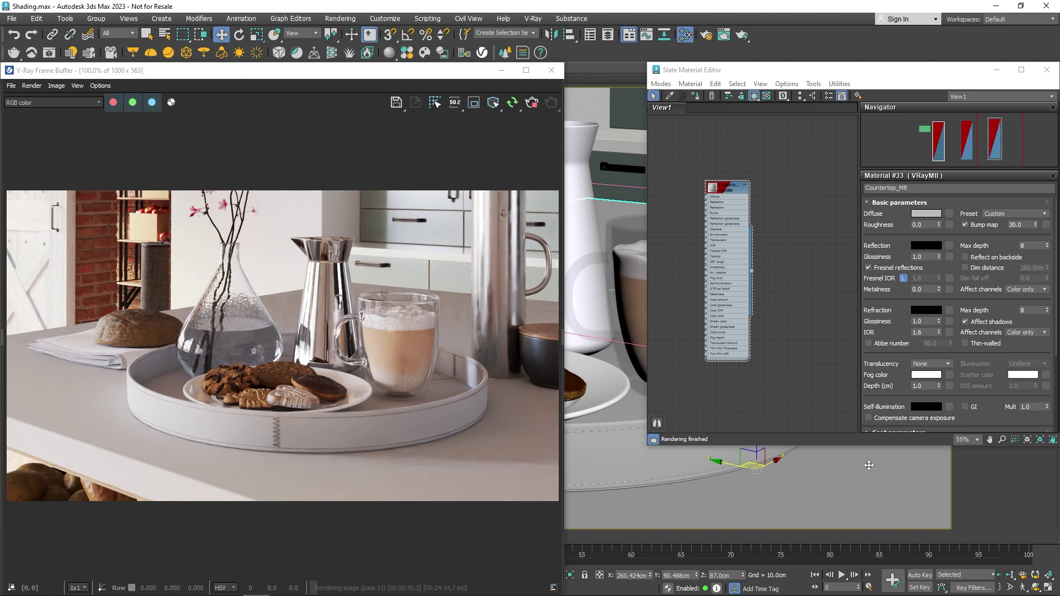
{"action": "right_click", "coordinate": [729, 184]}
{"action": "left_click", "coordinate": [743, 201]}
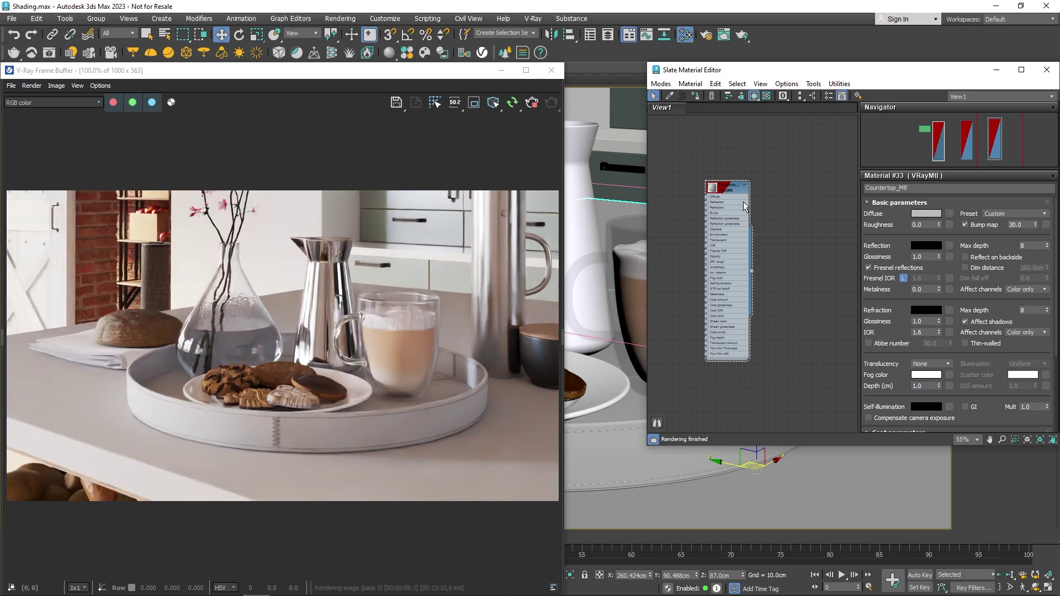
Add a VRayBitmap texture node beside Countertop_Mtl in the Slate view.
{"action": "scroll", "coordinate": [683, 200], "scroll_direction": "up", "scroll_amount": 5}
{"action": "middle_click_drag", "start_coordinate": [677, 207], "coordinate": [713, 196]}
{"action": "scroll", "coordinate": [712, 197], "scroll_direction": "down", "scroll_amount": 3}
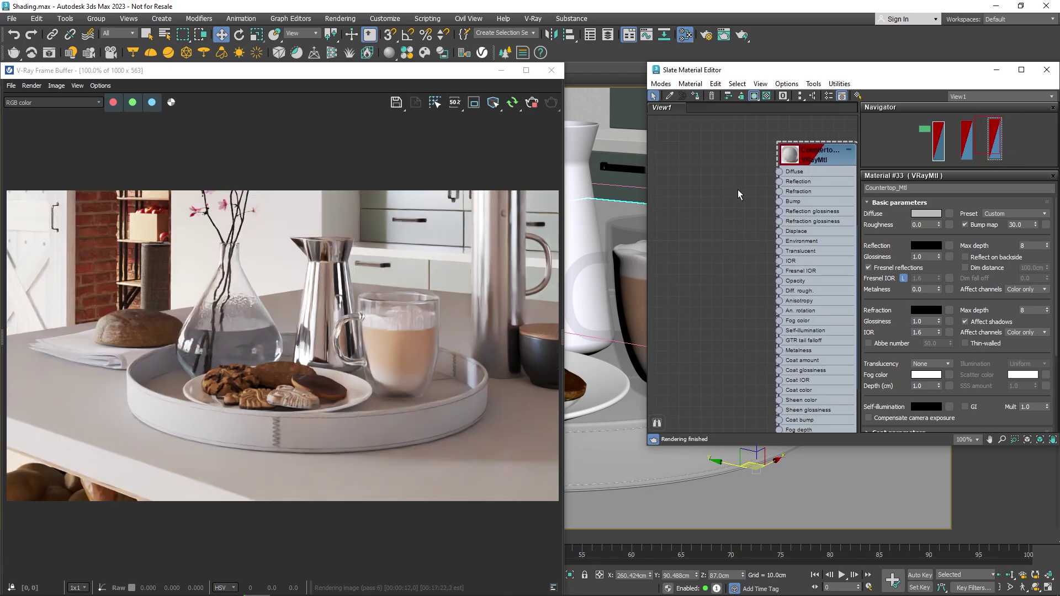
{"action": "right_click", "coordinate": [678, 178]}
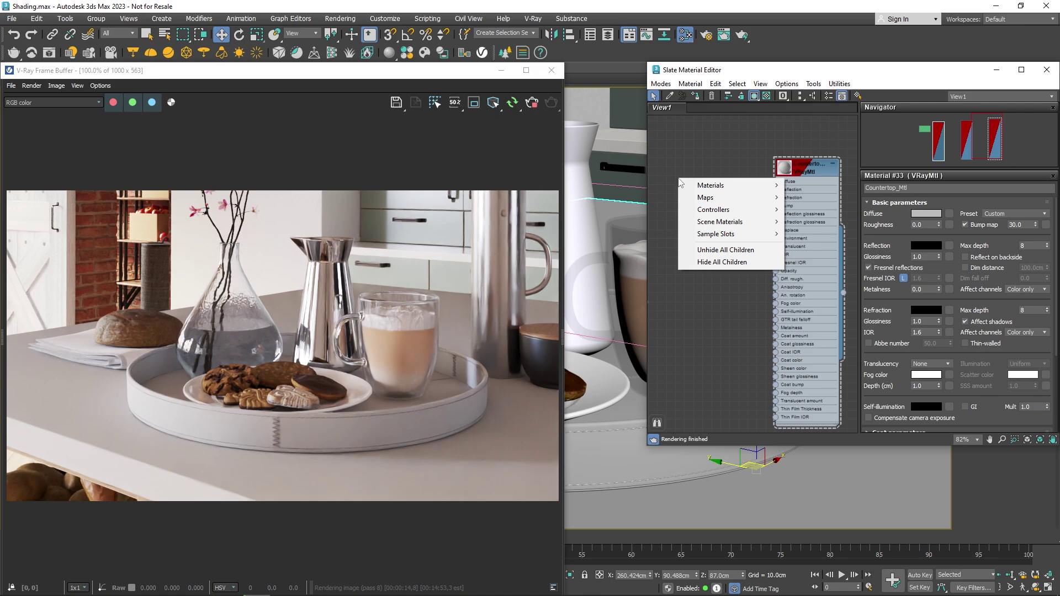
{"action": "mouse_move", "coordinate": [747, 197]}
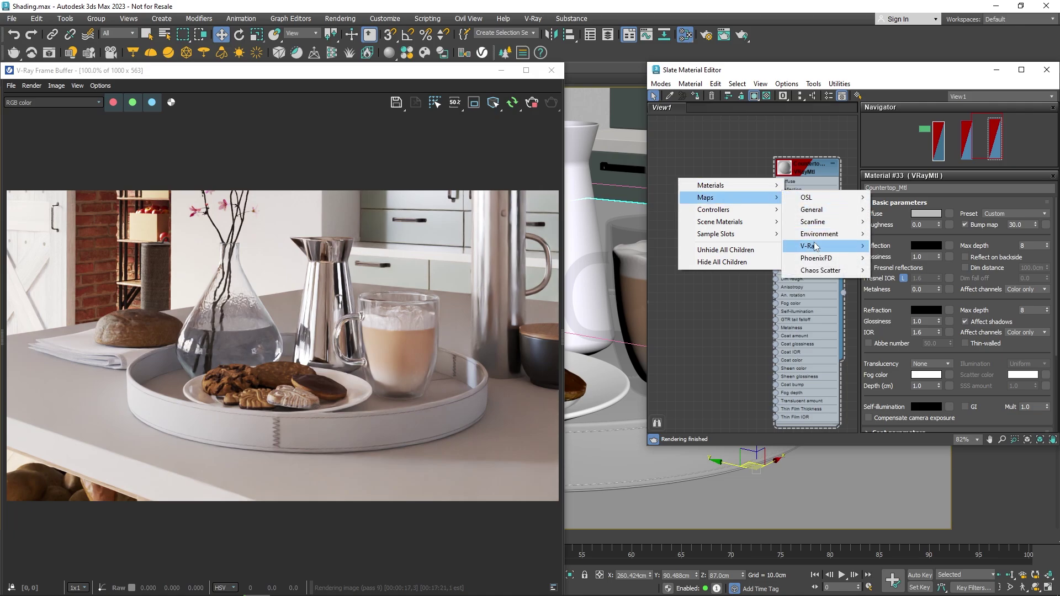
{"action": "mouse_move", "coordinate": [844, 248]}
{"action": "left_click", "coordinate": [899, 246]}
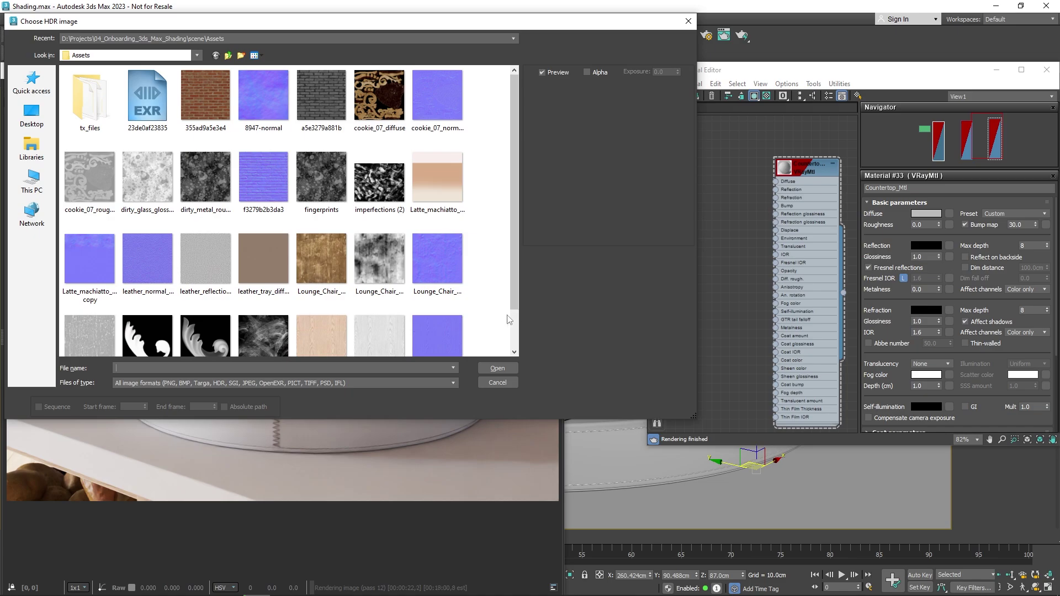
Load Wood_Diffuse into the bitmap and wire it into Countertop_Mtl's Diffuse input.
{"action": "scroll", "coordinate": [494, 322], "scroll_direction": "down", "scroll_amount": 1}
{"action": "left_click", "coordinate": [329, 313]}
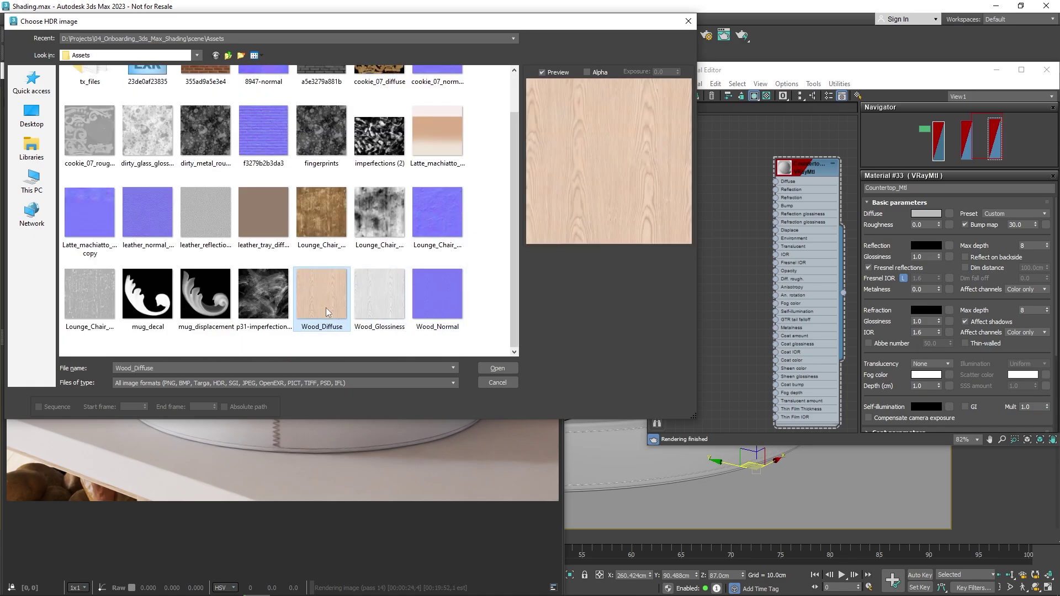
{"action": "left_click", "coordinate": [489, 367]}
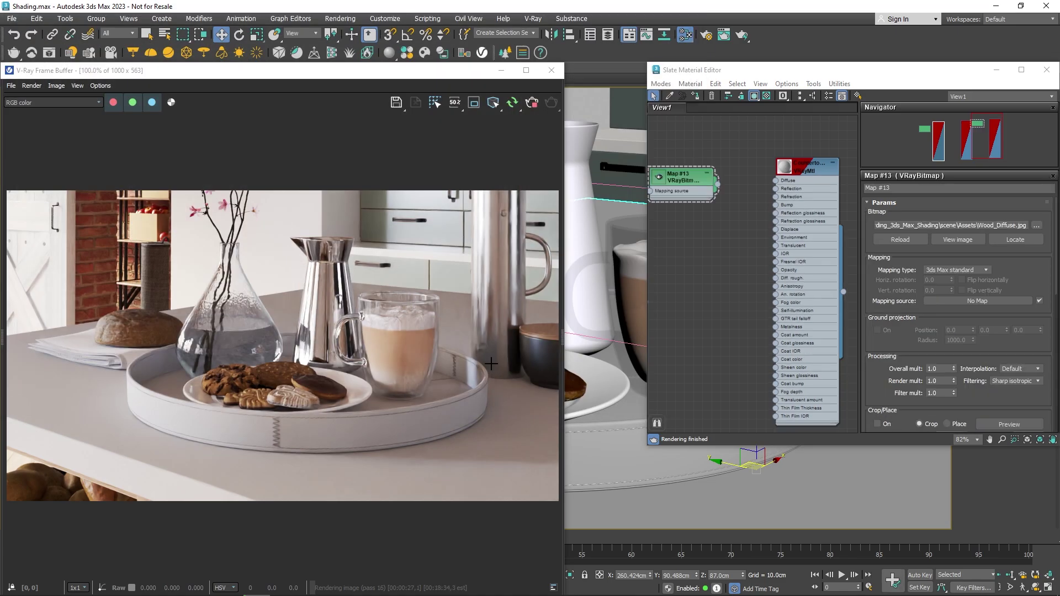
{"action": "left_click_drag", "start_coordinate": [686, 182], "coordinate": [777, 181]}
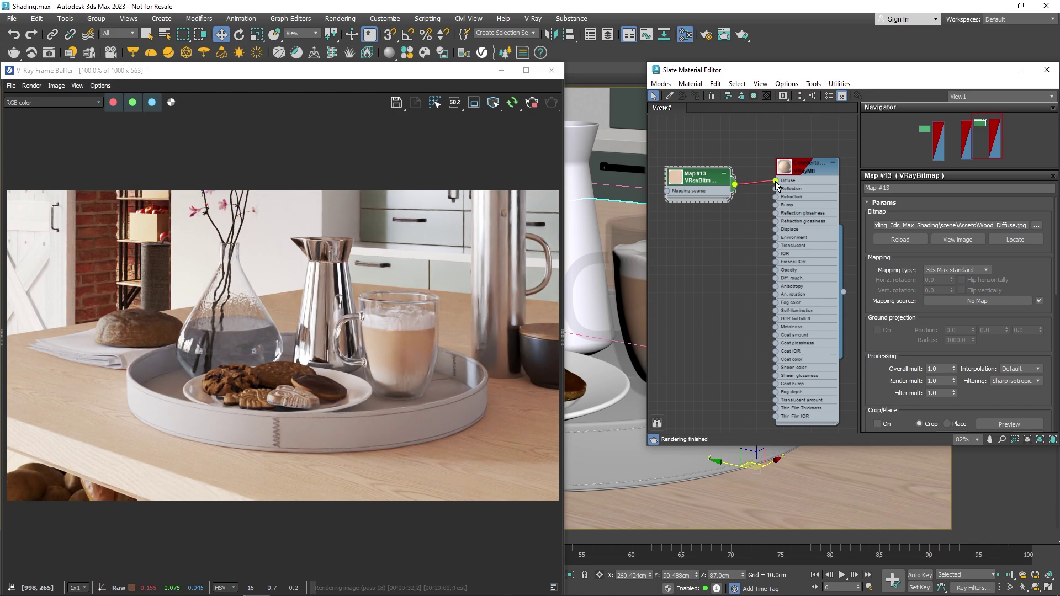
{"action": "double_click", "coordinate": [805, 171]}
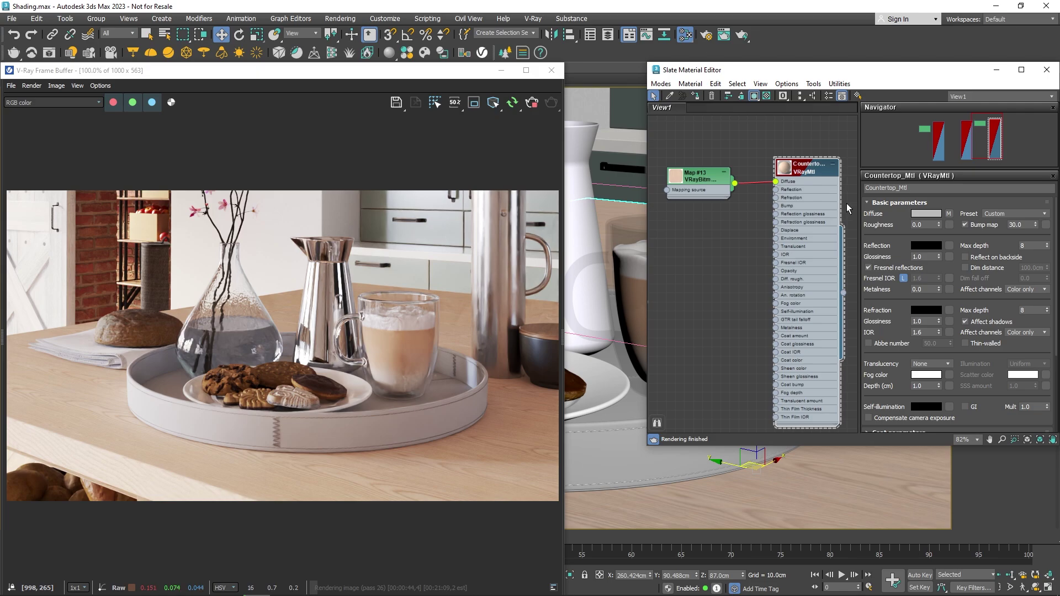
Set Countertop_Mtl's reflection colour to pure white (Value 255).
{"action": "left_click", "coordinate": [926, 246]}
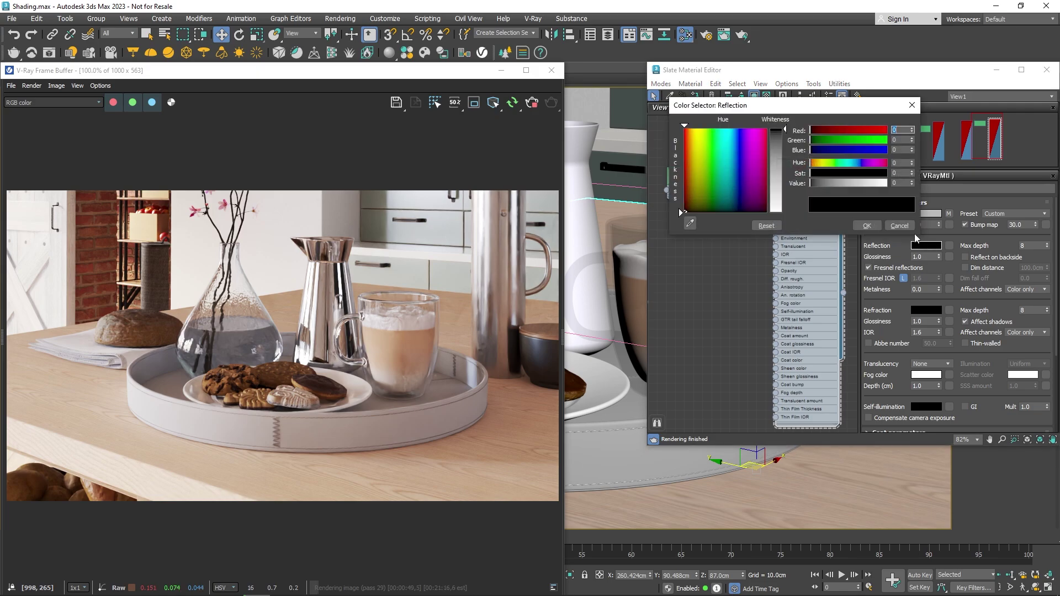
{"action": "left_click_drag", "start_coordinate": [882, 185], "coordinate": [885, 185]}
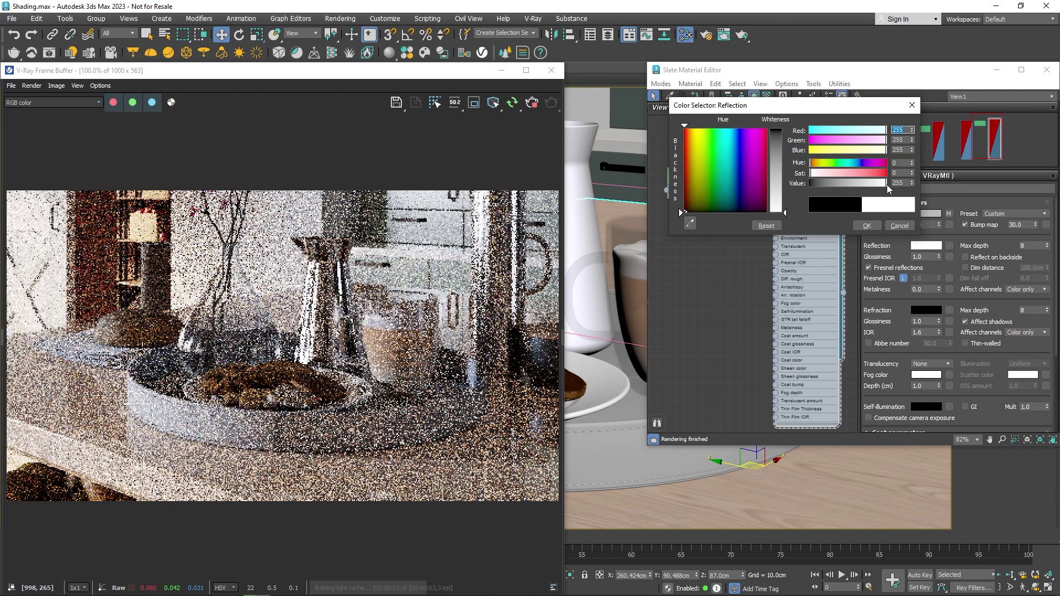
{"action": "left_click", "coordinate": [870, 225]}
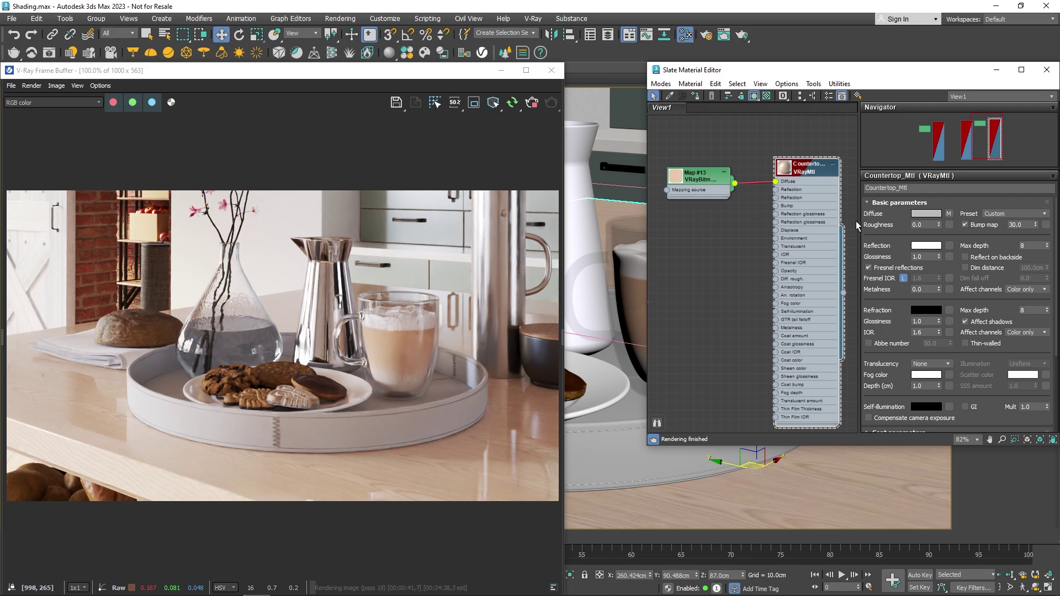
Duplicate the wood bitmap node and load Wood_Glossiness into the copy (Map #14).
{"action": "double_click", "coordinate": [707, 175]}
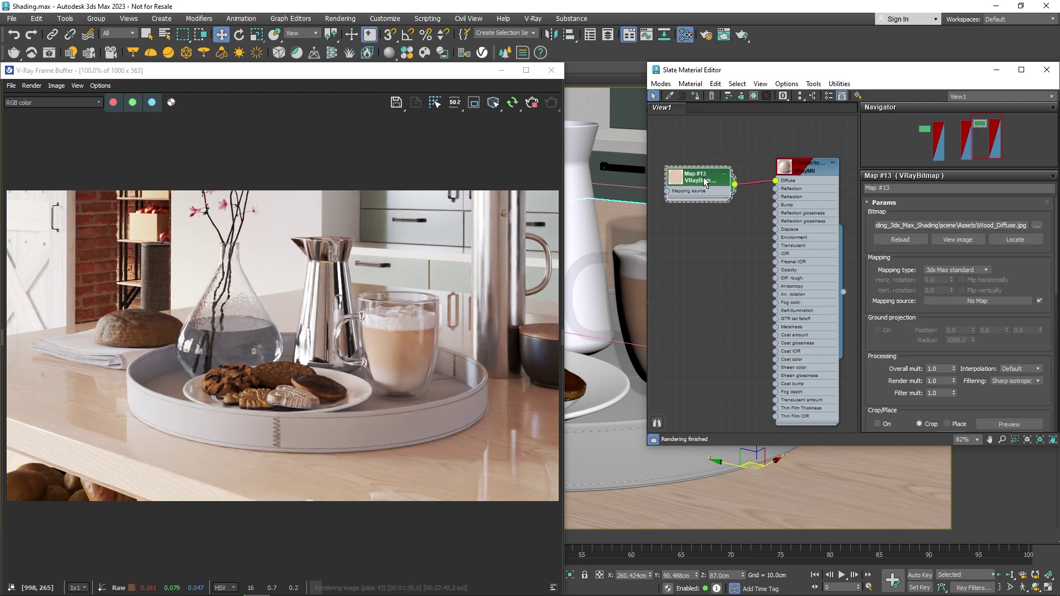
{"action": "left_click_drag", "start_coordinate": [704, 177], "coordinate": [705, 221], "text": "shift"}
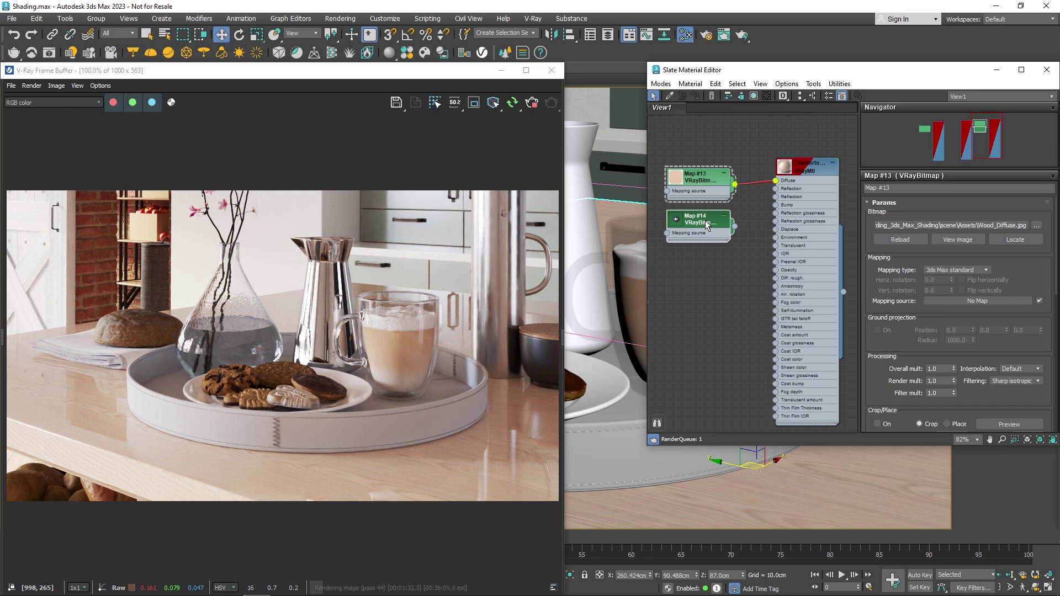
{"action": "double_click", "coordinate": [705, 220]}
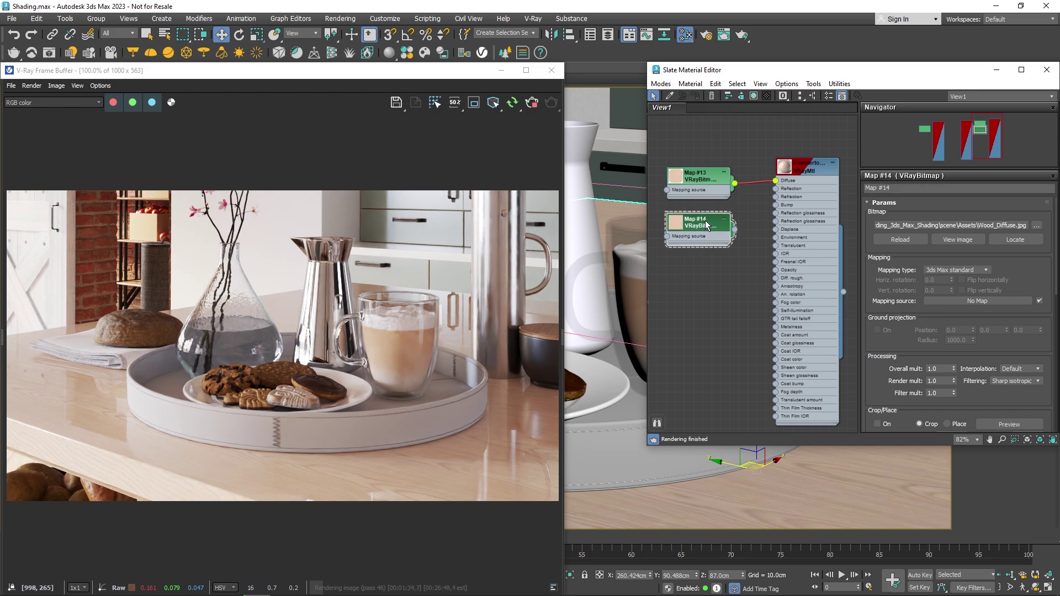
{"action": "left_click", "coordinate": [1036, 226]}
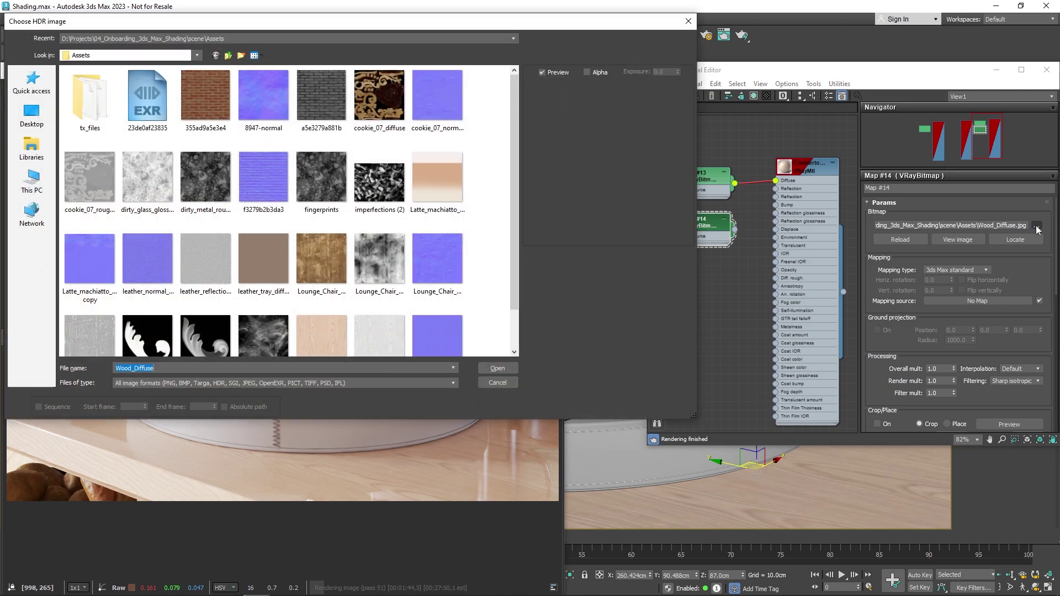
{"action": "left_click", "coordinate": [392, 327]}
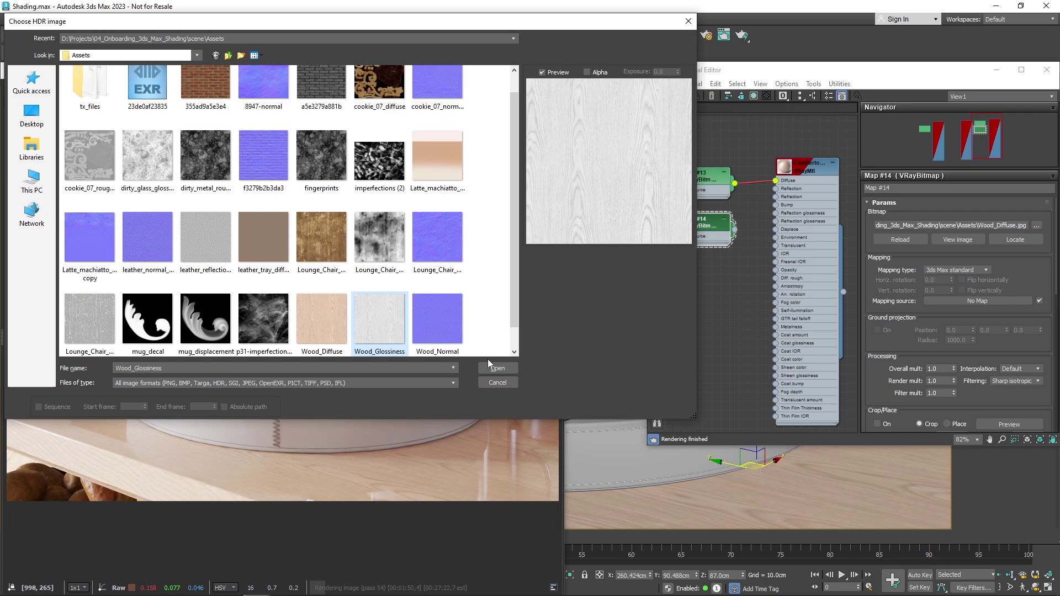
{"action": "left_click", "coordinate": [492, 364]}
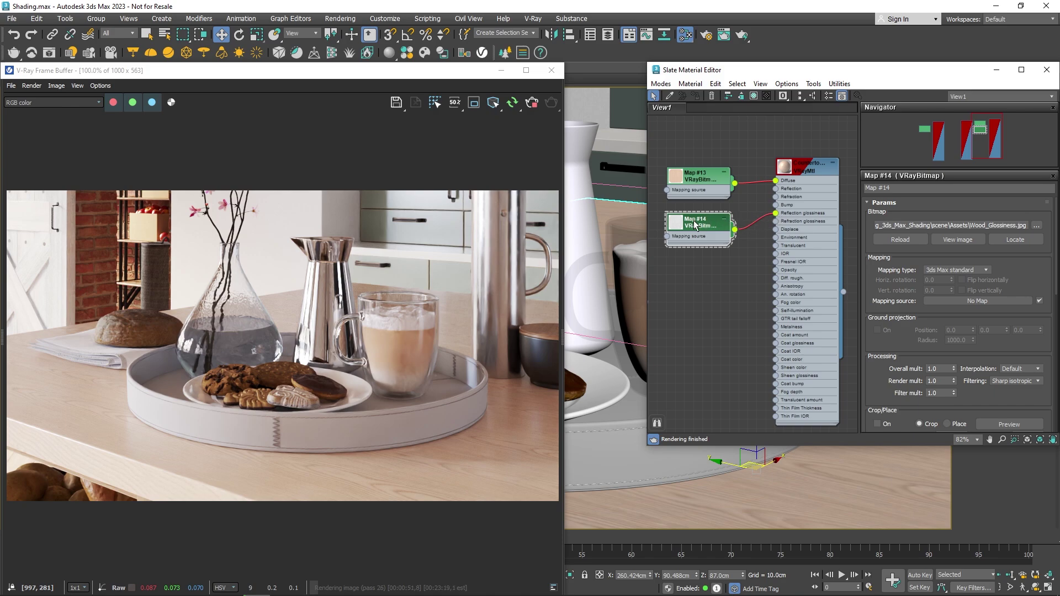
Clone the glossiness bitmap node and load Wood_Normal.jpg into the clone.
{"action": "left_click_drag", "start_coordinate": [695, 224], "coordinate": [695, 278], "text": "shift"}
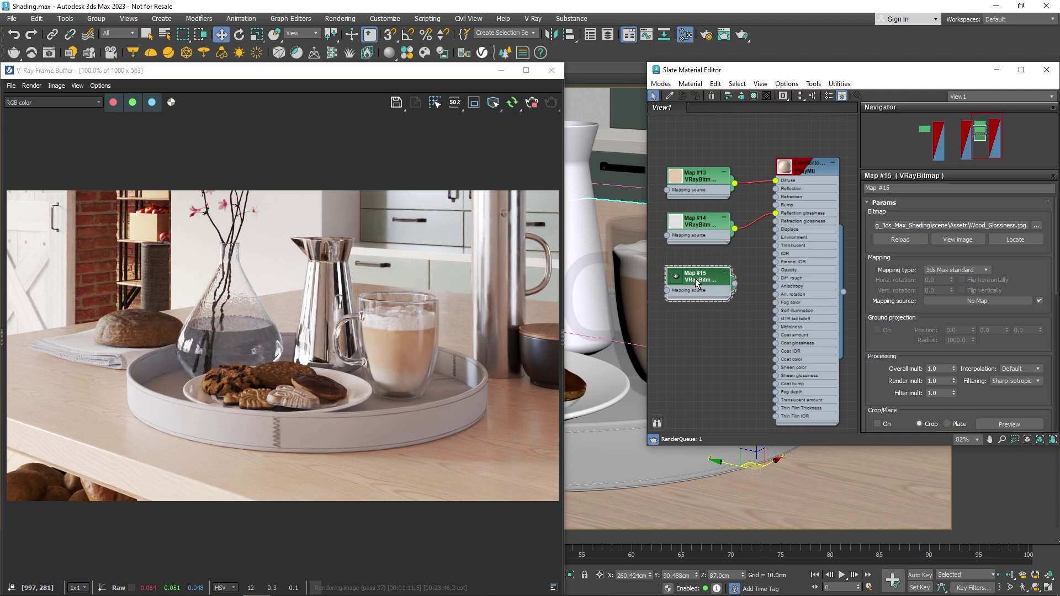
{"action": "left_click", "coordinate": [1034, 227]}
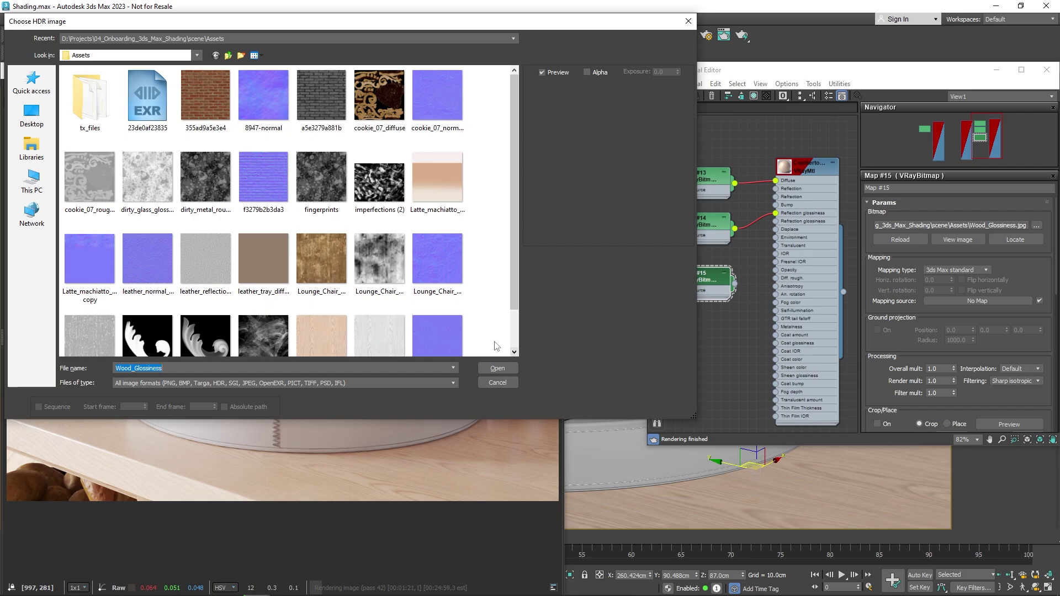
{"action": "scroll", "coordinate": [486, 332], "scroll_direction": "down", "scroll_amount": 1}
{"action": "left_click", "coordinate": [457, 313]}
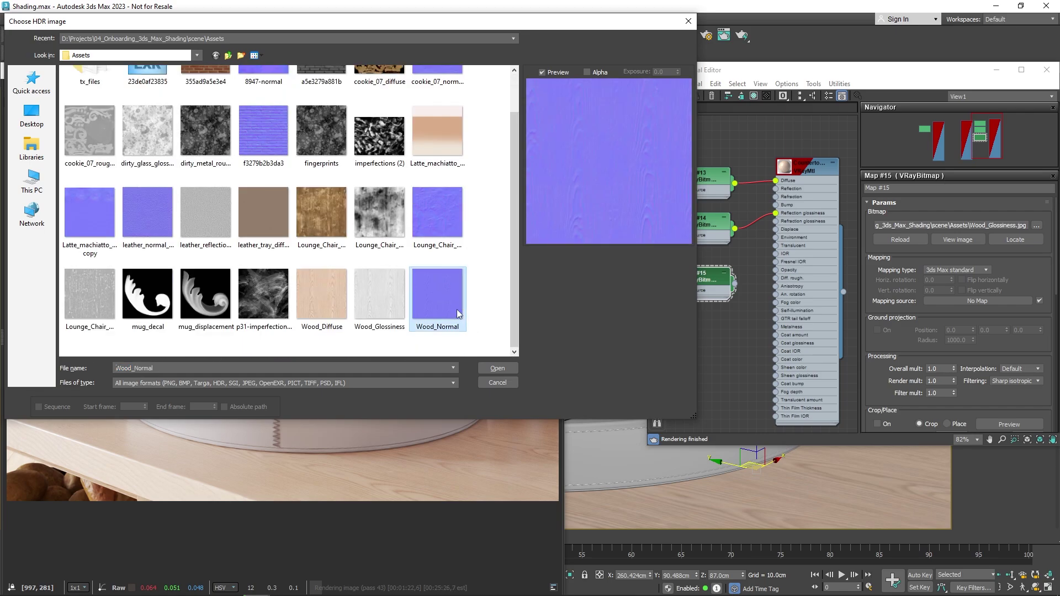
{"action": "left_click", "coordinate": [499, 368]}
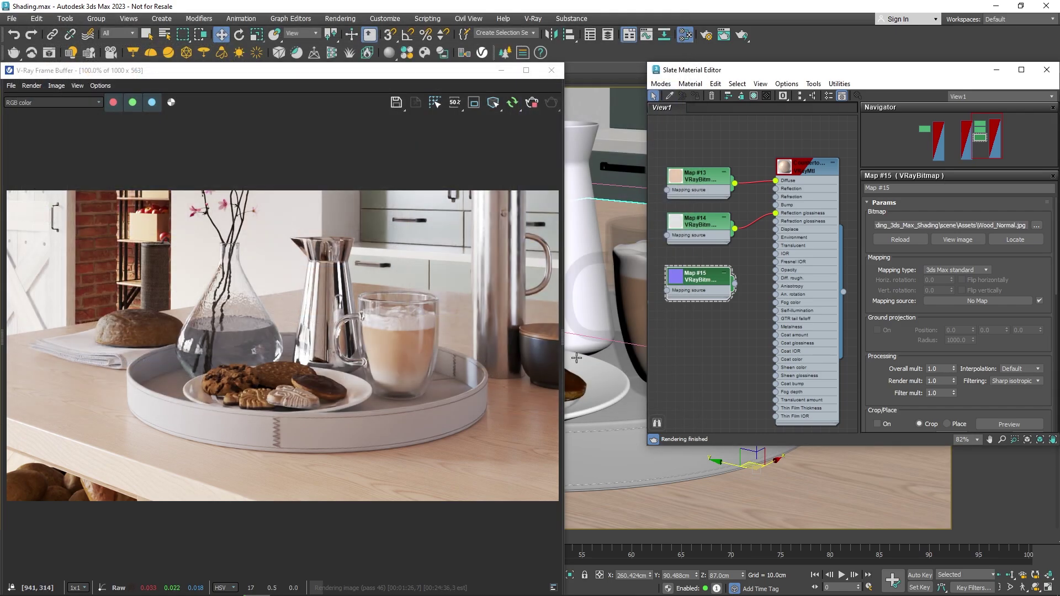
Feed the Wood_Normal bitmap into a new VRayNormalMap node placed beside Countertop_Mtl.
{"action": "middle_click_drag", "start_coordinate": [701, 345], "coordinate": [740, 336]}
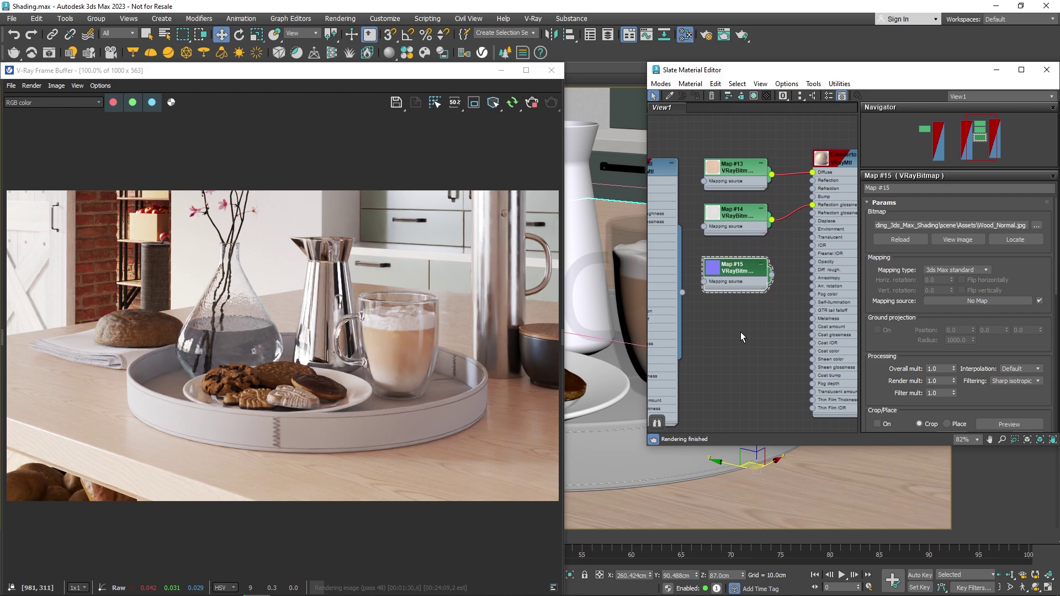
{"action": "left_click_drag", "start_coordinate": [828, 330], "coordinate": [847, 329]}
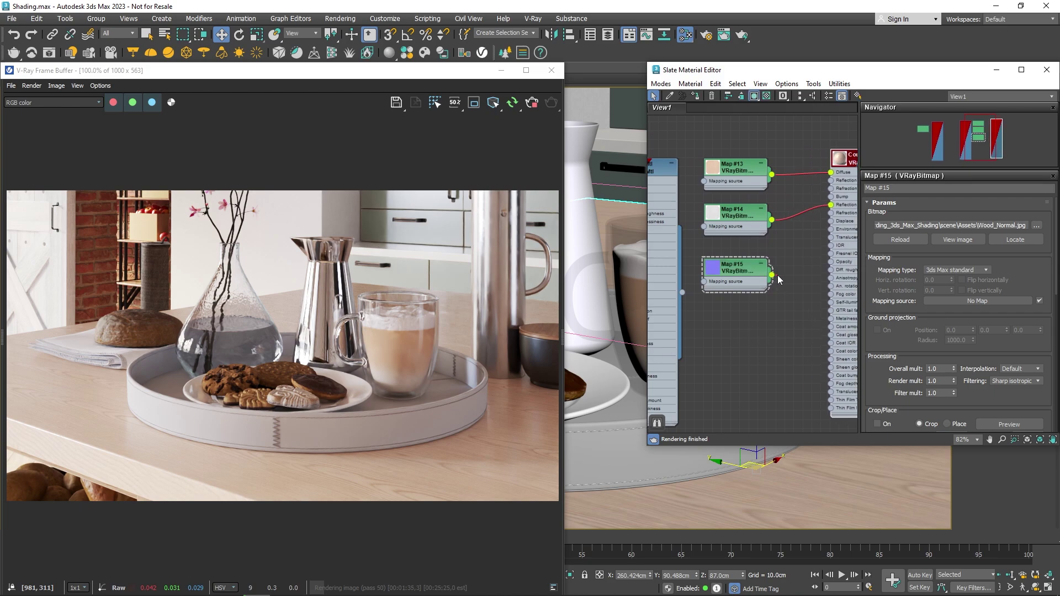
{"action": "left_click_drag", "start_coordinate": [773, 275], "coordinate": [784, 280]}
{"action": "mouse_move", "coordinate": [809, 295]}
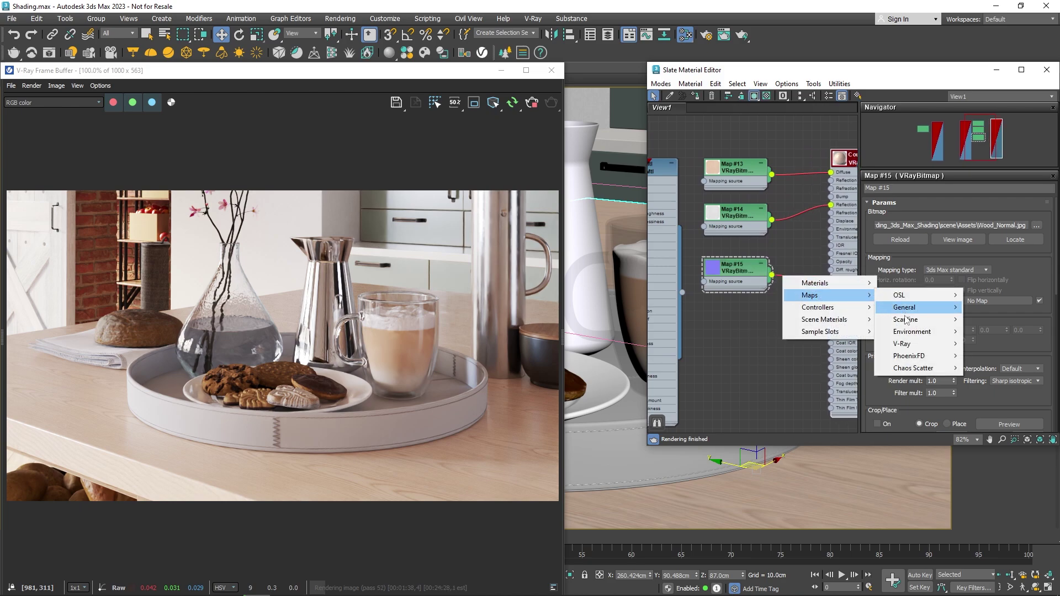
{"action": "mouse_move", "coordinate": [919, 345]}
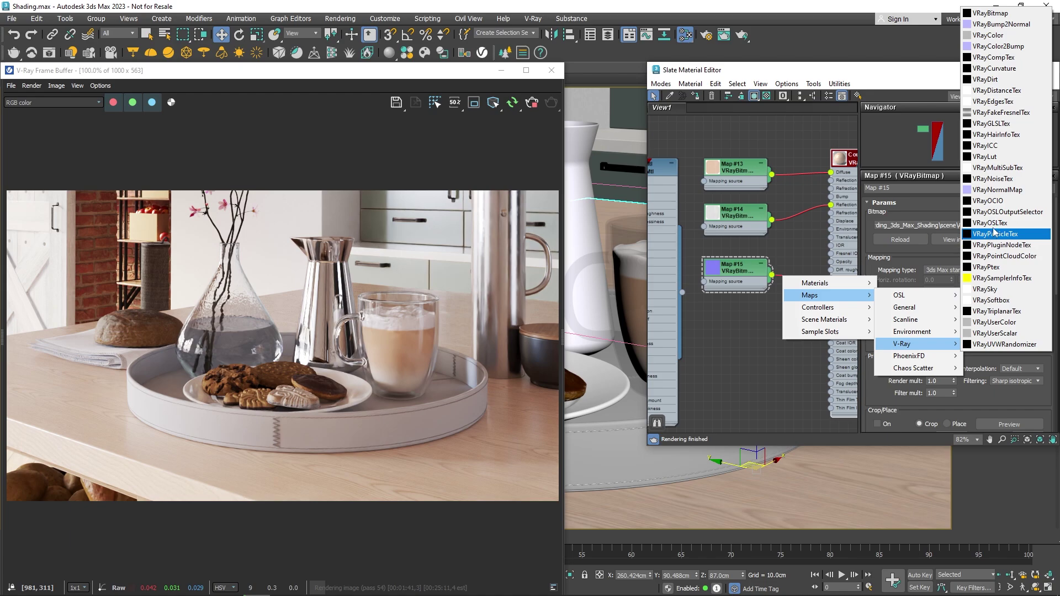
{"action": "left_click", "coordinate": [1001, 190]}
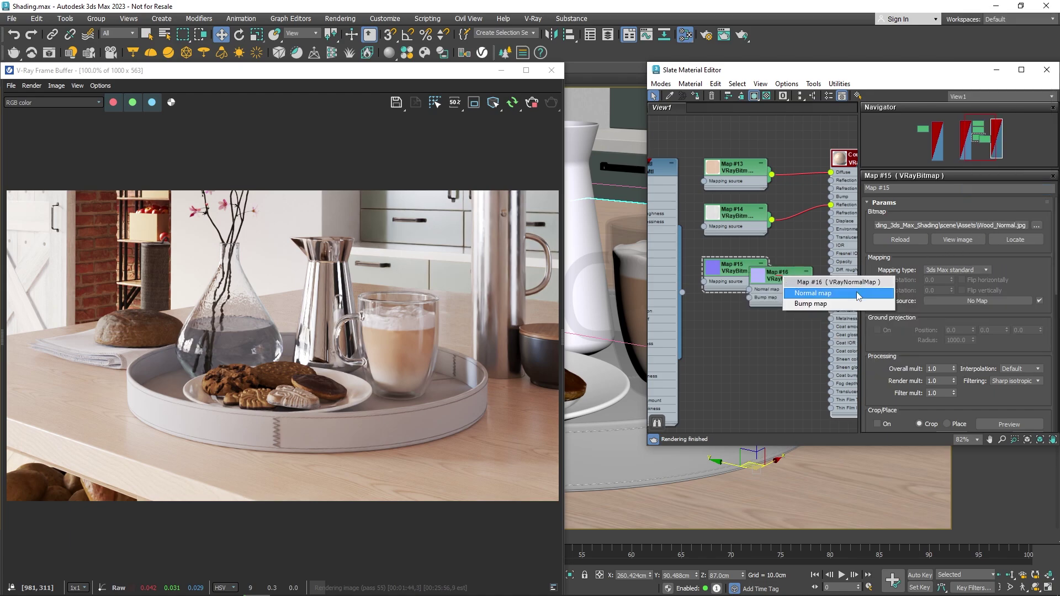
{"action": "left_click", "coordinate": [813, 293]}
{"action": "middle_click_drag", "start_coordinate": [811, 320], "coordinate": [742, 333]}
{"action": "left_click_drag", "start_coordinate": [742, 333], "coordinate": [778, 332]}
{"action": "left_click_drag", "start_coordinate": [697, 305], "coordinate": [773, 223]}
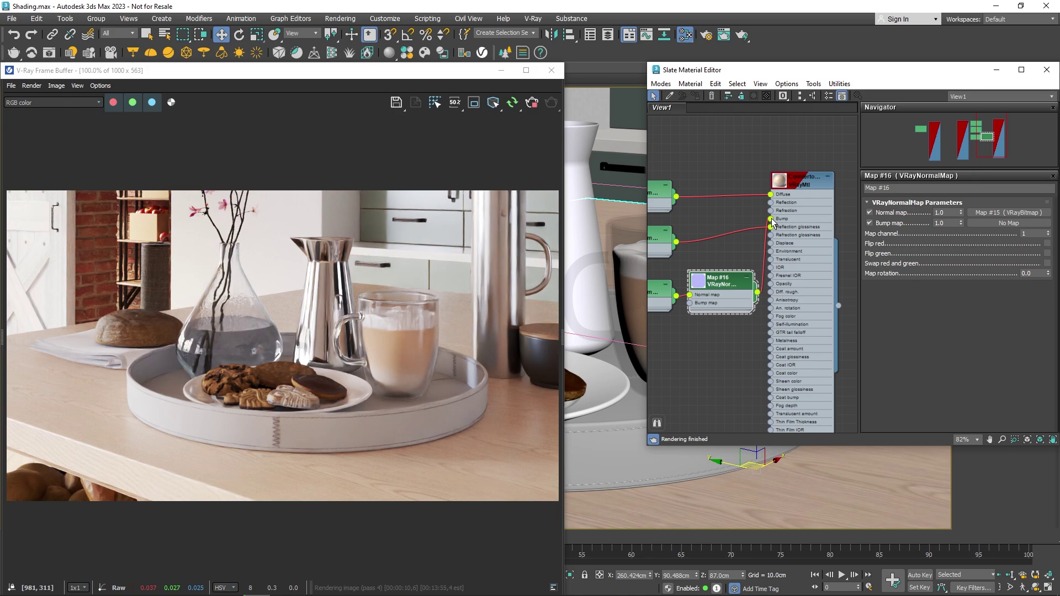
Change Countertop_Mtl's bump amount from 30 to 100.
{"action": "left_click", "coordinate": [799, 184]}
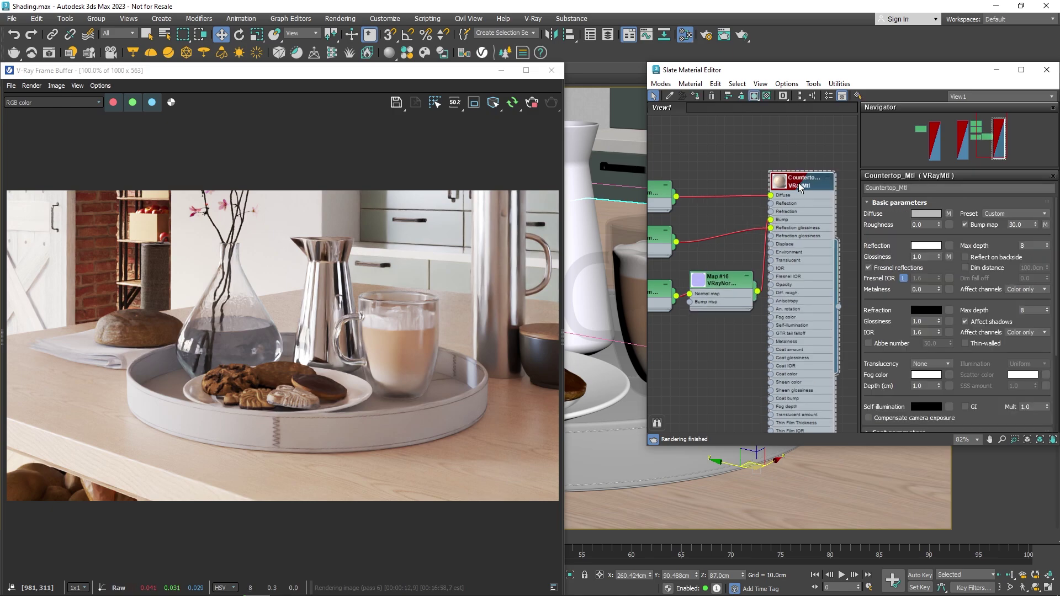
{"action": "left_click", "coordinate": [1025, 224]}
{"action": "type", "text": "100"}
{"action": "key", "text": "Return"}
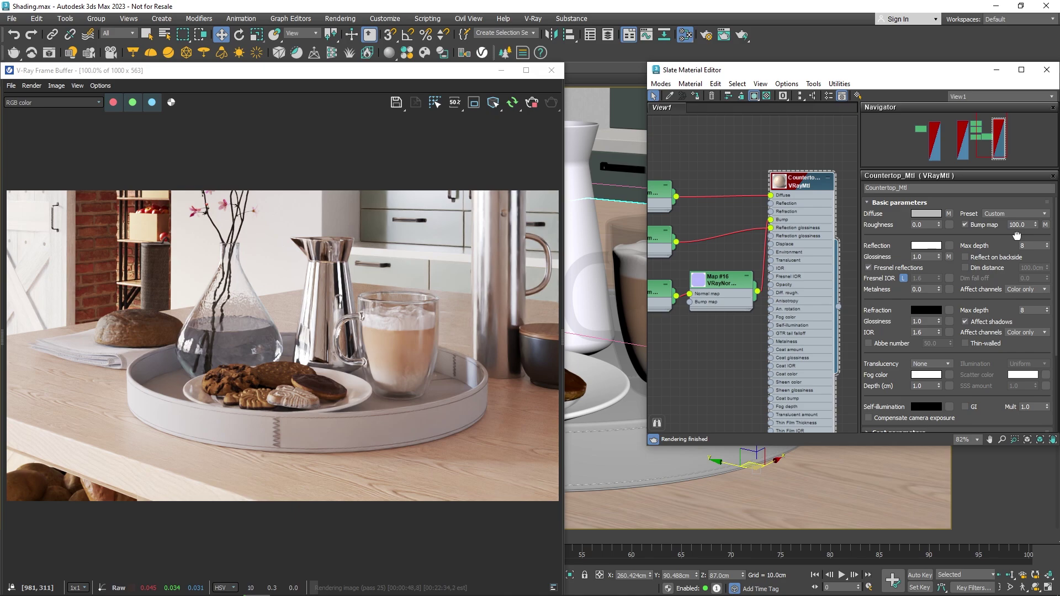
{"action": "scroll", "coordinate": [759, 250], "scroll_direction": "down", "scroll_amount": 5}
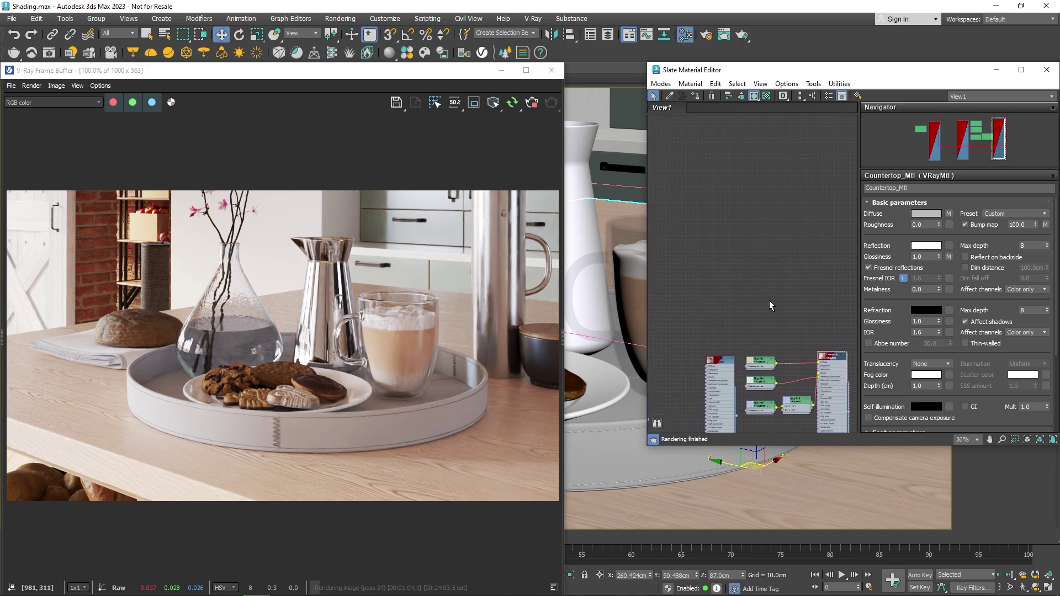
{"action": "middle_click_drag", "start_coordinate": [721, 232], "coordinate": [727, 310]}
{"action": "left_click", "coordinate": [726, 312]}
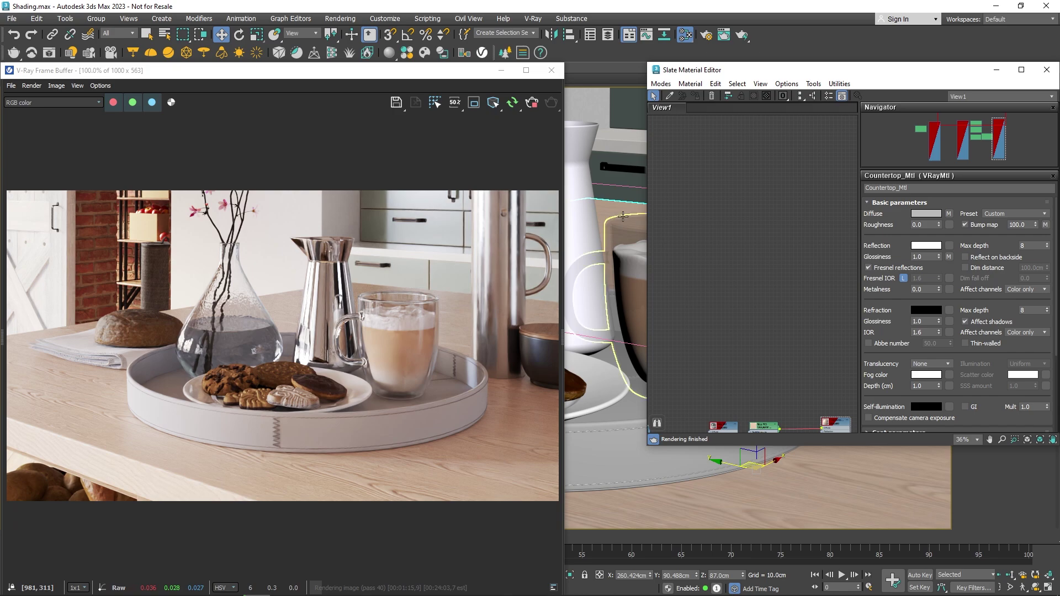
Browse the Cosmos material library to the Leather category.
{"action": "left_click", "coordinate": [425, 53]}
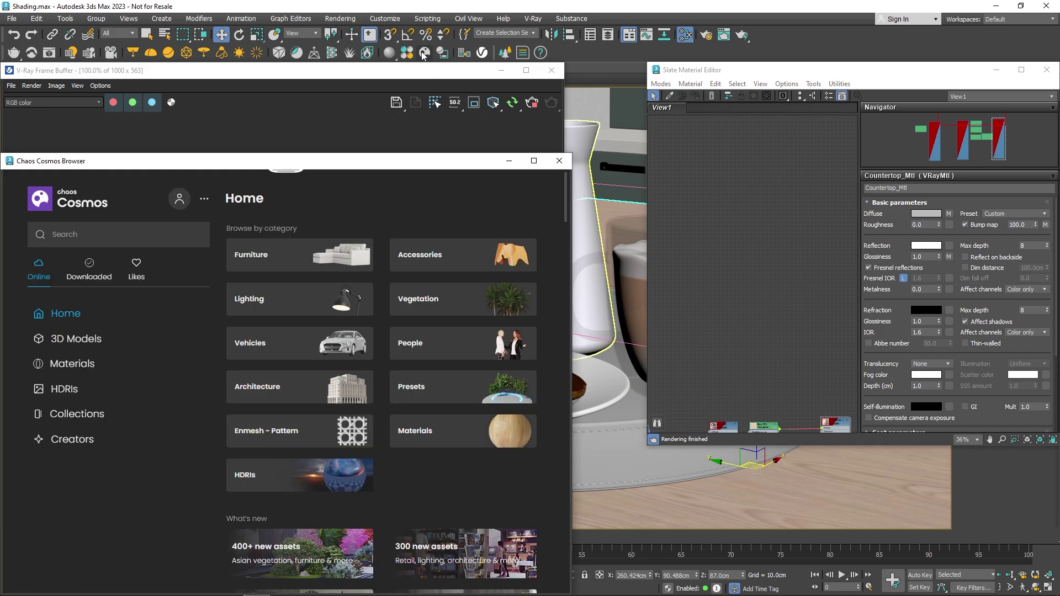
{"action": "left_click", "coordinate": [494, 429]}
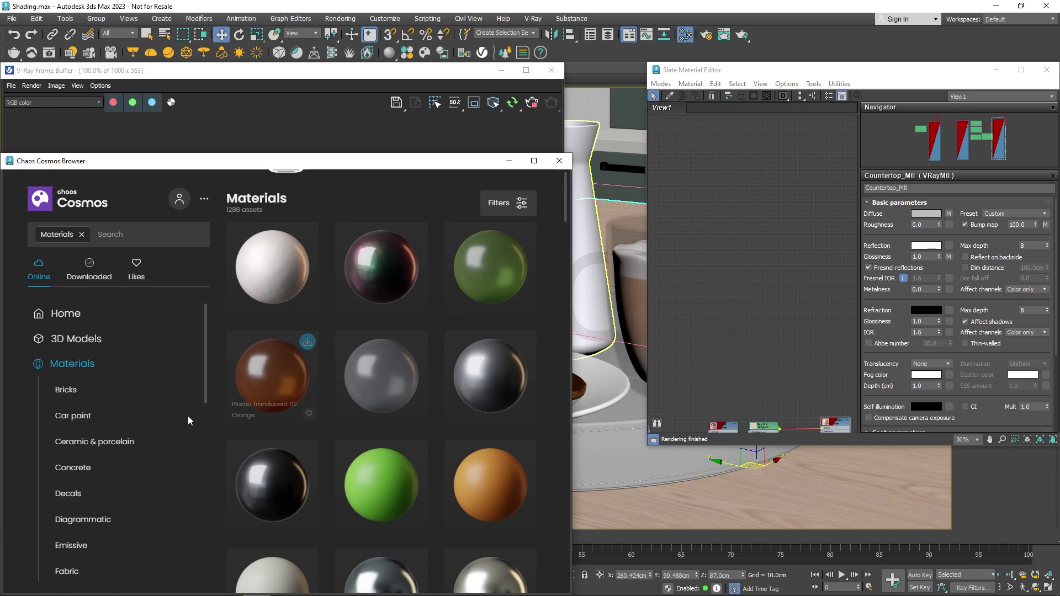
{"action": "left_click", "coordinate": [107, 469]}
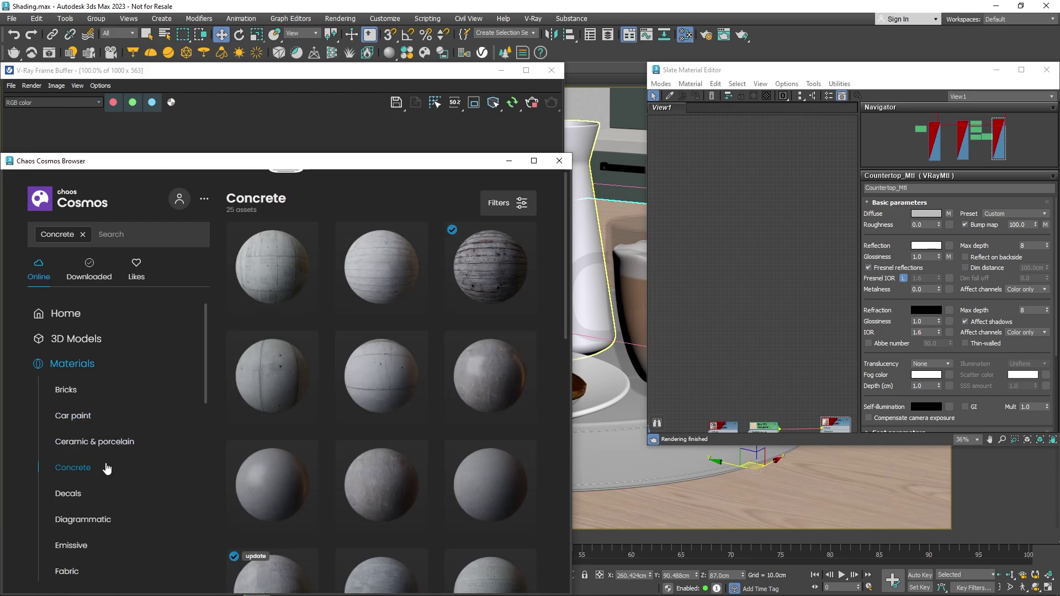
{"action": "scroll", "coordinate": [106, 467], "scroll_direction": "down", "scroll_amount": 2}
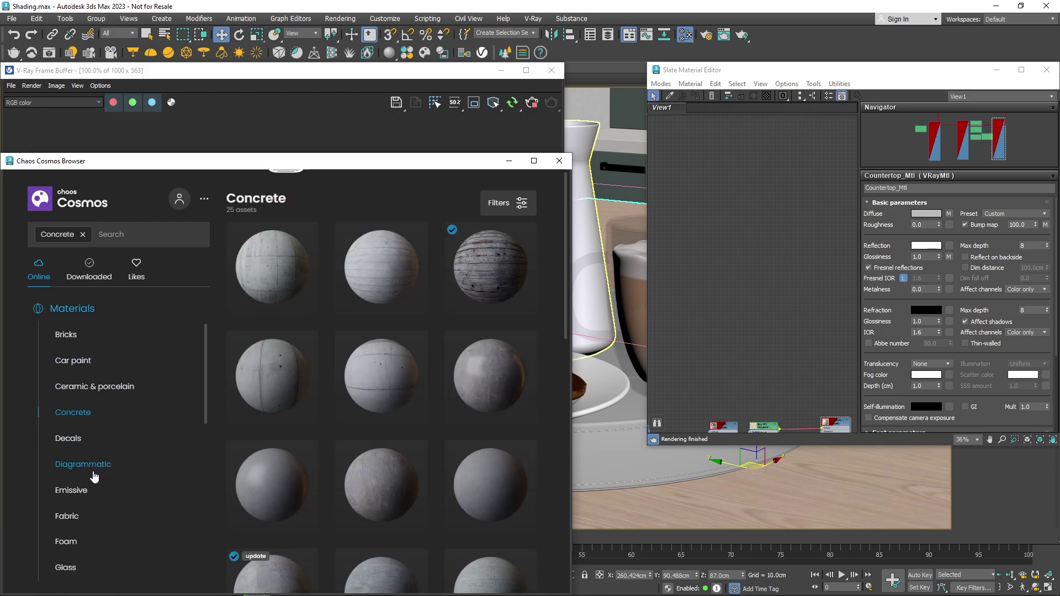
{"action": "left_click", "coordinate": [84, 518]}
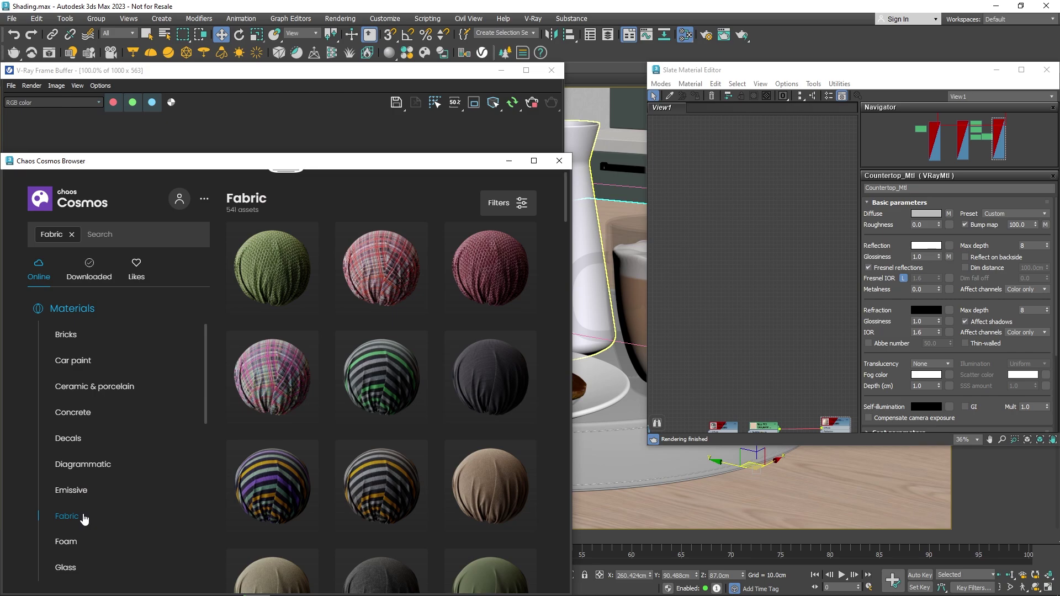
{"action": "scroll", "coordinate": [83, 519], "scroll_direction": "down", "scroll_amount": 1}
{"action": "scroll", "coordinate": [84, 519], "scroll_direction": "down", "scroll_amount": 1}
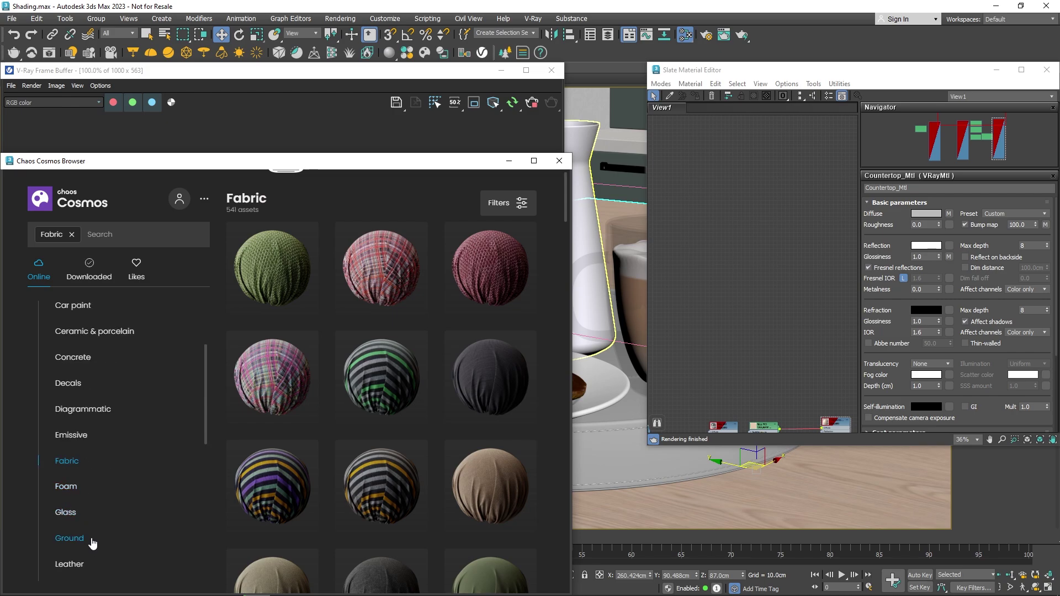
{"action": "left_click", "coordinate": [102, 567]}
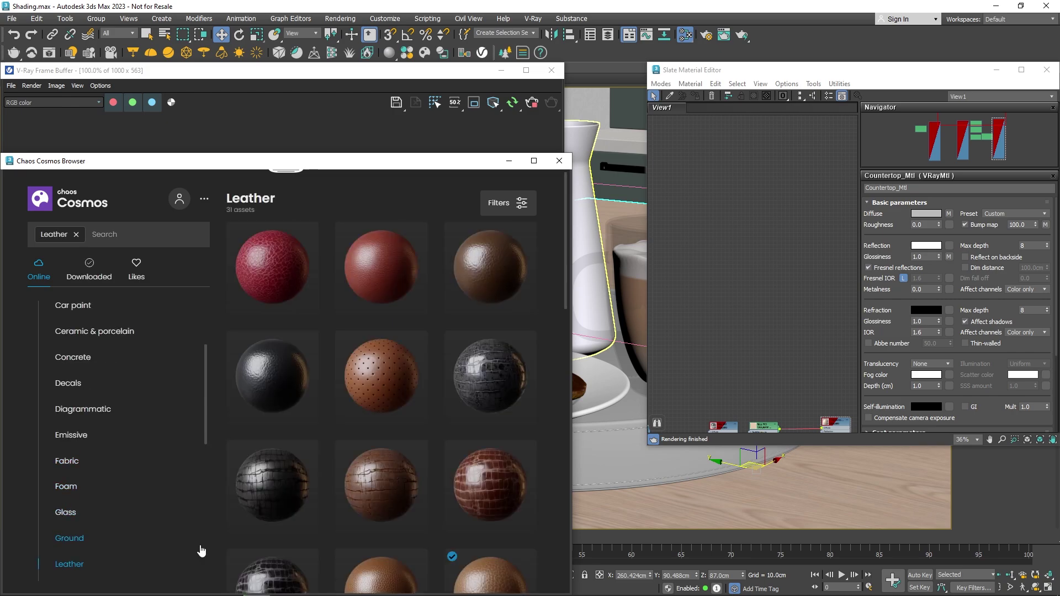
Drag Leather G01 Brown onto the round tray, then hide the Cosmos browser.
{"action": "scroll", "coordinate": [552, 535], "scroll_direction": "down", "scroll_amount": 2}
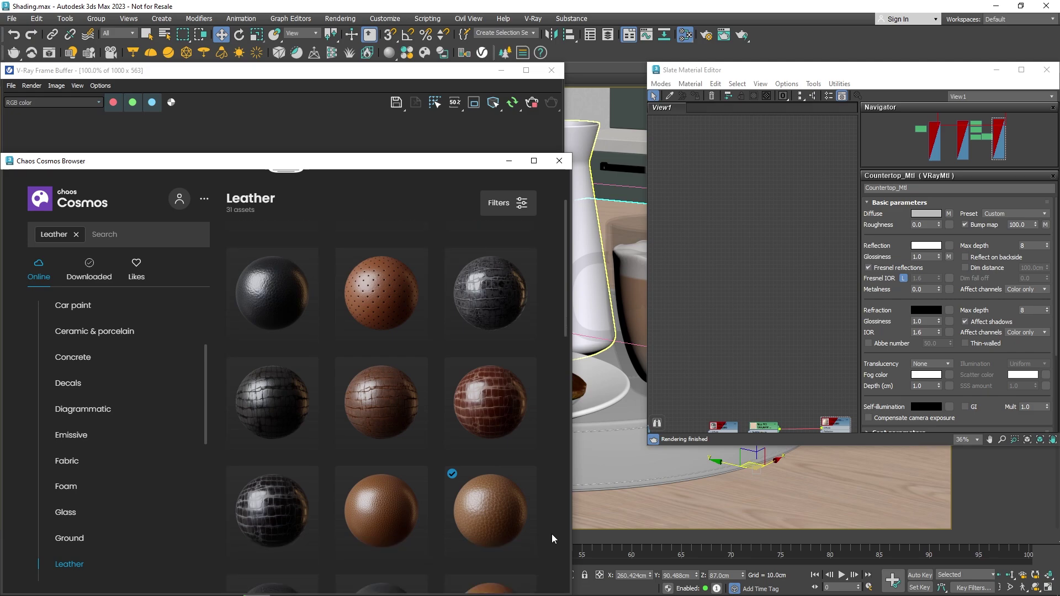
{"action": "mouse_move", "coordinate": [507, 511]}
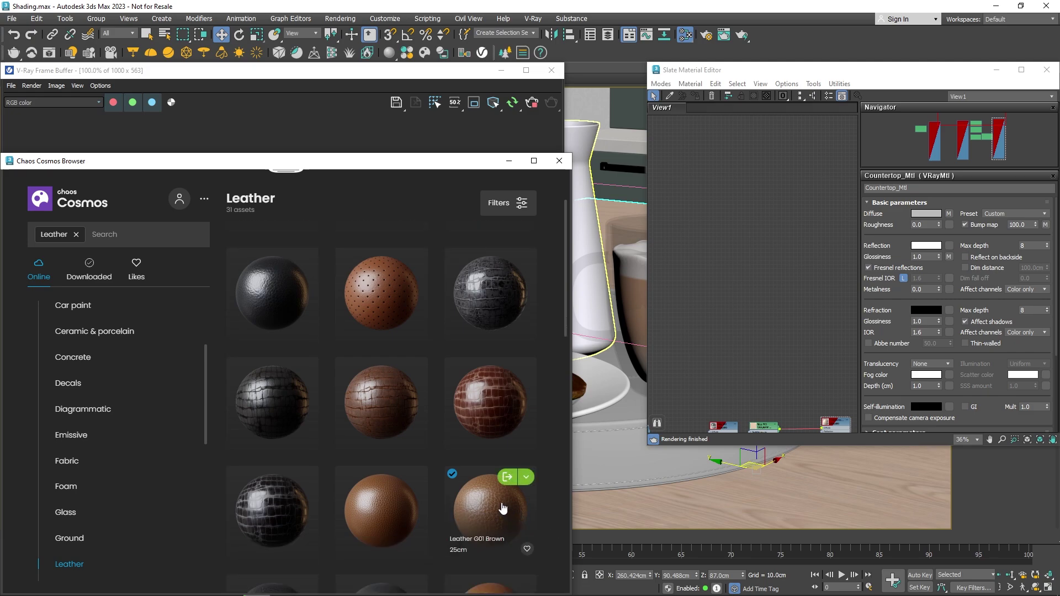
{"action": "left_click_drag", "start_coordinate": [497, 508], "coordinate": [603, 461]}
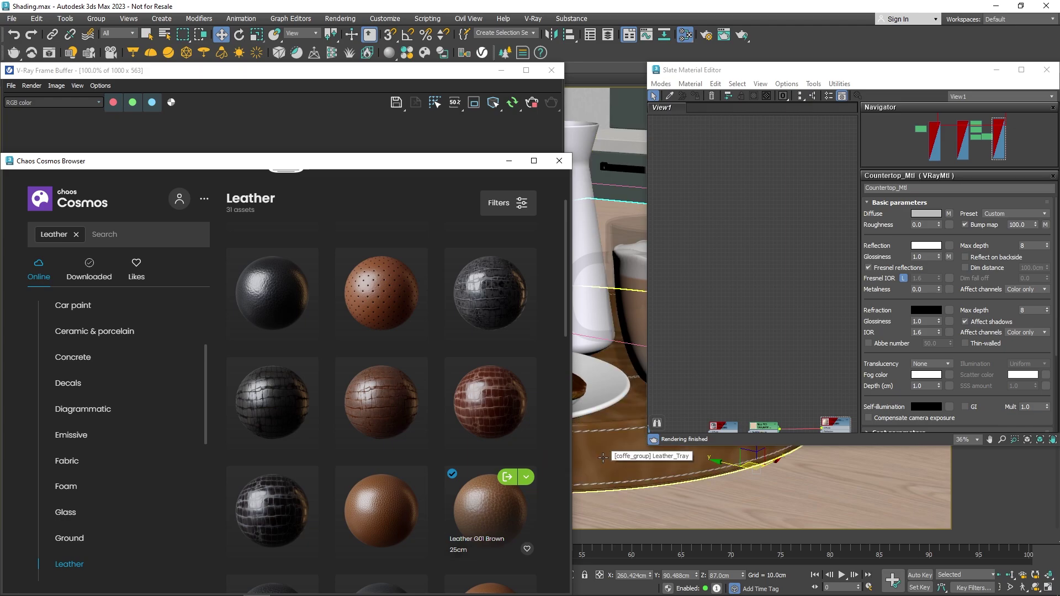
{"action": "left_click", "coordinate": [510, 160]}
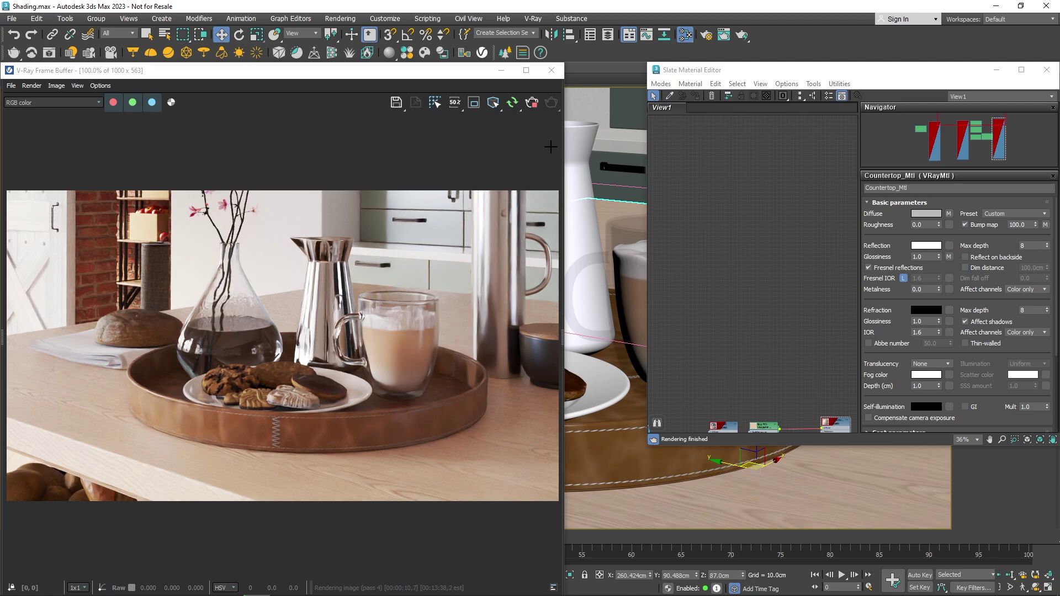
Load the tray's leather material into the editor and enable Cosmos triplanar mapping.
{"action": "left_click", "coordinate": [669, 96]}
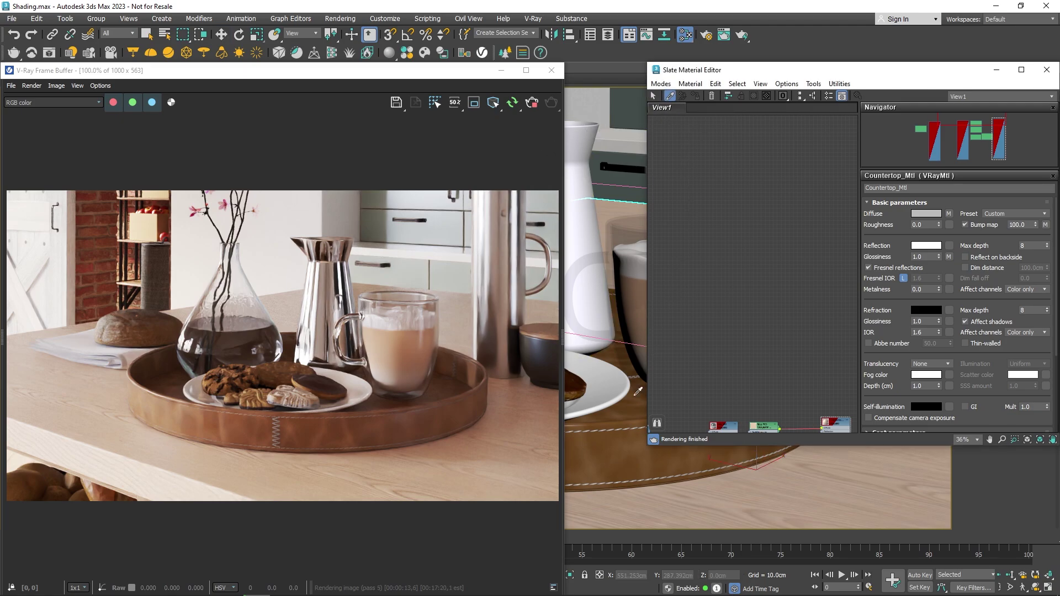
{"action": "left_click", "coordinate": [640, 437]}
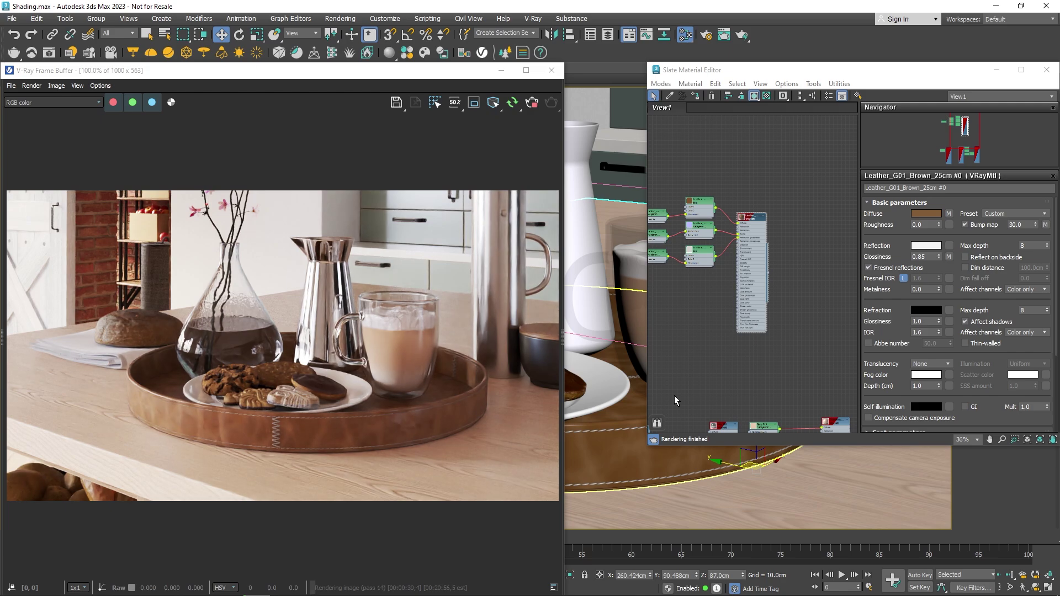
{"action": "left_click", "coordinate": [425, 53]}
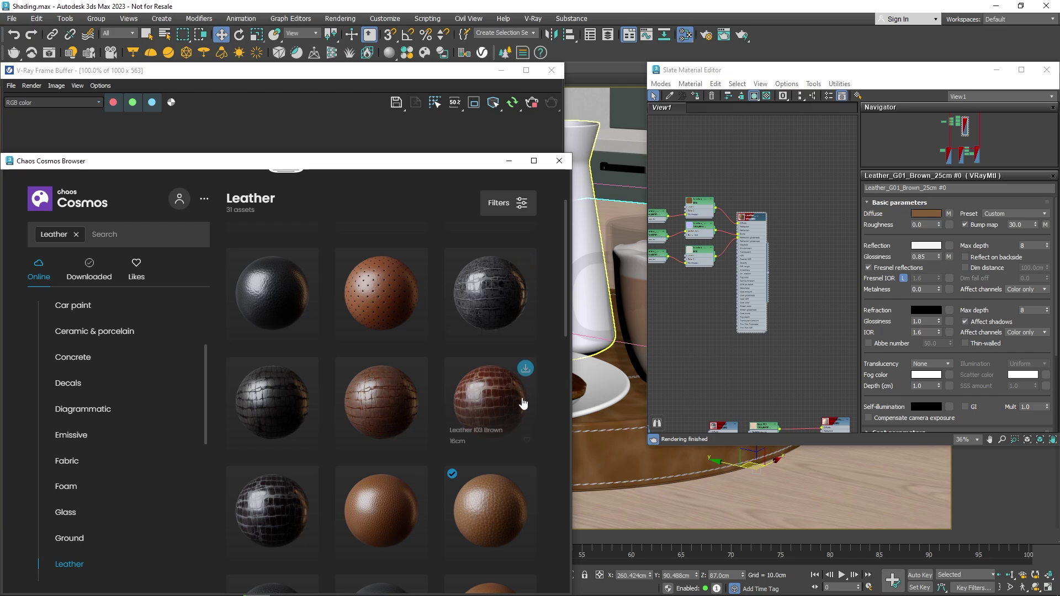
{"action": "left_click", "coordinate": [527, 480]}
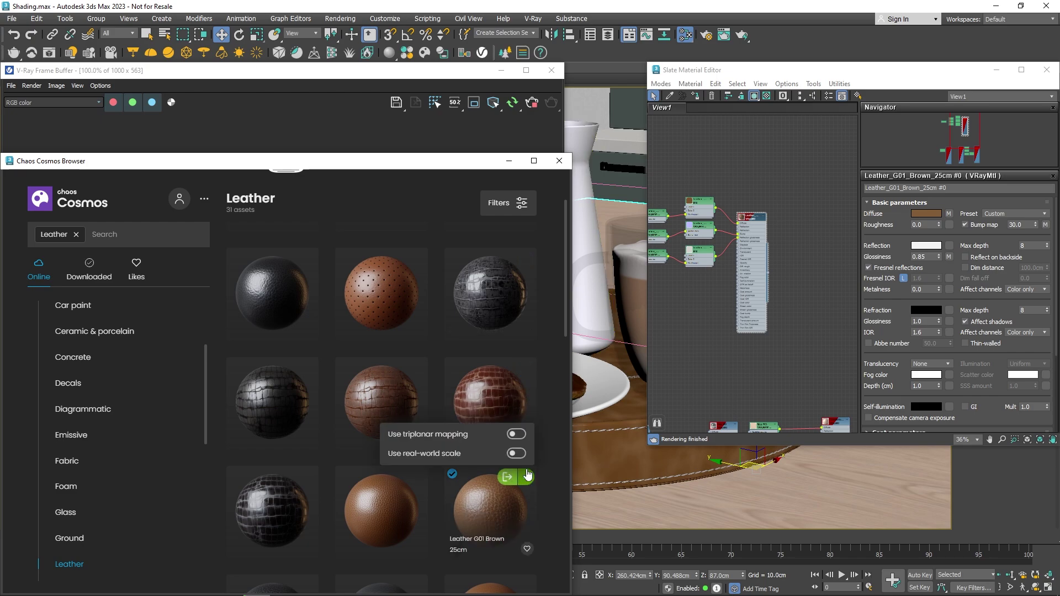
{"action": "left_click", "coordinate": [519, 436]}
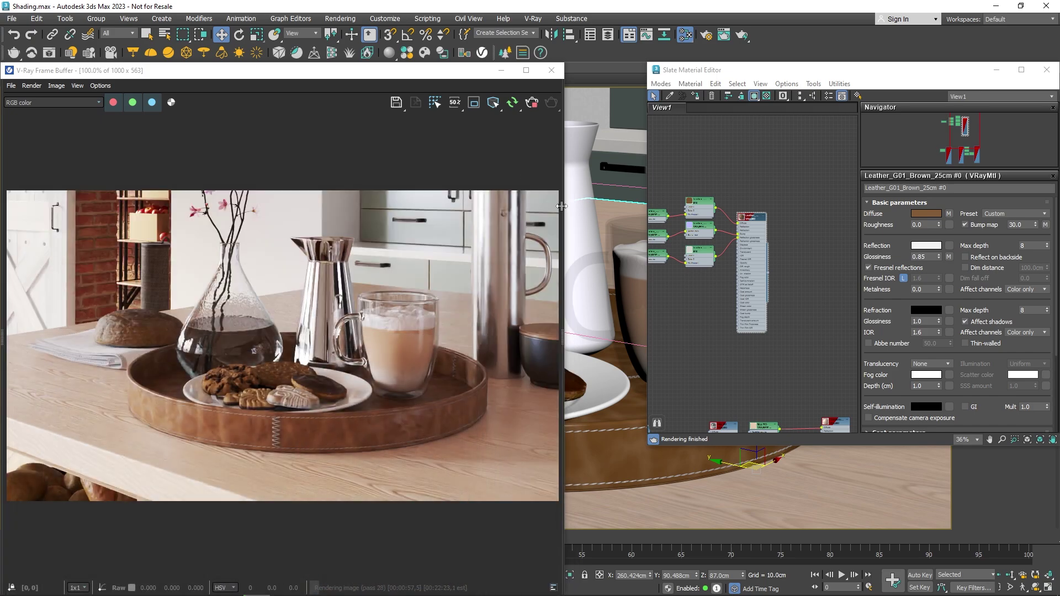
Pan the node graph and move the leather UVWRandomizer node left.
{"action": "middle_click_drag", "start_coordinate": [680, 292], "coordinate": [759, 303]}
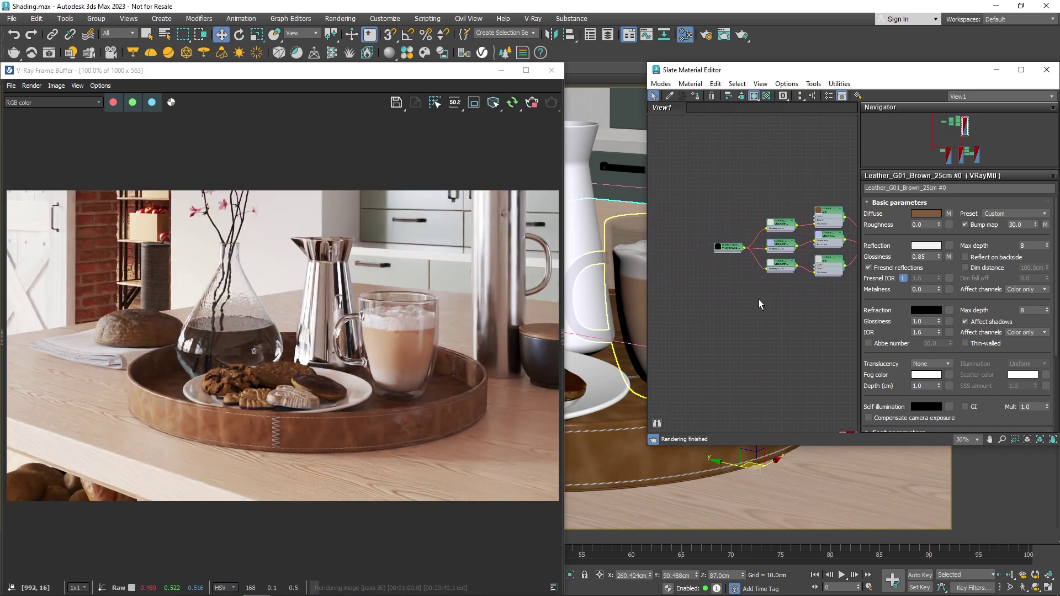
{"action": "scroll", "coordinate": [731, 250], "scroll_direction": "up", "scroll_amount": 3}
{"action": "left_click_drag", "start_coordinate": [730, 250], "coordinate": [700, 261]}
Add a VRayTriplanarTex node to the leather's node graph.
{"action": "right_click", "coordinate": [709, 202]}
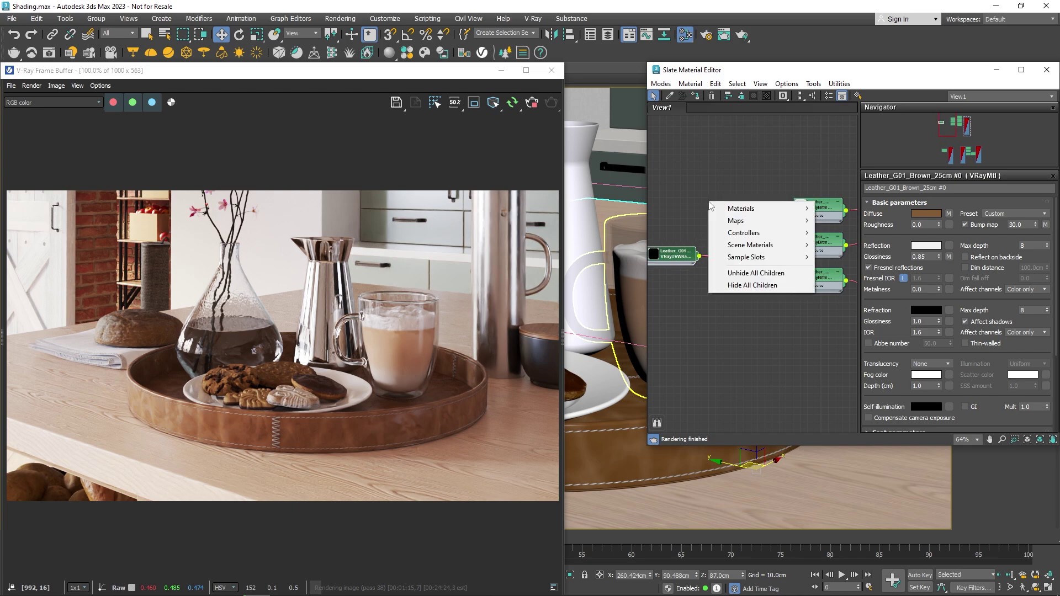
{"action": "mouse_move", "coordinate": [784, 223]}
{"action": "mouse_move", "coordinate": [889, 274]}
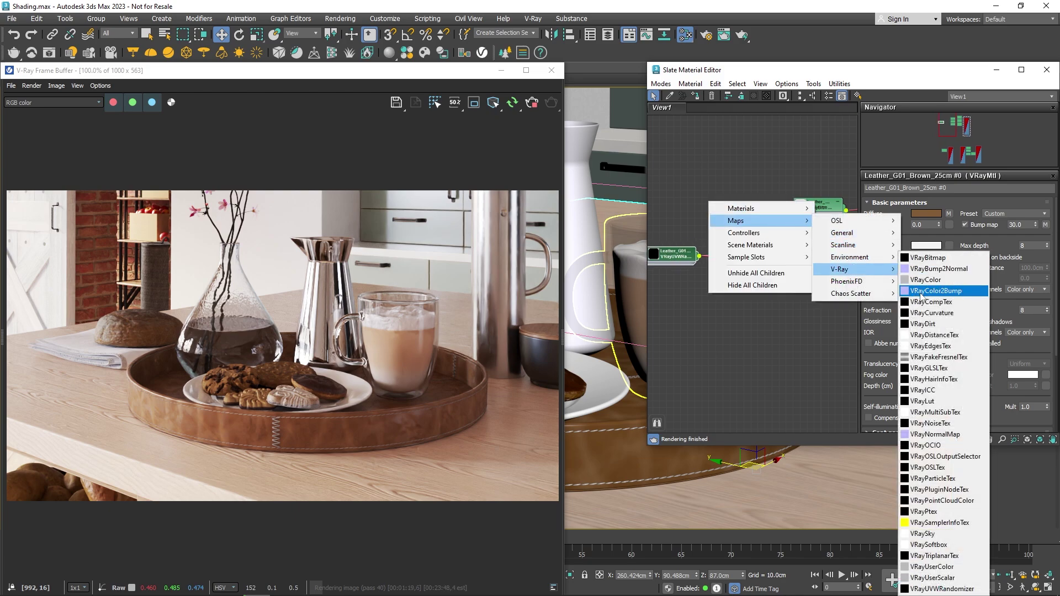
{"action": "left_click", "coordinate": [952, 558]}
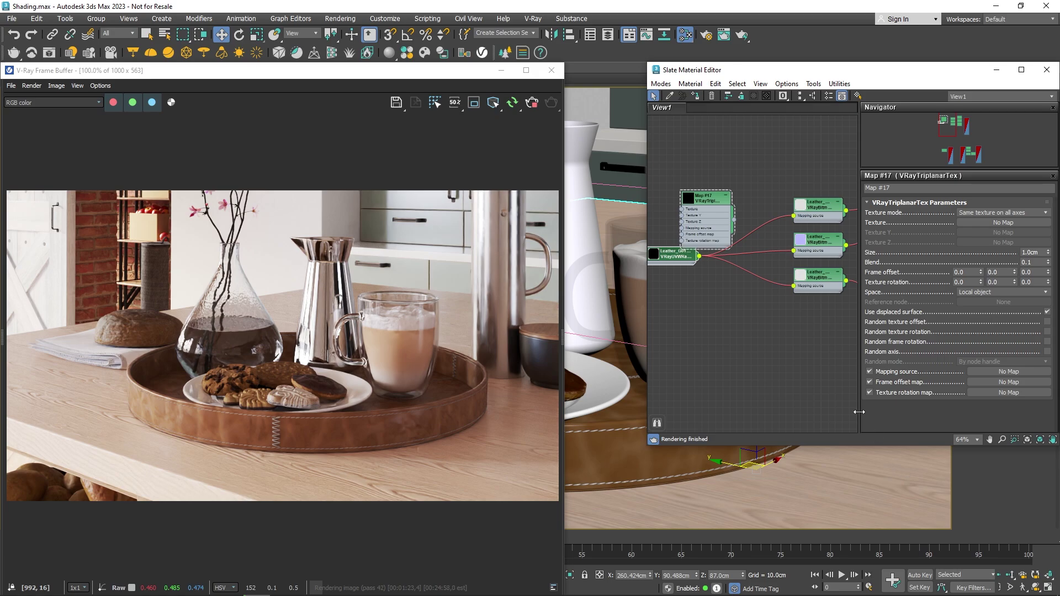
{"action": "left_click_drag", "start_coordinate": [709, 207], "coordinate": [760, 178]}
{"action": "scroll", "coordinate": [760, 178], "scroll_direction": "up", "scroll_amount": 3}
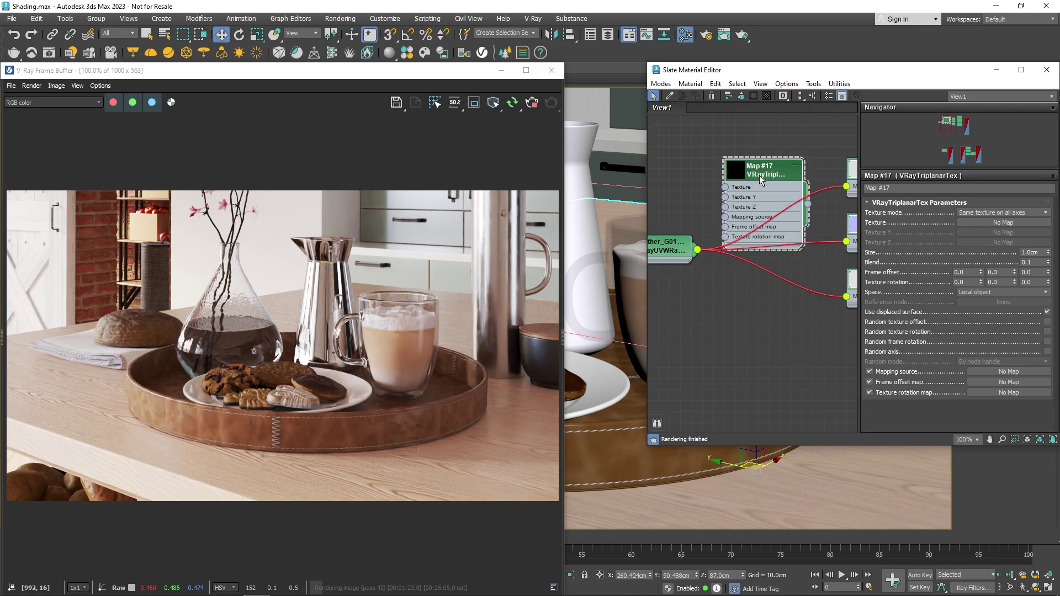
Route the randomizer through the triplanar node into the leather bitmaps, size 15 cm.
{"action": "left_click_drag", "start_coordinate": [716, 235], "coordinate": [725, 217]}
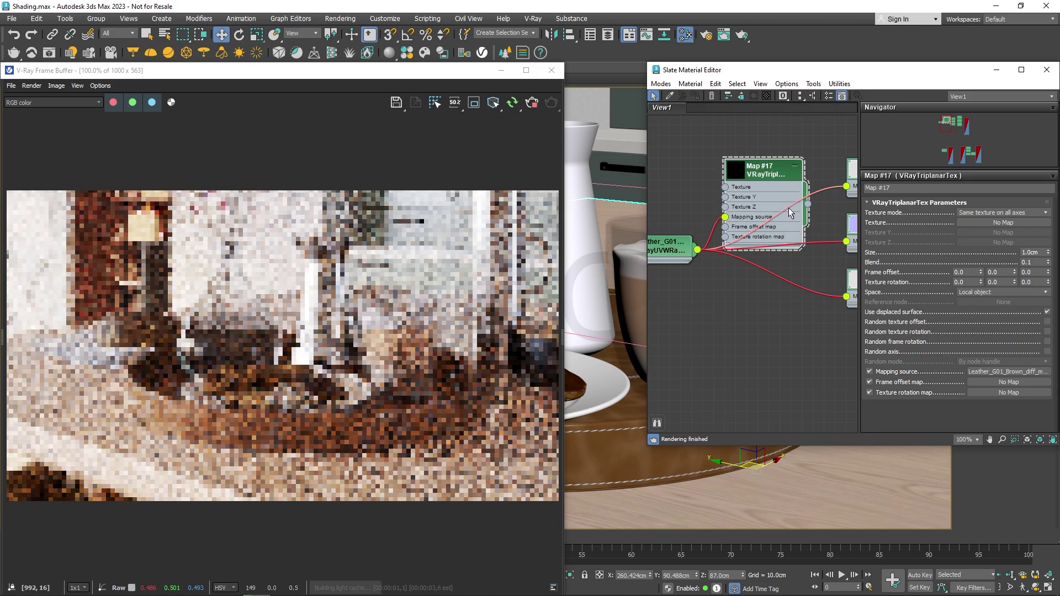
{"action": "left_click_drag", "start_coordinate": [808, 204], "coordinate": [847, 241]}
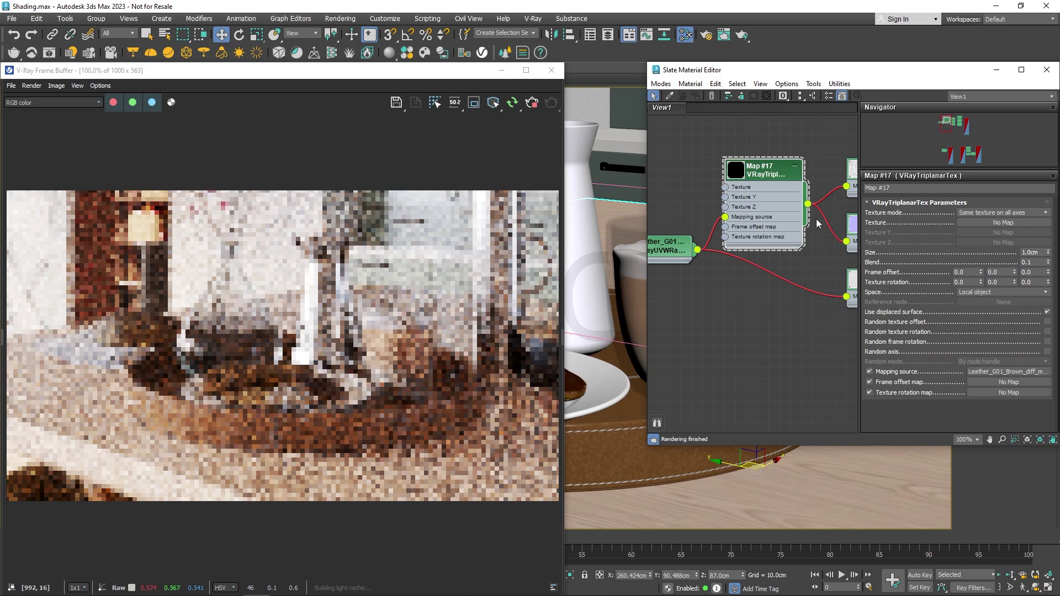
{"action": "left_click_drag", "start_coordinate": [849, 302], "coordinate": [819, 297]}
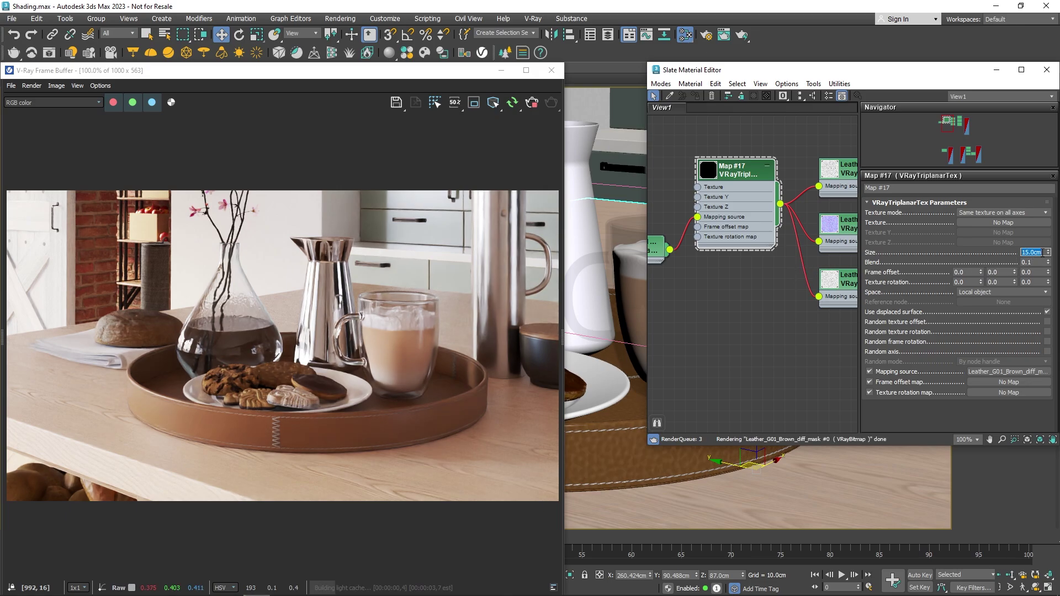
{"action": "key", "text": "Return"}
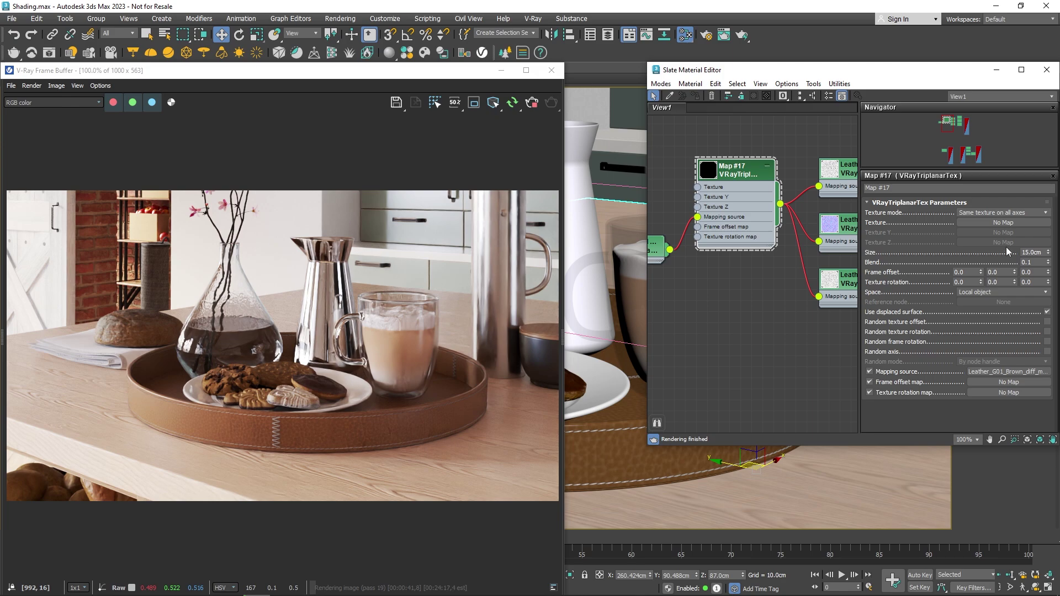
Browse the Chaos Cosmos library to the Stone materials category.
{"action": "left_click", "coordinate": [1008, 127]}
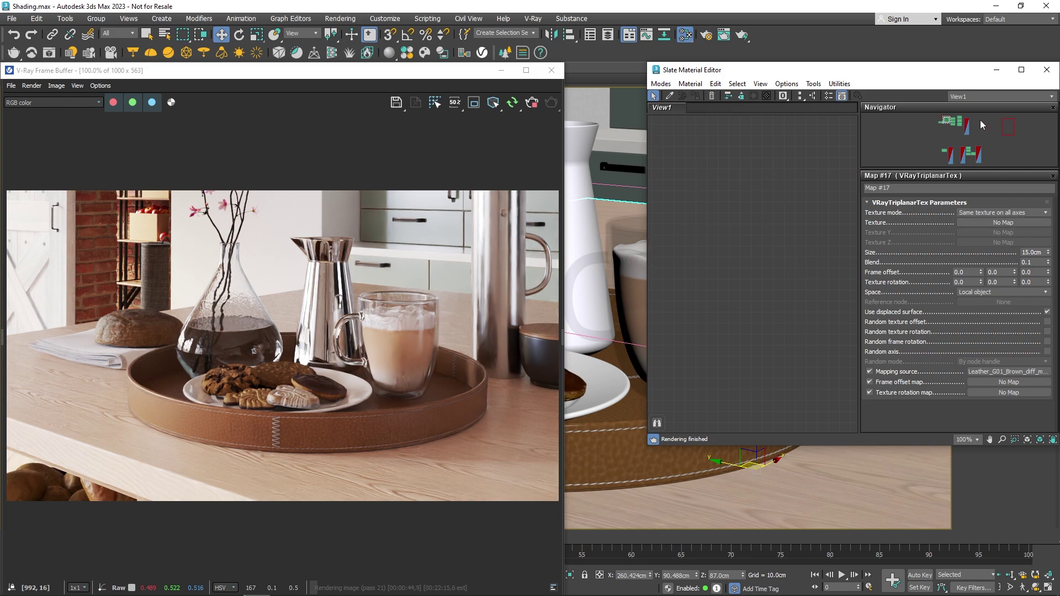
{"action": "left_click", "coordinate": [424, 53]}
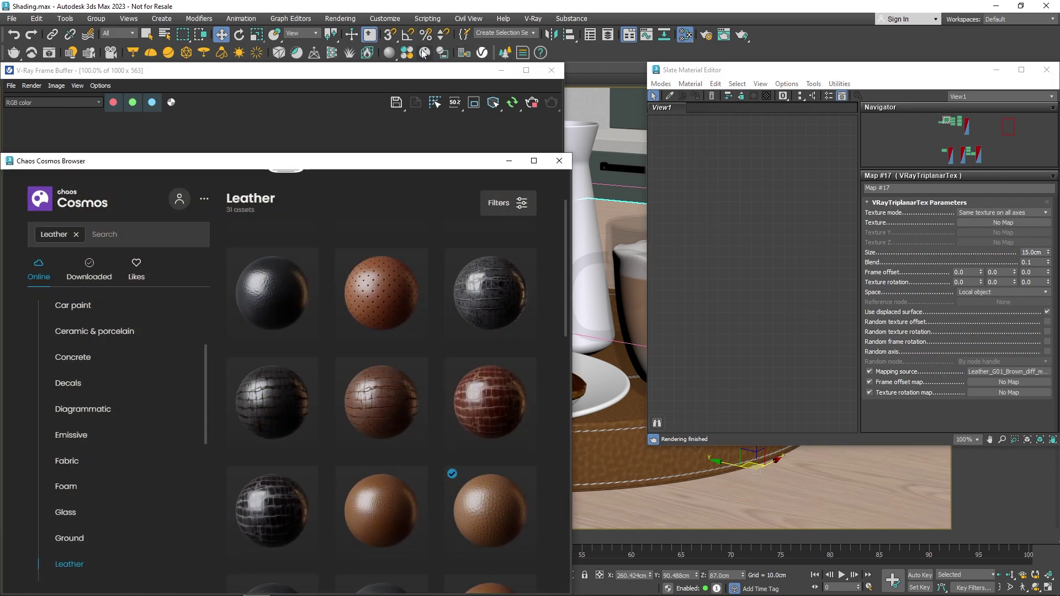
{"action": "scroll", "coordinate": [166, 434], "scroll_direction": "down", "scroll_amount": 5}
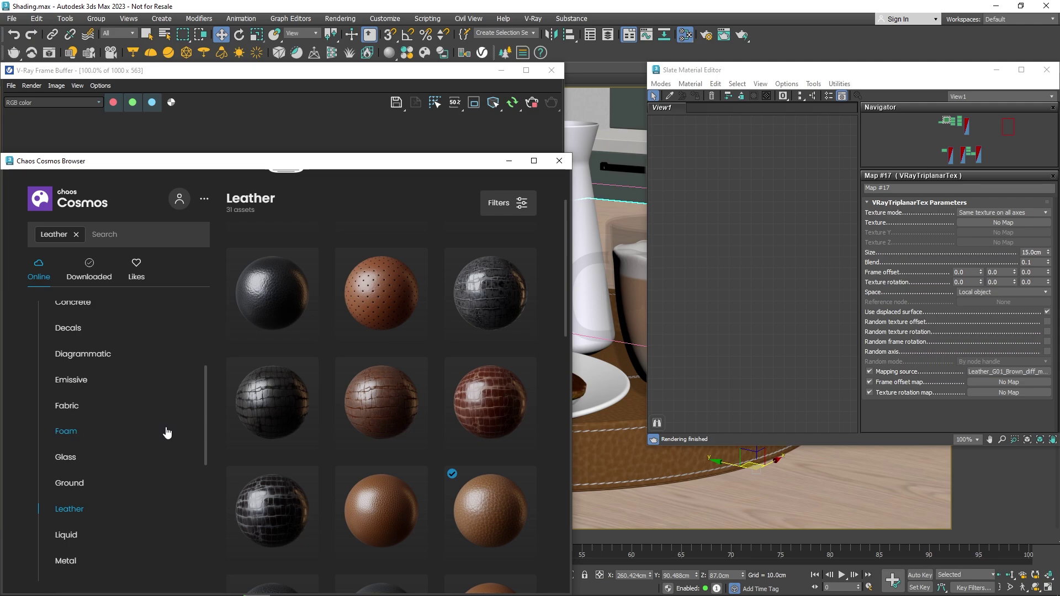
{"action": "scroll", "coordinate": [164, 436], "scroll_direction": "down", "scroll_amount": 3}
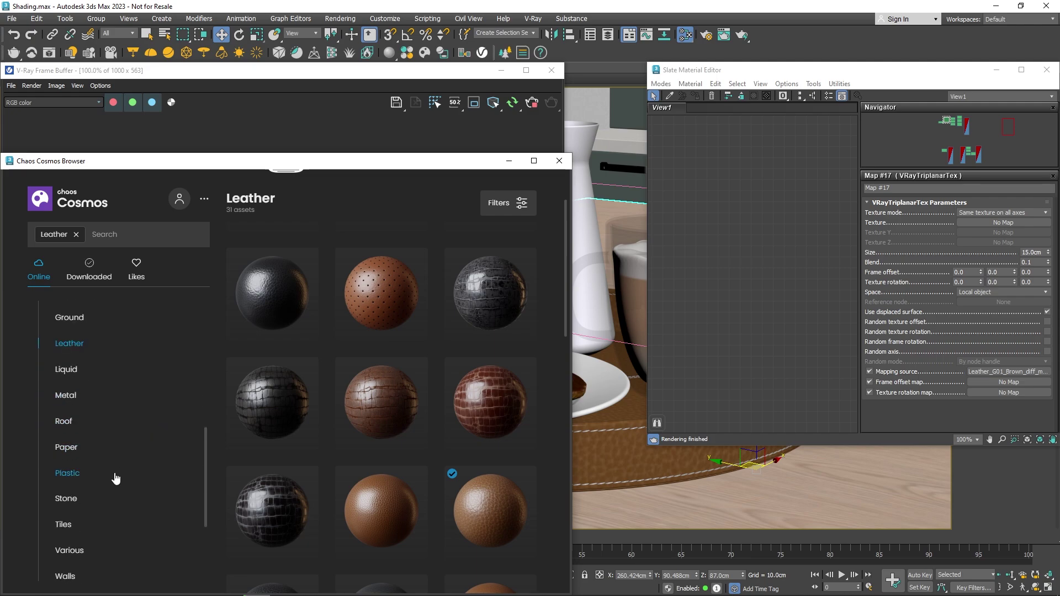
{"action": "left_click", "coordinate": [103, 500]}
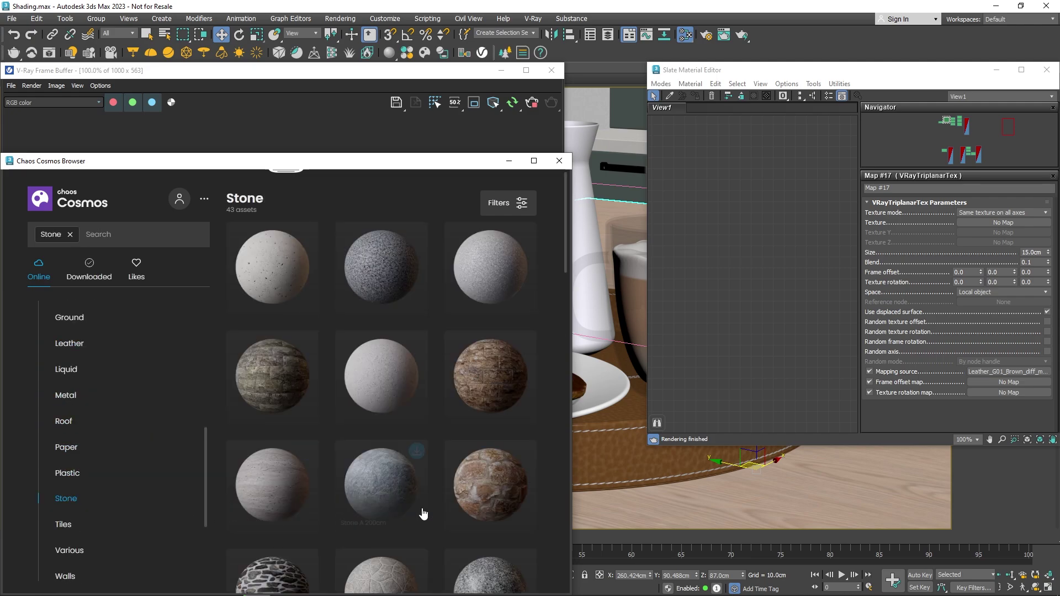
Drop Marble Beige 23-86 150cm onto the kitchen countertop and close Cosmos.
{"action": "scroll", "coordinate": [551, 516], "scroll_direction": "down", "scroll_amount": 8}
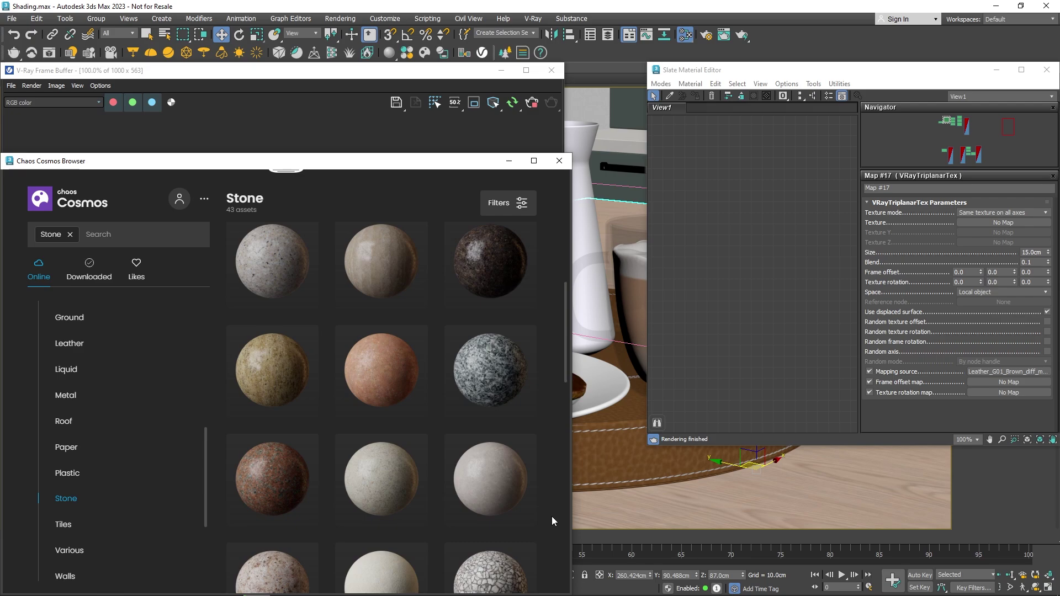
{"action": "scroll", "coordinate": [551, 516], "scroll_direction": "down", "scroll_amount": 6}
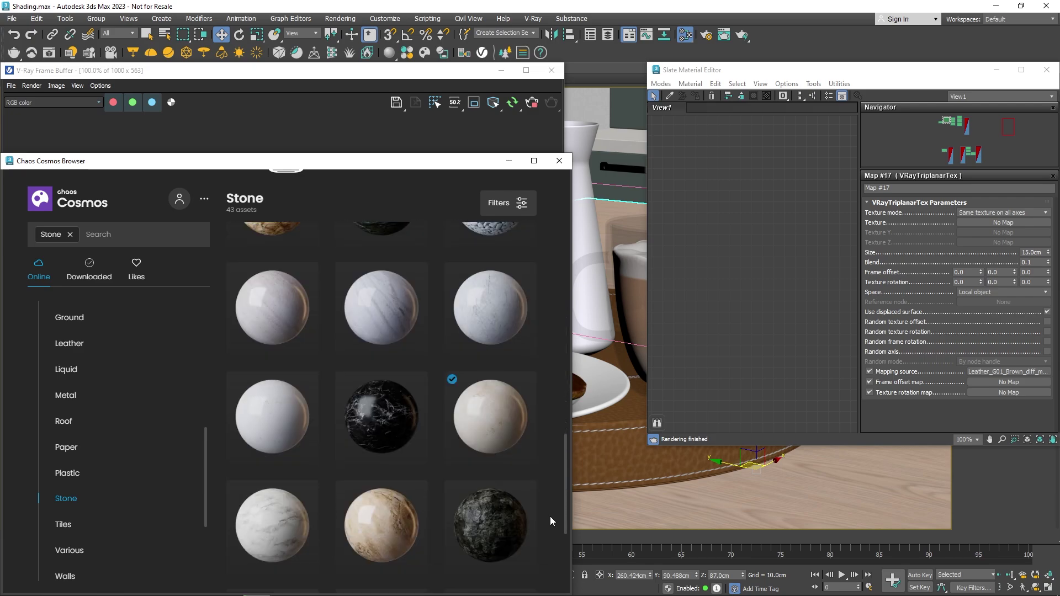
{"action": "left_click_drag", "start_coordinate": [493, 437], "coordinate": [723, 501]}
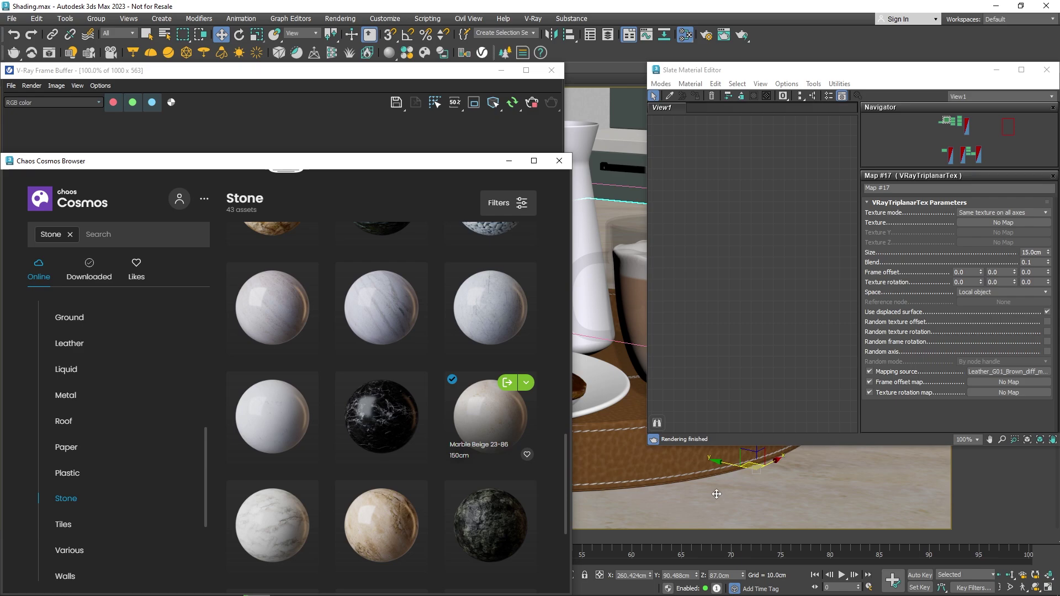
{"action": "left_click", "coordinate": [559, 161]}
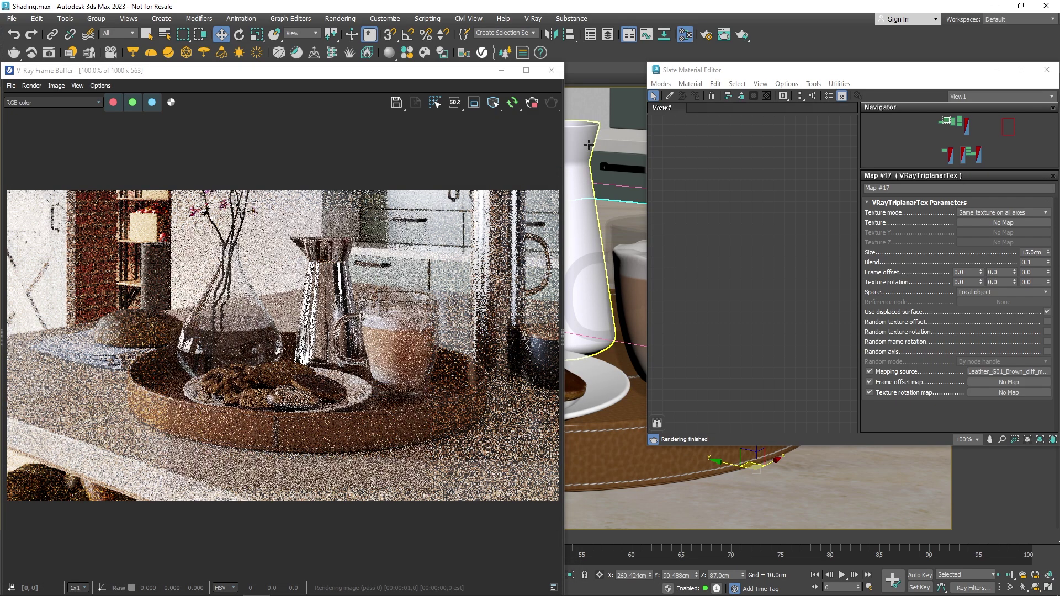
Pick the countertop's marble material into the Slate editor and make room beside it.
{"action": "left_click", "coordinate": [816, 470]}
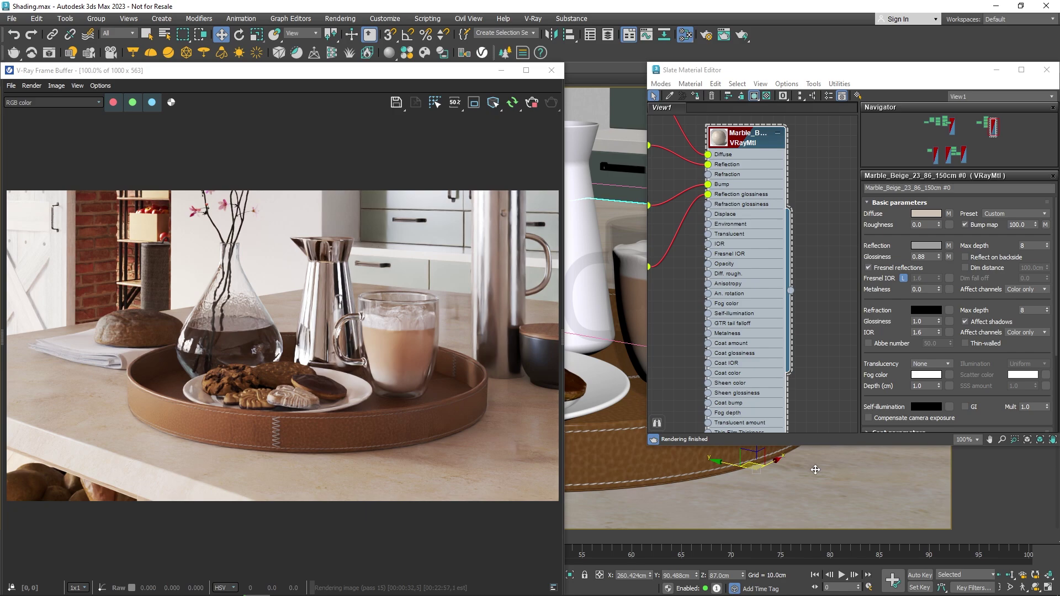
{"action": "scroll", "coordinate": [696, 339], "scroll_direction": "down", "scroll_amount": 3}
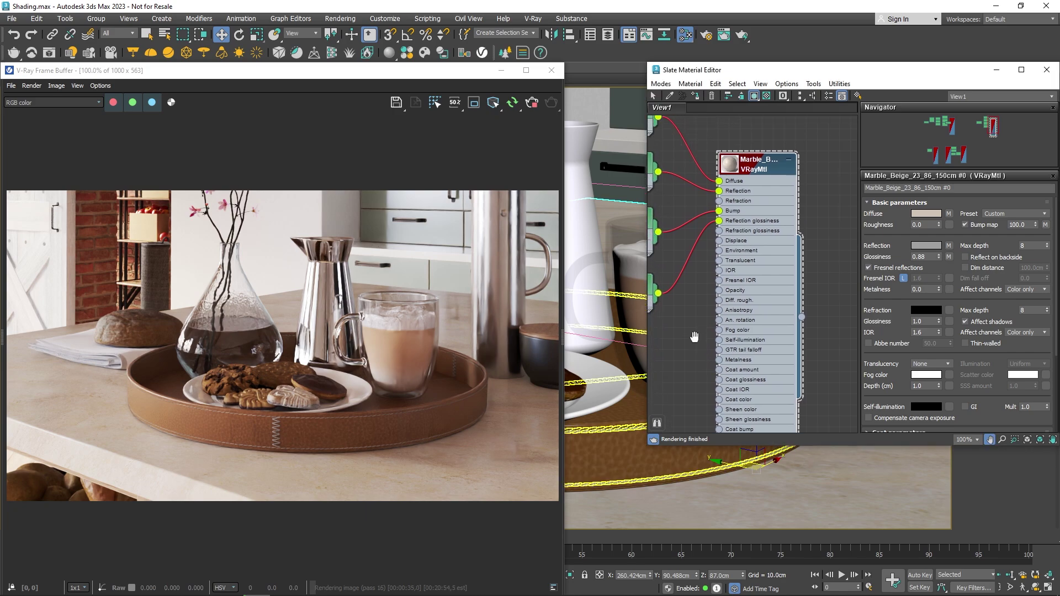
{"action": "left_click_drag", "start_coordinate": [733, 324], "coordinate": [804, 333]}
{"action": "middle_click_drag", "start_coordinate": [751, 321], "coordinate": [790, 346]}
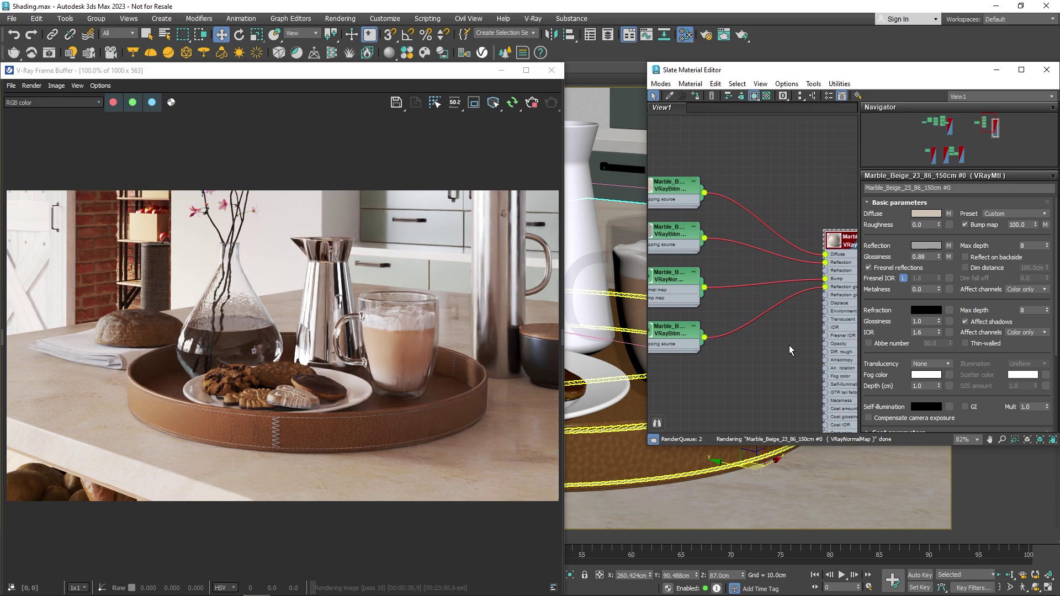
Add a Color Correction map and route the marble diffuse bitmap through it into Diffuse.
{"action": "right_click", "coordinate": [737, 171]}
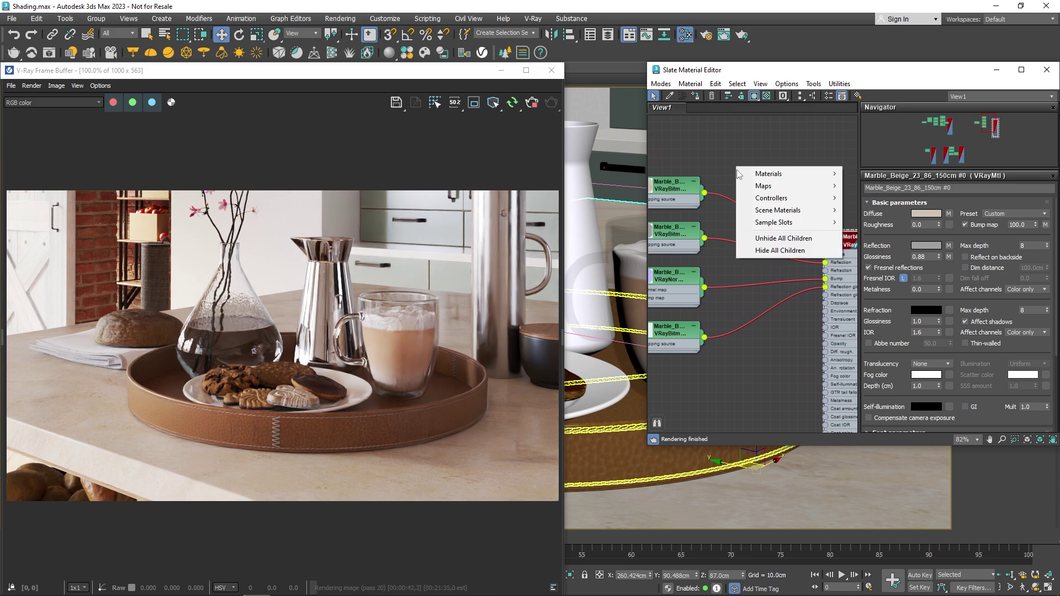
{"action": "mouse_move", "coordinate": [784, 189]}
{"action": "mouse_move", "coordinate": [922, 204]}
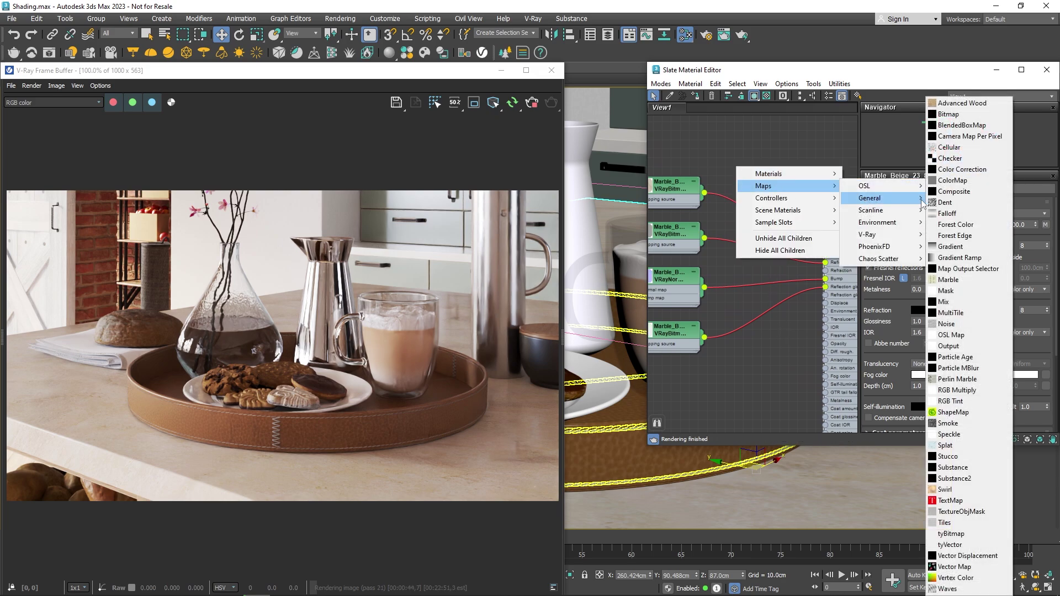
{"action": "left_click", "coordinate": [961, 170]}
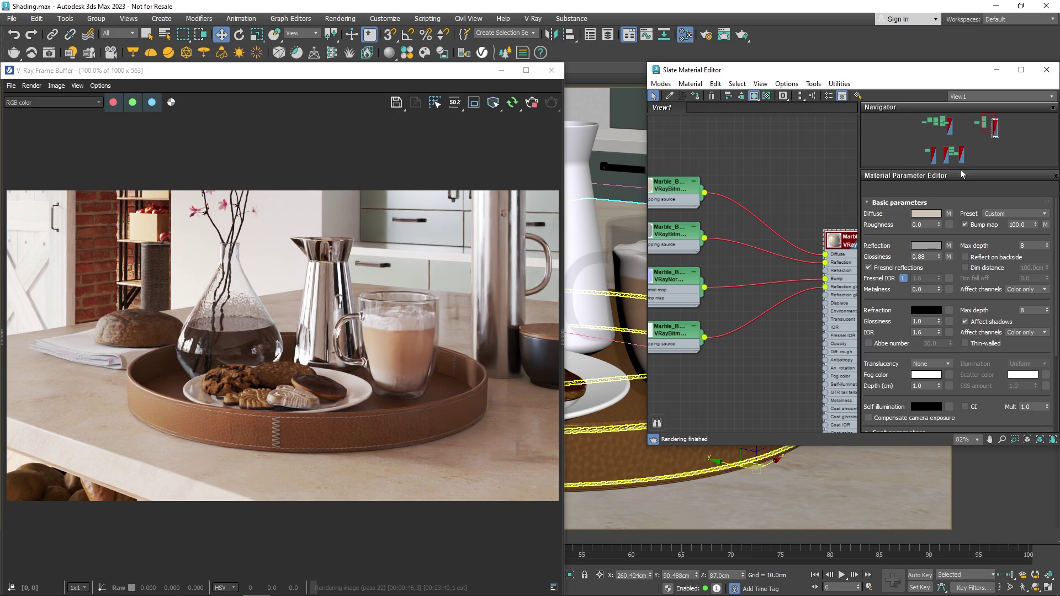
{"action": "mouse_move", "coordinate": [743, 176]}
{"action": "left_mouse_down"}
{"action": "mouse_move", "coordinate": [774, 176]}
{"action": "mouse_move", "coordinate": [736, 182]}
{"action": "left_mouse_up"}
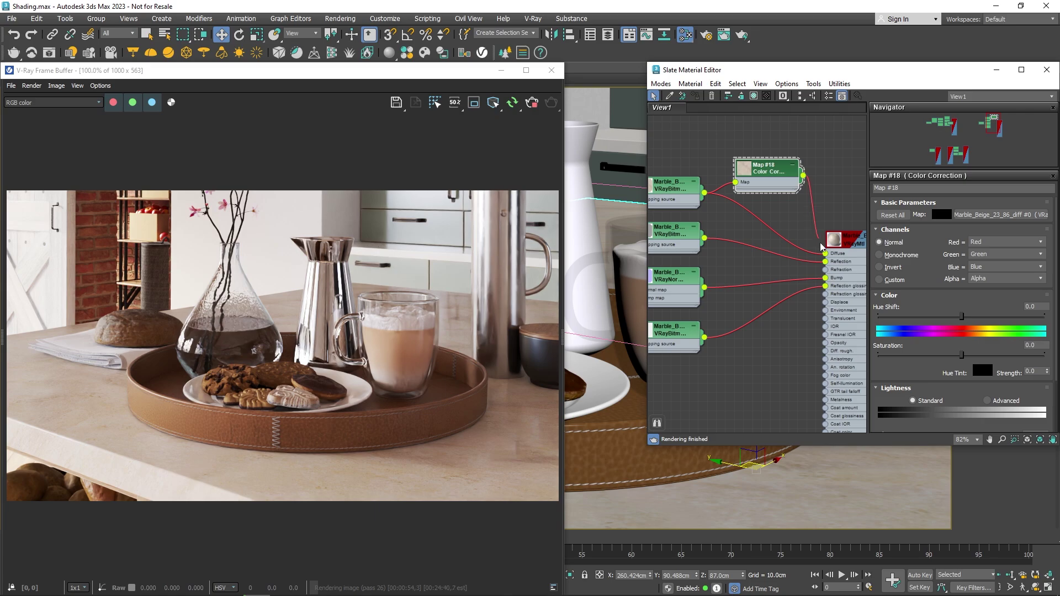
{"action": "left_click_drag", "start_coordinate": [826, 255], "coordinate": [827, 257]}
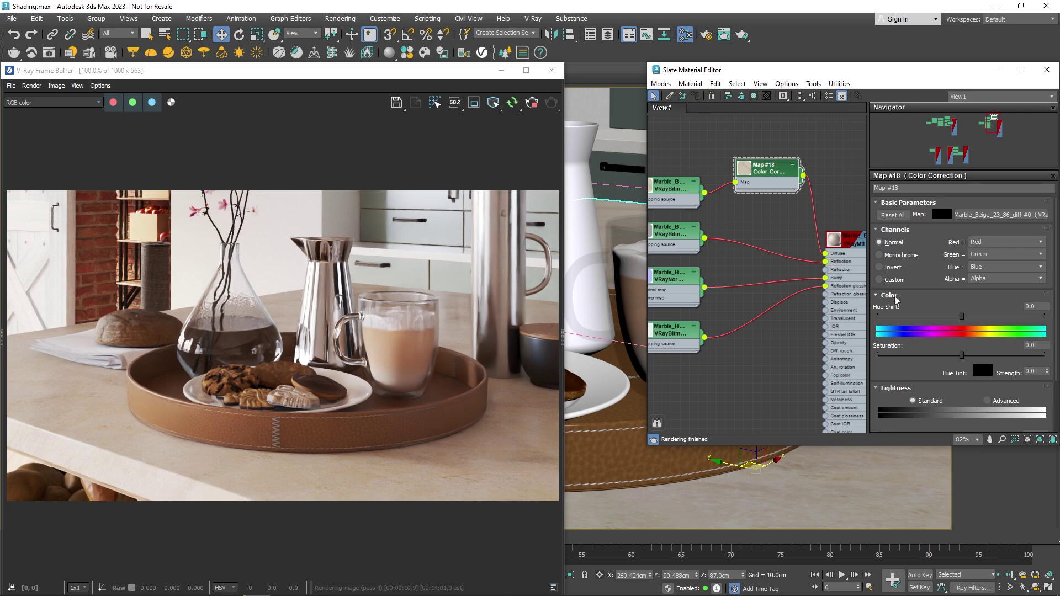
Keep the marble's Hue Shift at 0 and drop Saturation to about -93.4.
{"action": "left_click_drag", "start_coordinate": [962, 316], "coordinate": [1049, 327]}
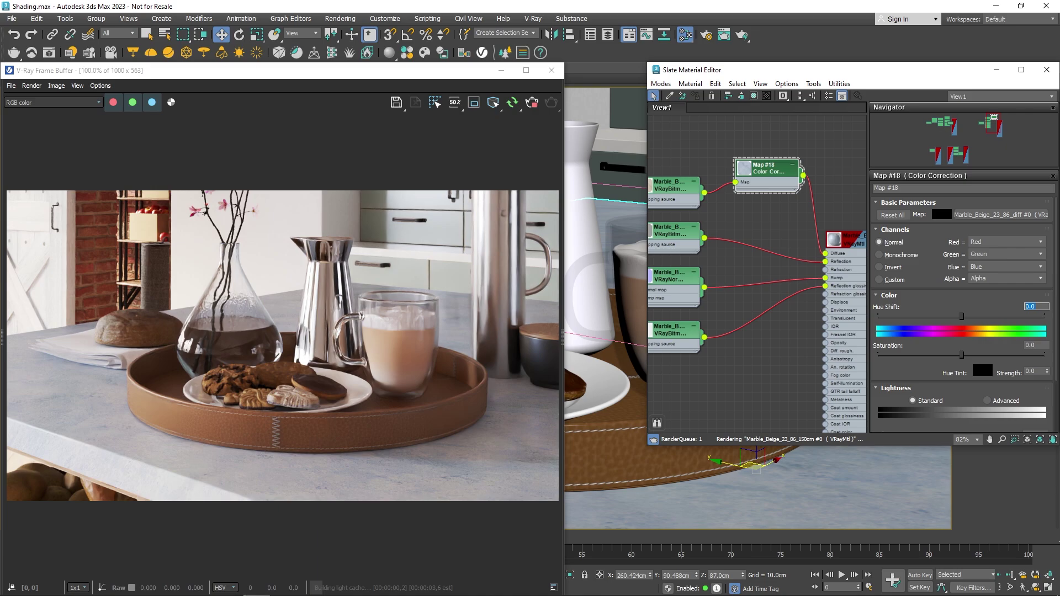
{"action": "left_click_drag", "start_coordinate": [963, 356], "coordinate": [892, 358]}
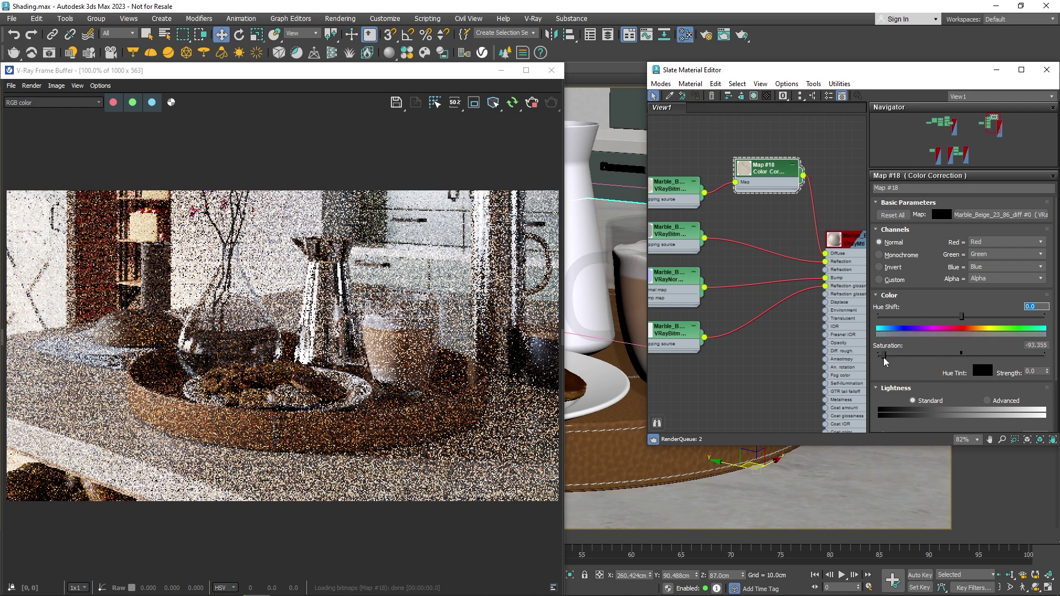